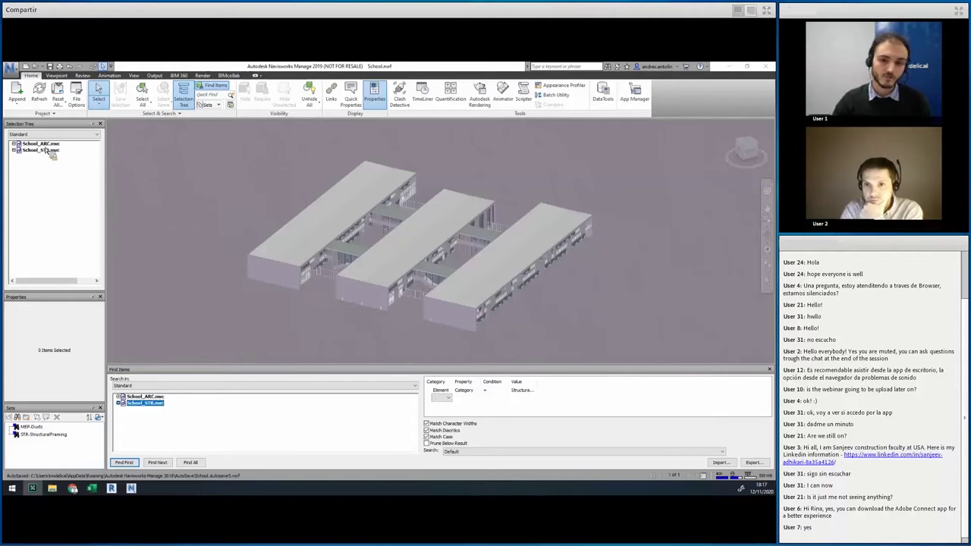
Step: Select the School_ARC and School_STR models, then clear the selection
{"action": "left_click", "coordinate": [46, 146]}
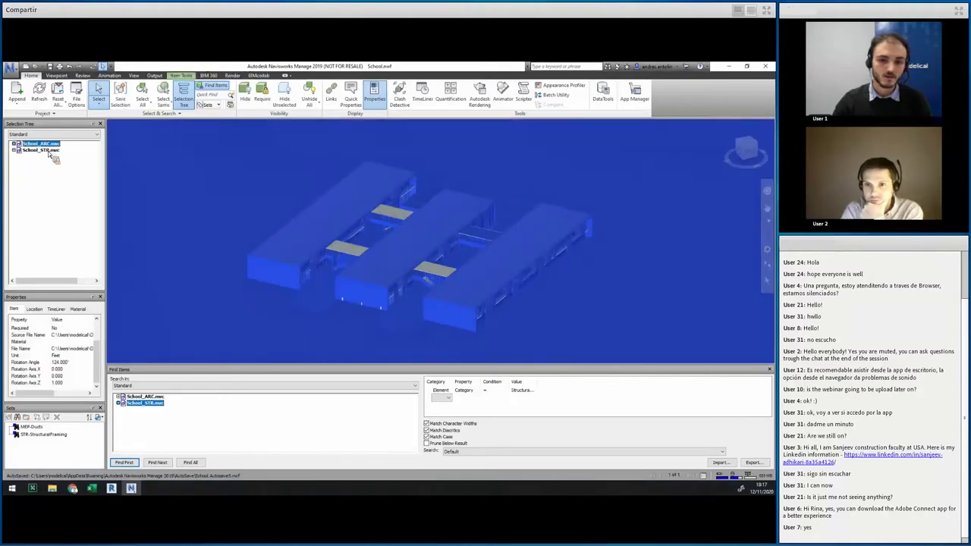
{"action": "left_click", "coordinate": [48, 150]}
{"action": "left_click", "coordinate": [85, 168]}
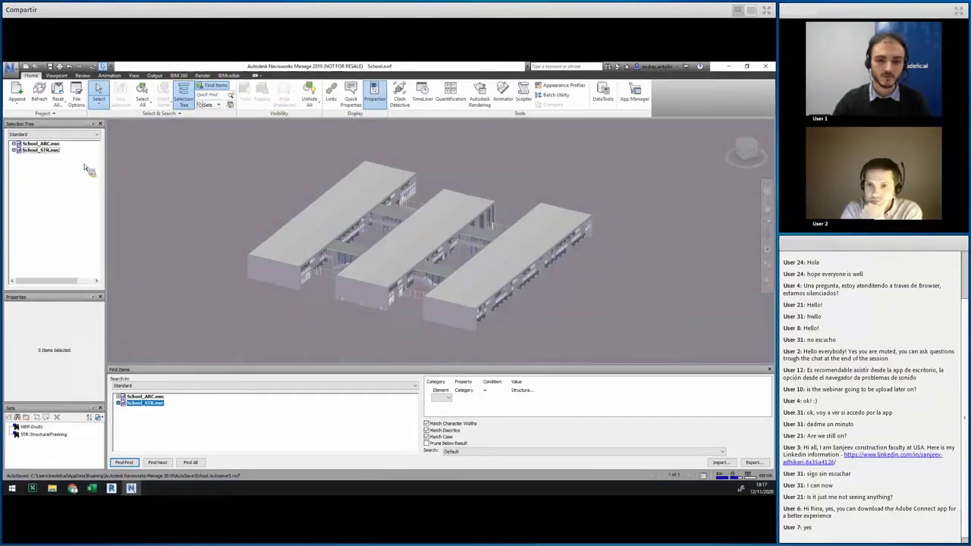
Step: Append School_MEP.nwc to the project using the Navisworks Cache (*.nwc) file type
{"action": "left_click", "coordinate": [17, 92]}
{"action": "left_click", "coordinate": [423, 470]}
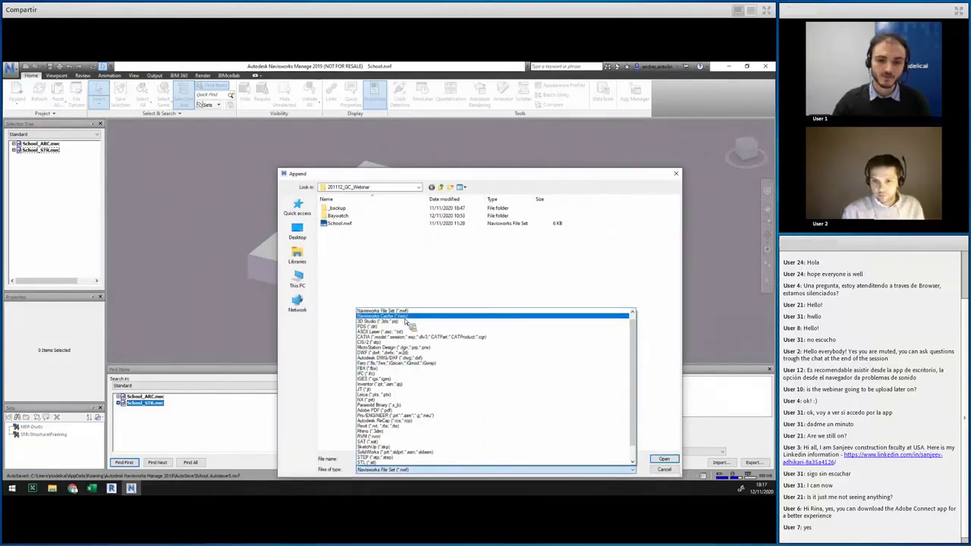
{"action": "left_click", "coordinate": [406, 316]}
{"action": "left_click", "coordinate": [350, 232]}
{"action": "left_click", "coordinate": [663, 458]}
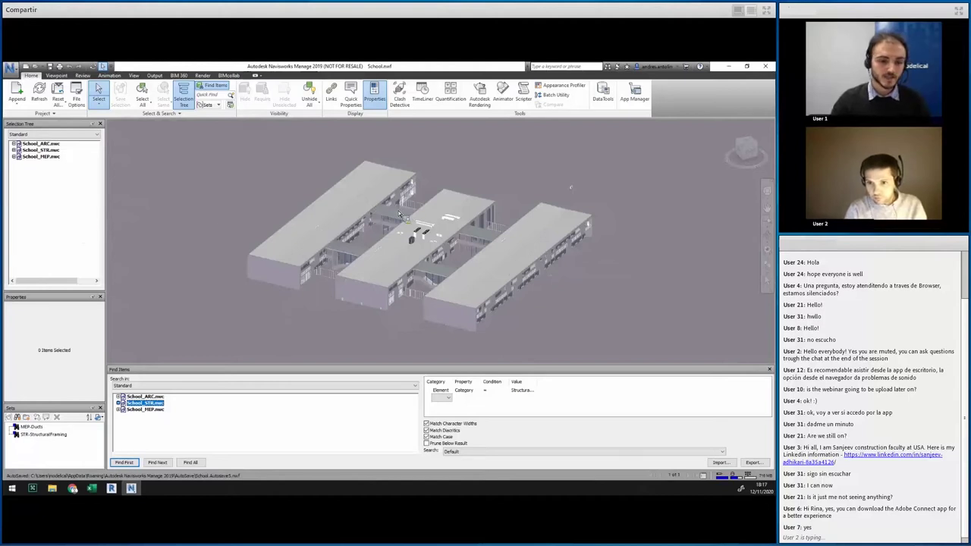
Step: Open Clash Detective and select the STR-StructuralFraming set's 617 elements
{"action": "left_click", "coordinate": [402, 98]}
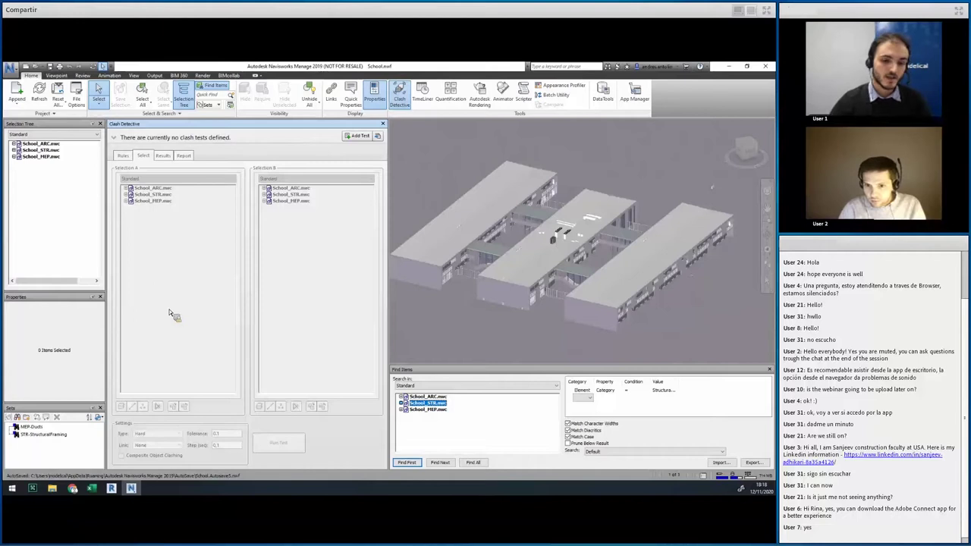
{"action": "left_click", "coordinate": [29, 437]}
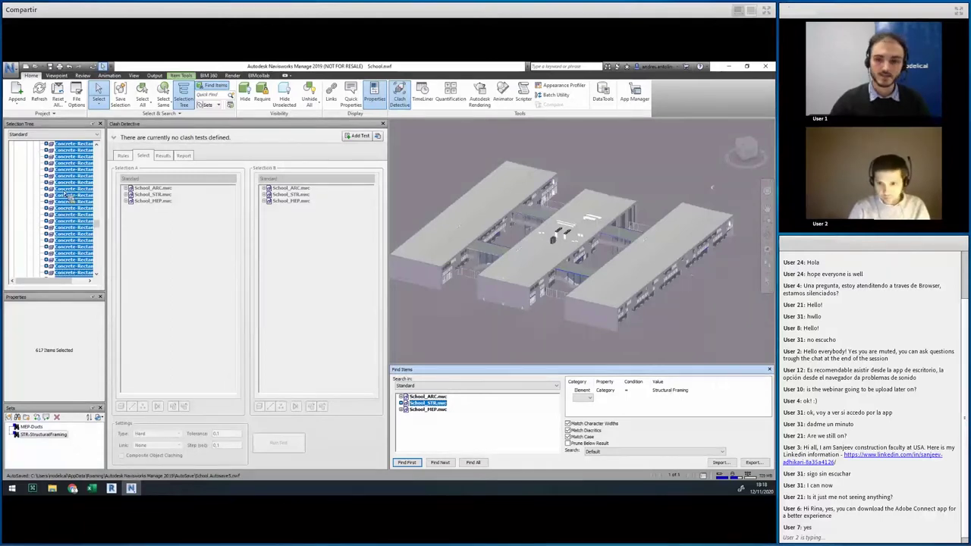
Step: Isolate the structural framing to inspect it, then show the whole model and clear selection
{"action": "left_click", "coordinate": [284, 99]}
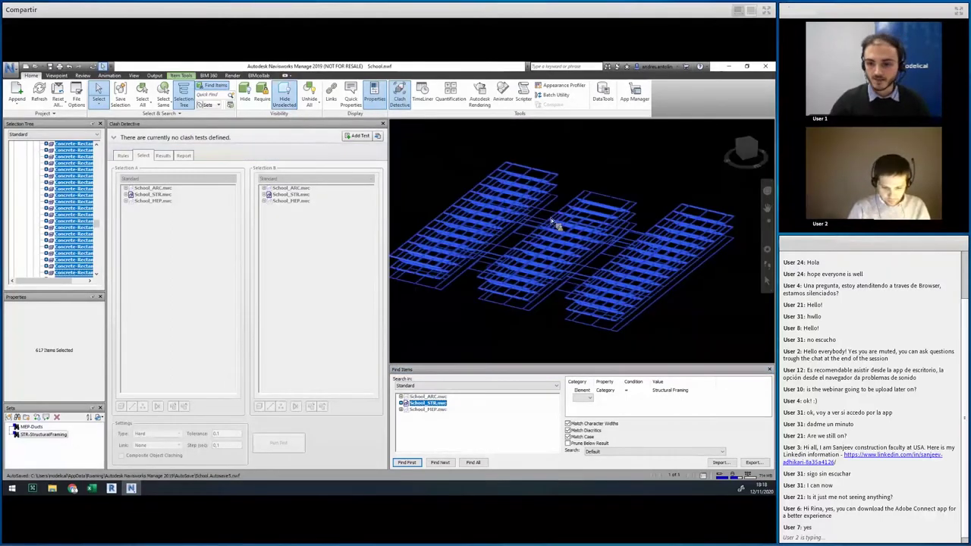
{"action": "left_click", "coordinate": [309, 96]}
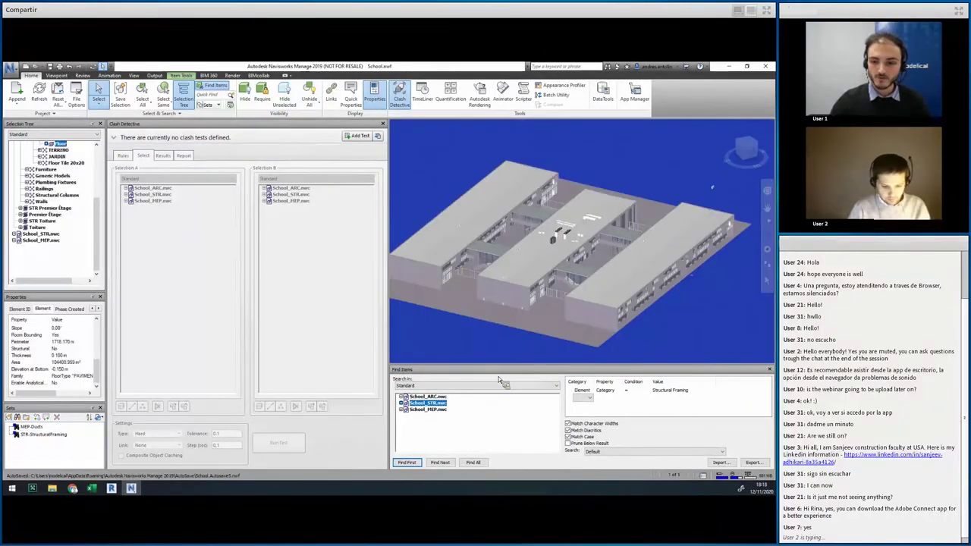
{"action": "key", "text": "Escape"}
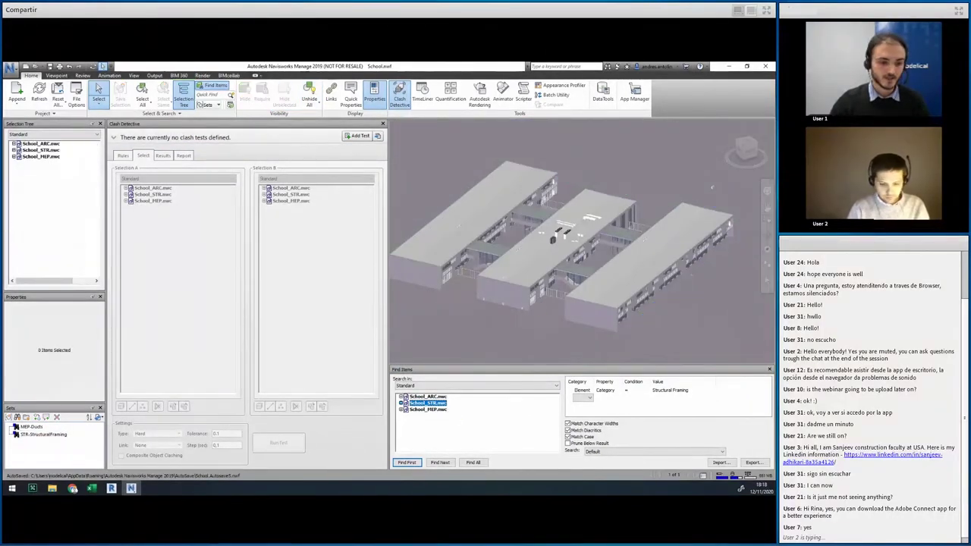
Step: Load MEP-Ducts, find all 377 duct items in School_MEP.nwc, isolate them, then restore the view
{"action": "left_click", "coordinate": [38, 426]}
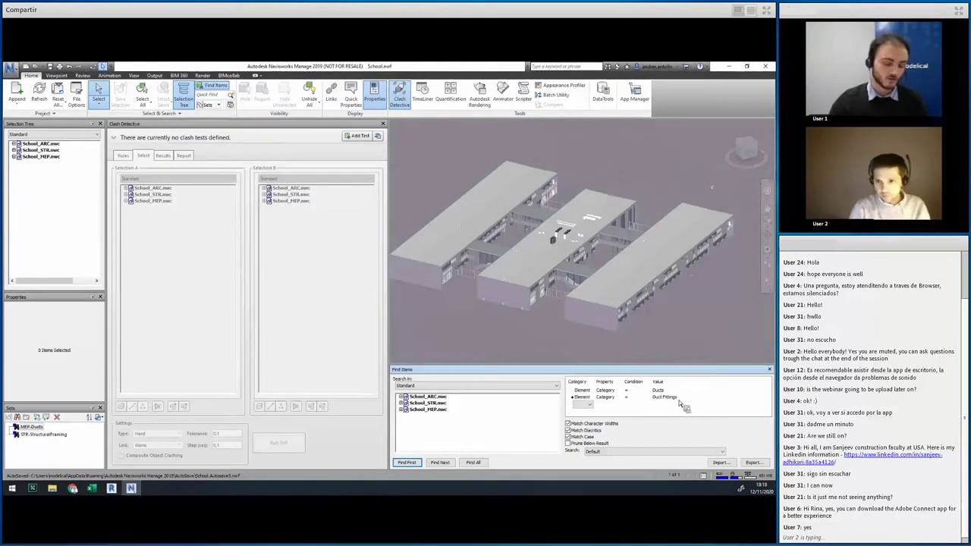
{"action": "left_click", "coordinate": [441, 411]}
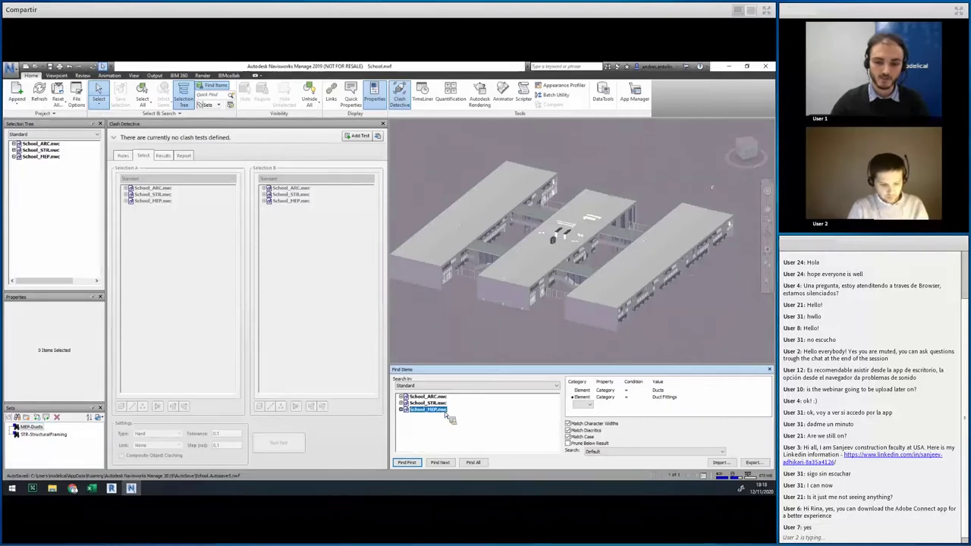
{"action": "left_click", "coordinate": [473, 463]}
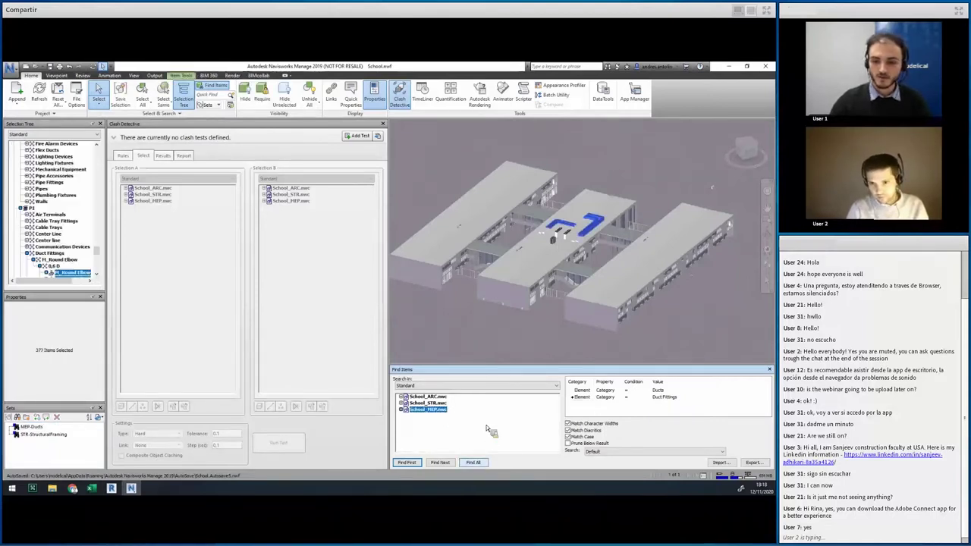
{"action": "right_click", "coordinate": [476, 213]}
{"action": "left_click", "coordinate": [583, 236]}
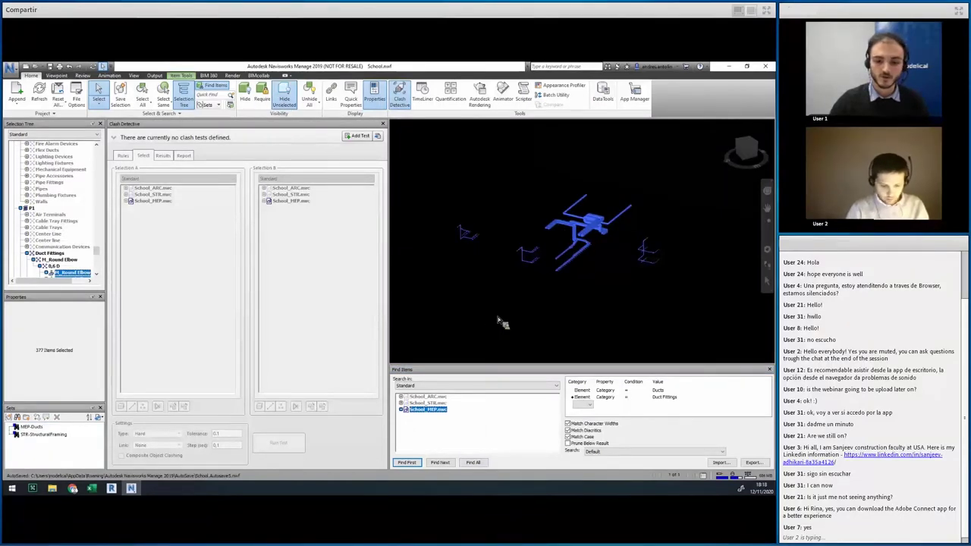
{"action": "key", "text": "ctrl+z"}
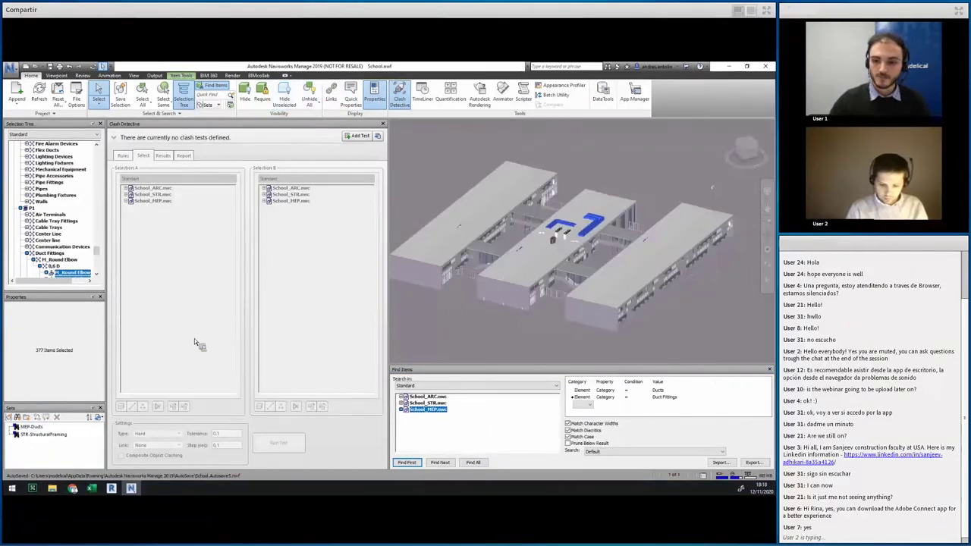
{"action": "right_click", "coordinate": [38, 434]}
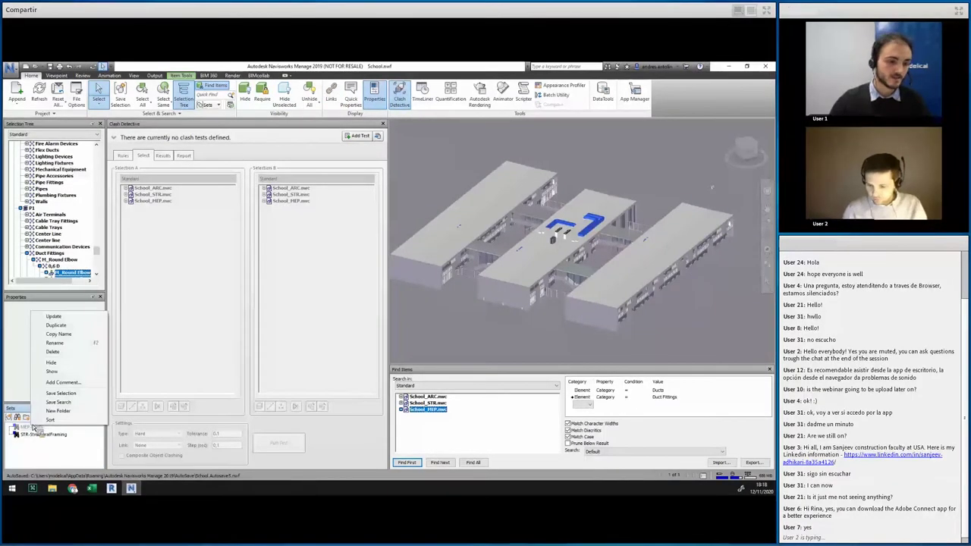
{"action": "left_click", "coordinate": [182, 360]}
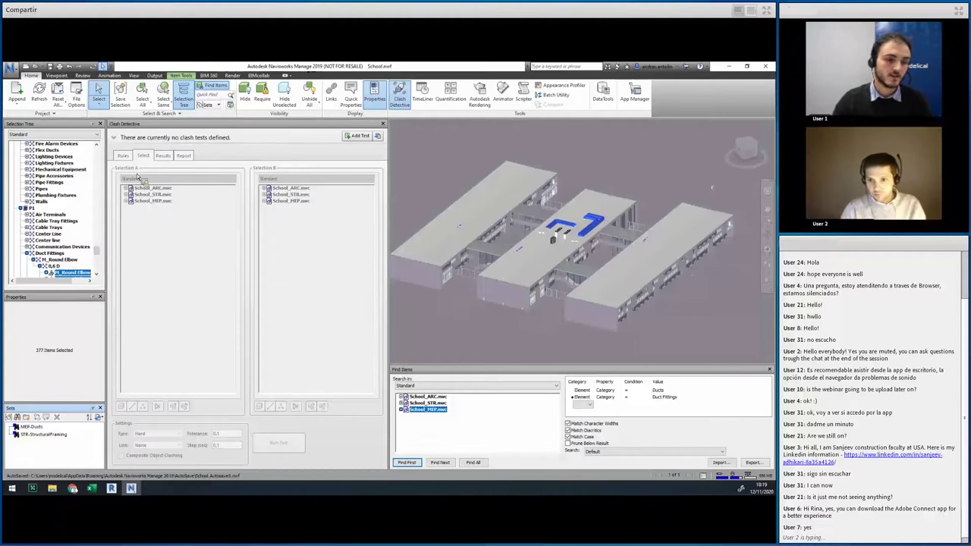
Step: Add a clash test and rename it 'STR-Framing - MEP-Ducts'
{"action": "left_click", "coordinate": [115, 138]}
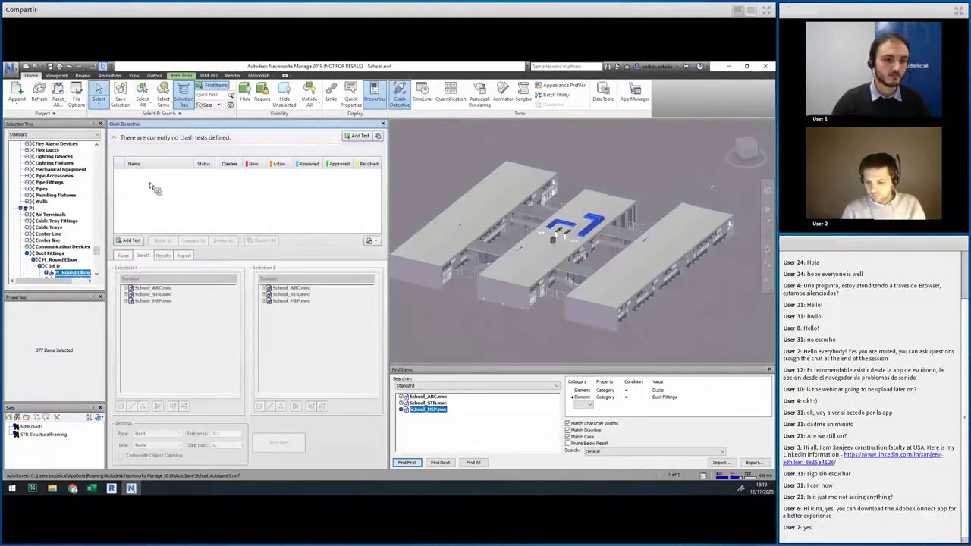
{"action": "left_click", "coordinate": [357, 136]}
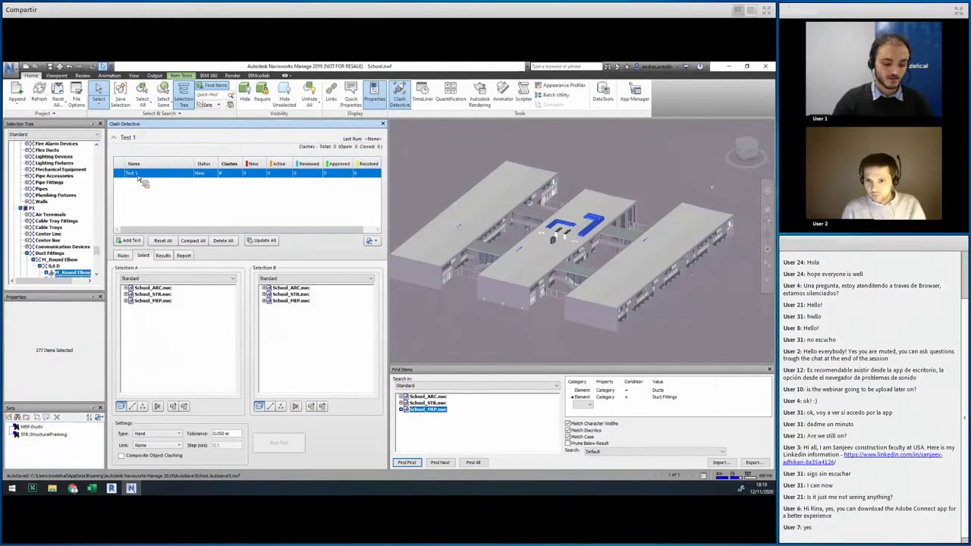
{"action": "double_click", "coordinate": [139, 179]}
{"action": "type", "text": "STR"}
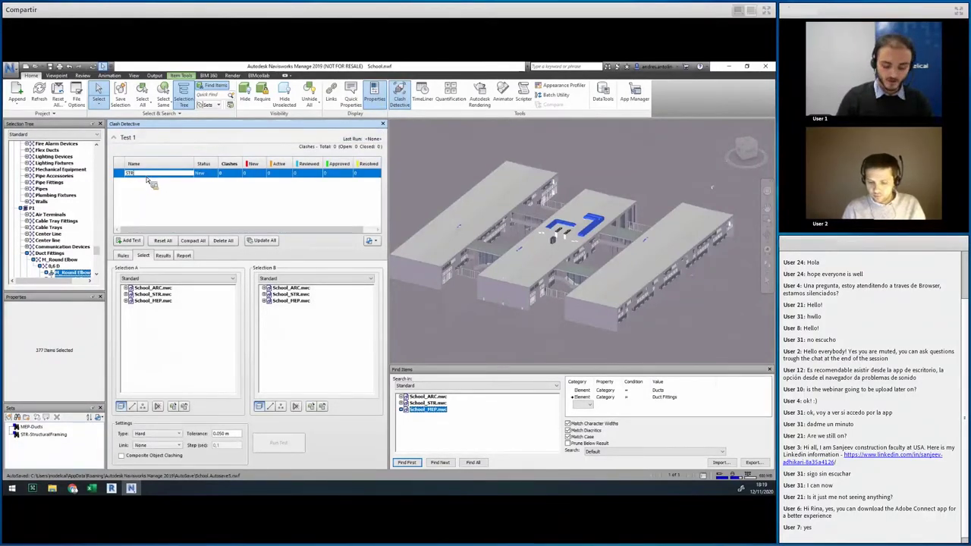
{"action": "type", "text": "-Framing"}
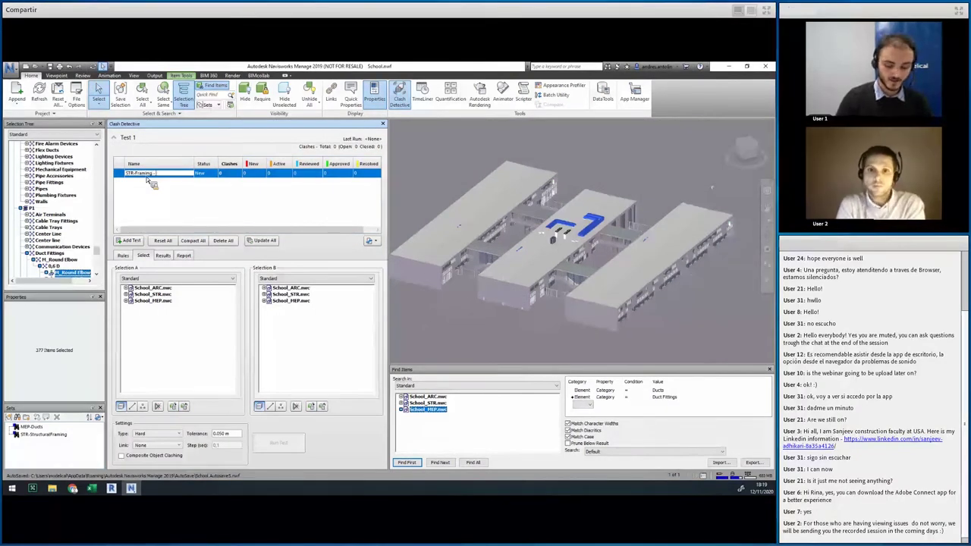
{"action": "type", "text": " - "}
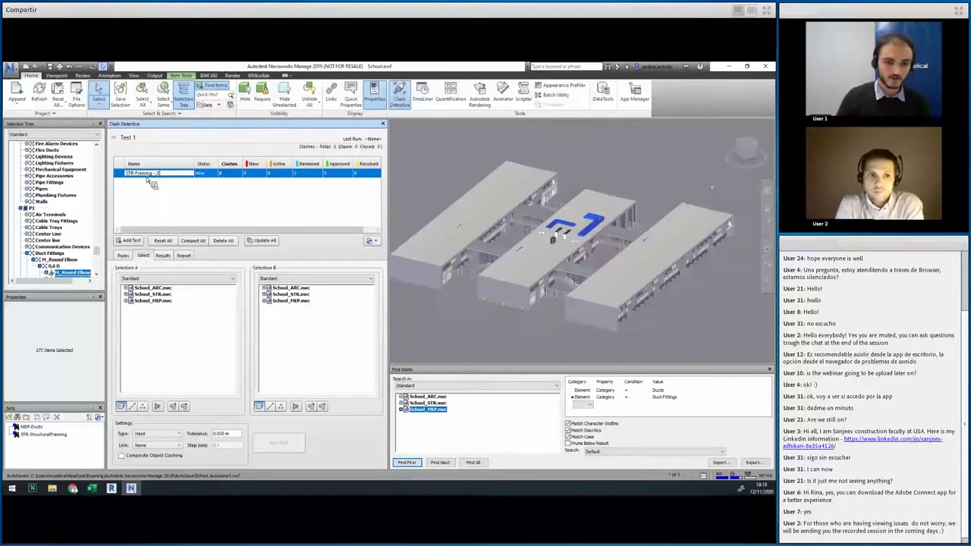
{"action": "type", "text": "MEP-Ducts"}
{"action": "key", "text": "Return"}
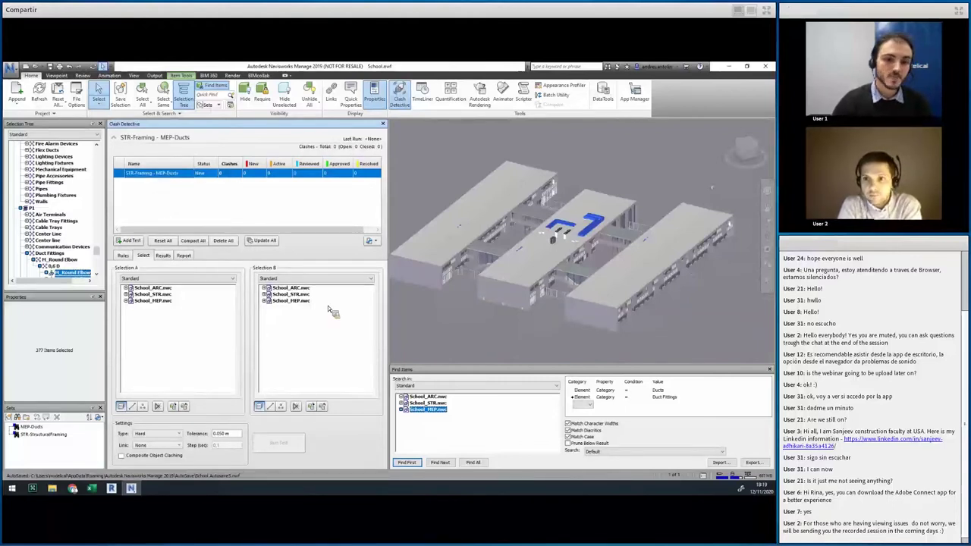
Step: Set Selection A to set STR-StructuralFraming and Selection B to set MEP-Ducts, keeping Hard type
{"action": "left_click", "coordinate": [173, 283]}
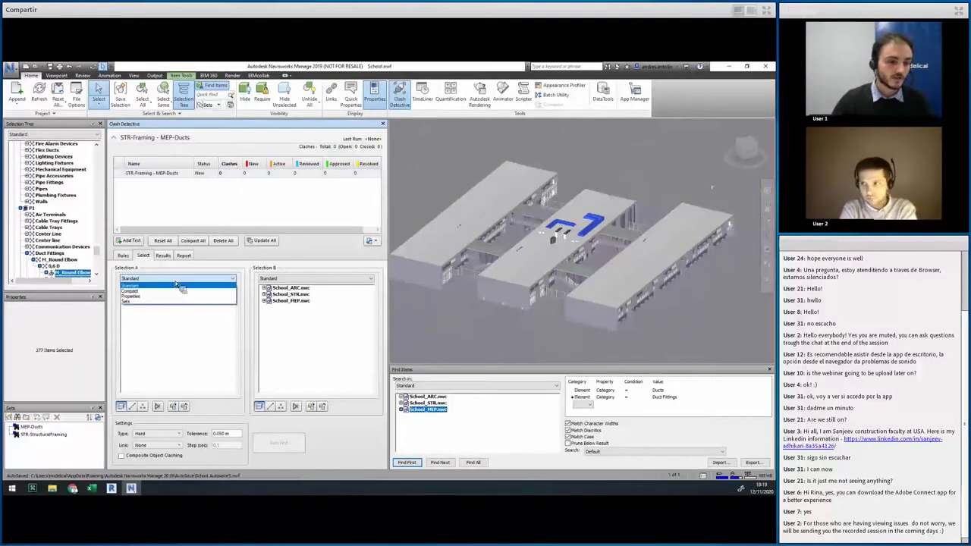
{"action": "left_click", "coordinate": [152, 302]}
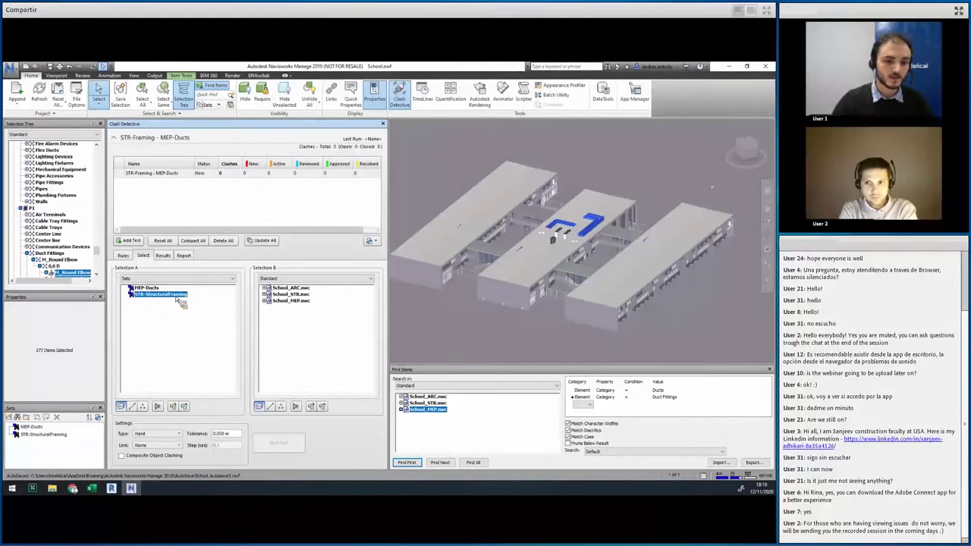
{"action": "left_click", "coordinate": [289, 280]}
{"action": "left_click", "coordinate": [288, 301]}
{"action": "left_click", "coordinate": [285, 288]}
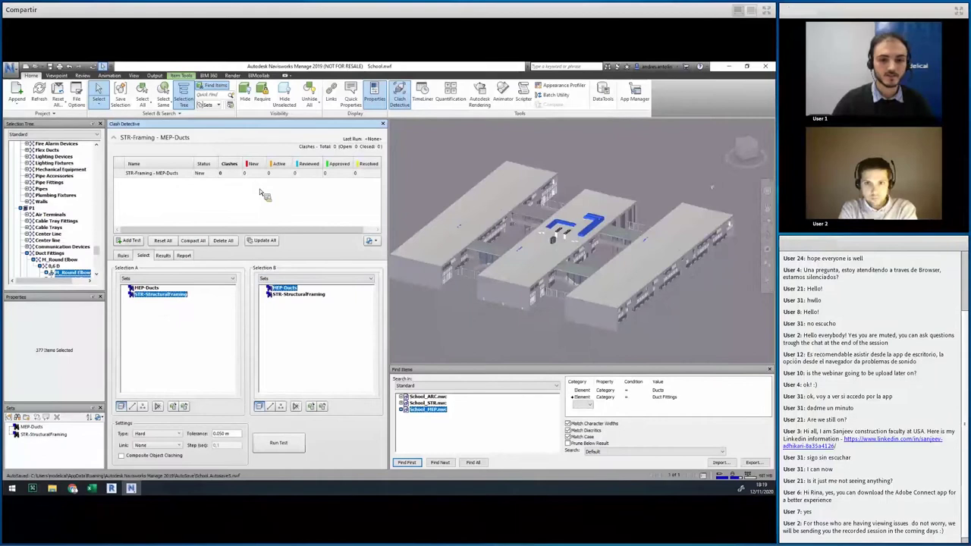
{"action": "left_click", "coordinate": [160, 435]}
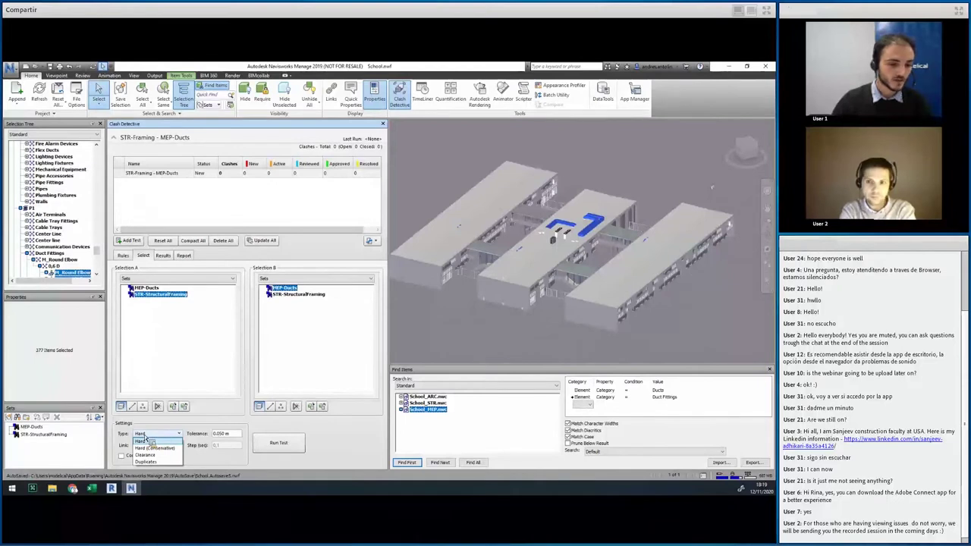
{"action": "left_click", "coordinate": [149, 441]}
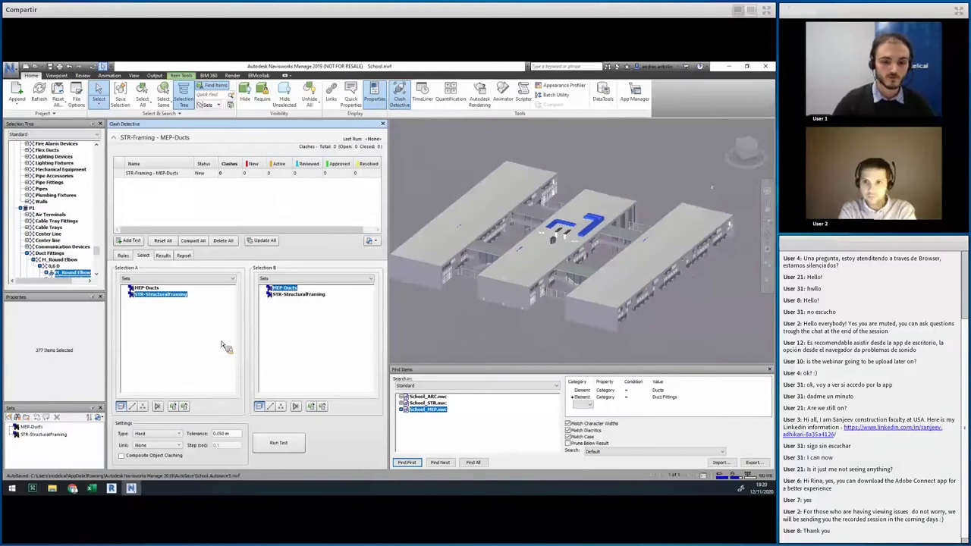
Step: Run the test for 6 clashes, highlight only the current pair, and review Clash2, Clash3 and Clash6
{"action": "left_click", "coordinate": [279, 451]}
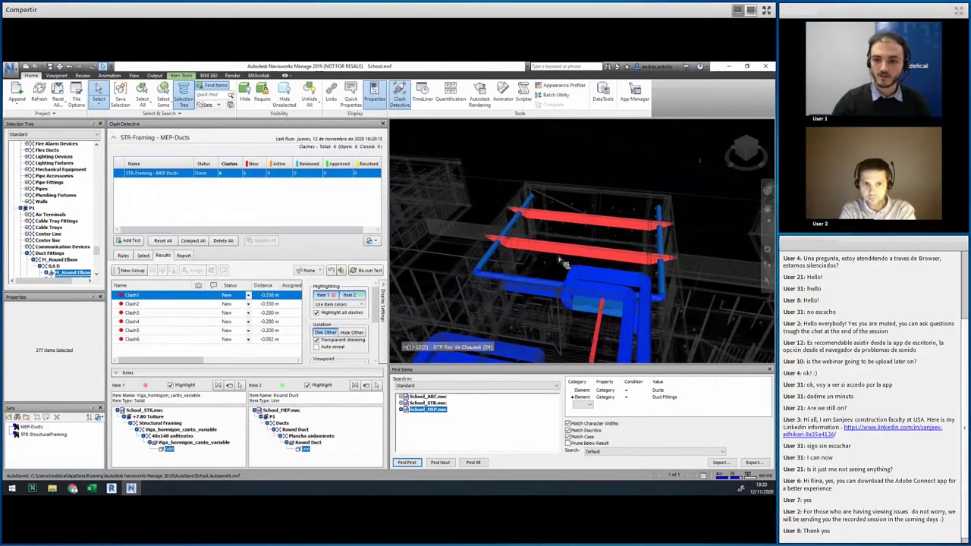
{"action": "middle_click_drag", "start_coordinate": [641, 322], "coordinate": [595, 288], "text": "shift"}
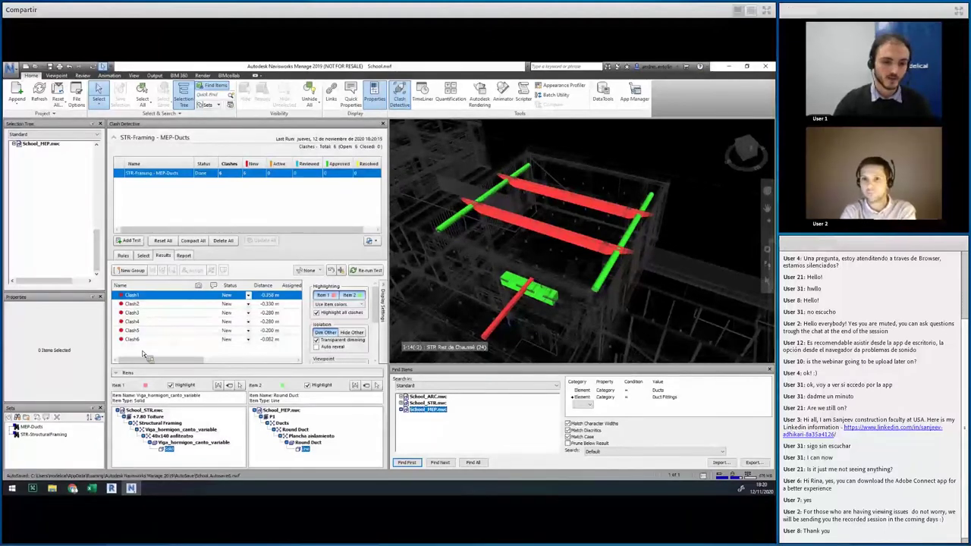
{"action": "left_click", "coordinate": [317, 313]}
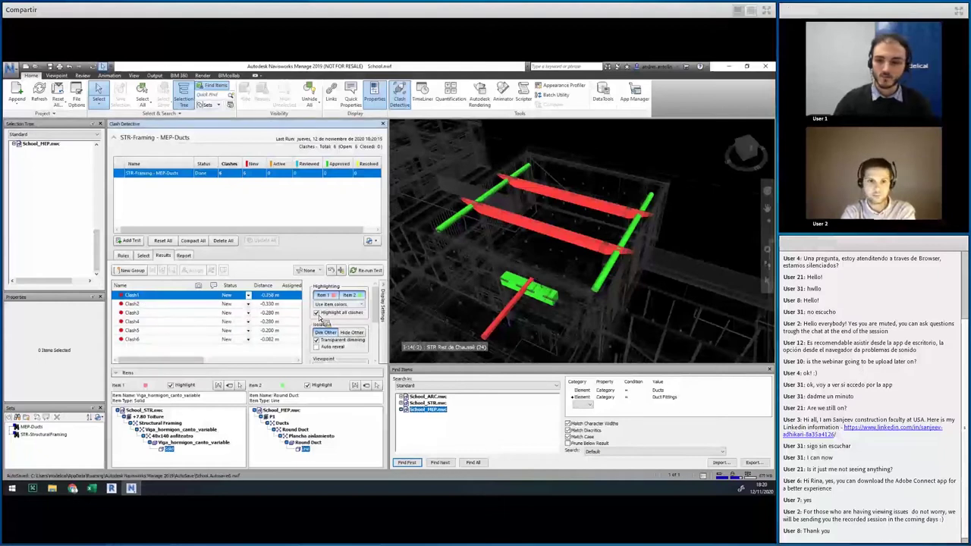
{"action": "left_click", "coordinate": [144, 306]}
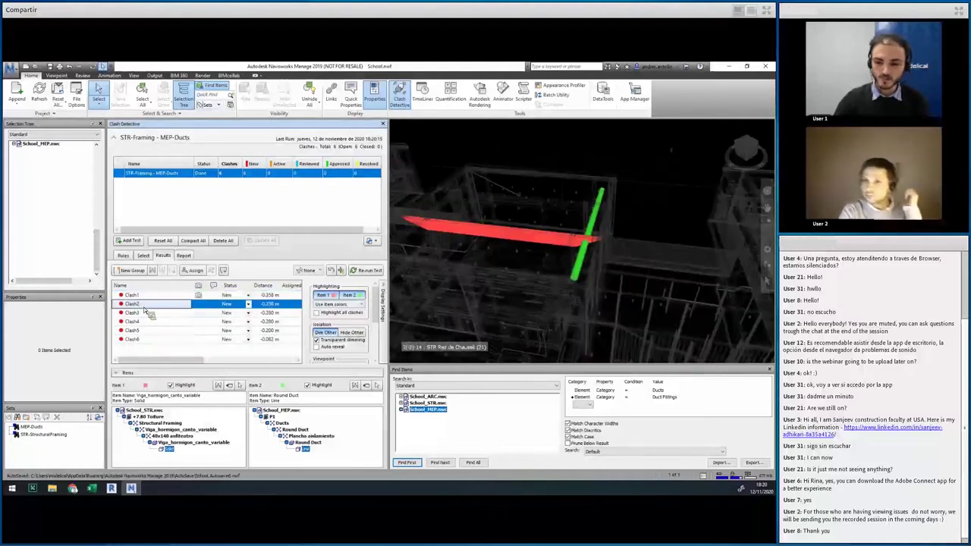
{"action": "left_click", "coordinate": [148, 313]}
{"action": "left_click", "coordinate": [159, 339]}
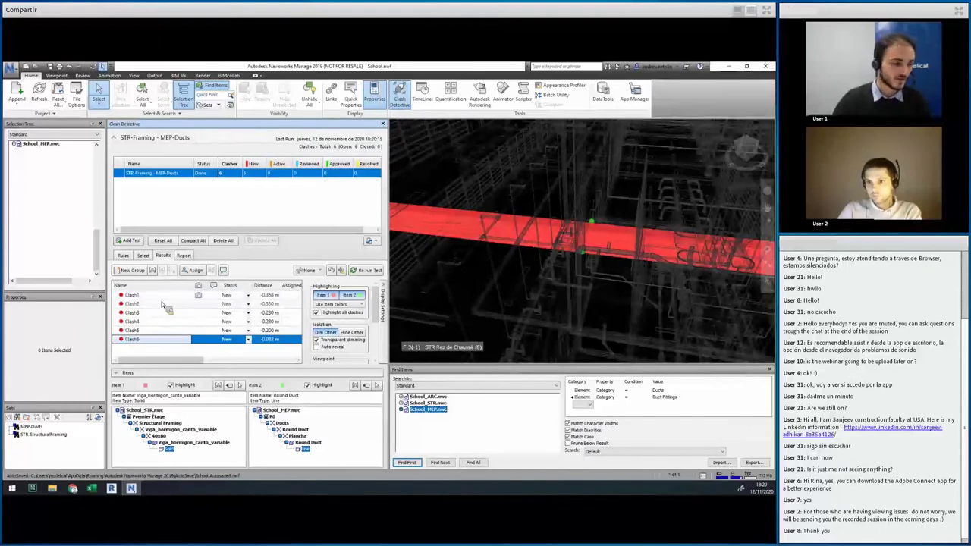
Step: Zoom in on the Clash6 duct and set its status to Approved
{"action": "mouse_move", "coordinate": [572, 284]}
{"action": "middle_mouse_down"}
{"action": "mouse_move", "coordinate": [540, 265]}
{"action": "mouse_move", "coordinate": [603, 258]}
{"action": "middle_mouse_up"}
{"action": "scroll", "coordinate": [602, 260], "scroll_direction": "up", "scroll_amount": 2}
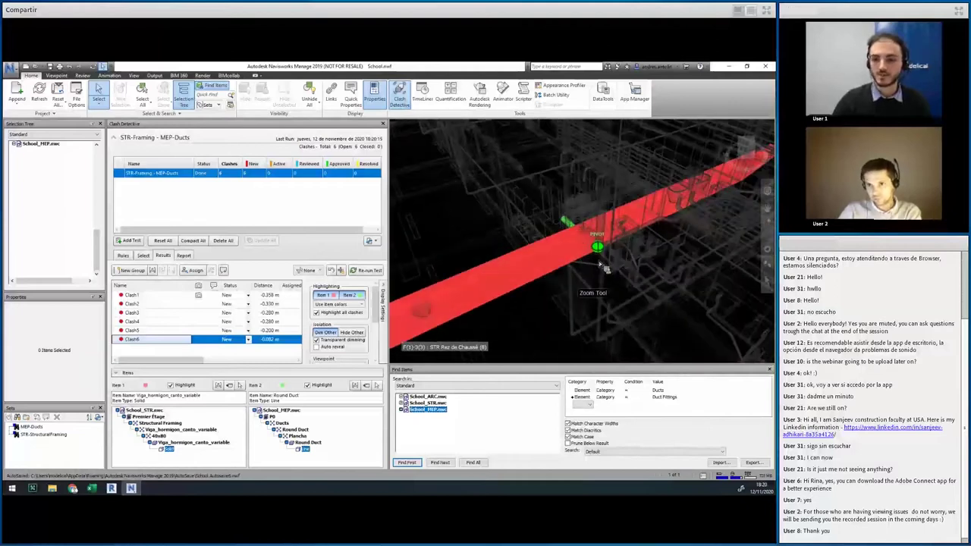
{"action": "scroll", "coordinate": [599, 273], "scroll_direction": "down", "scroll_amount": 3}
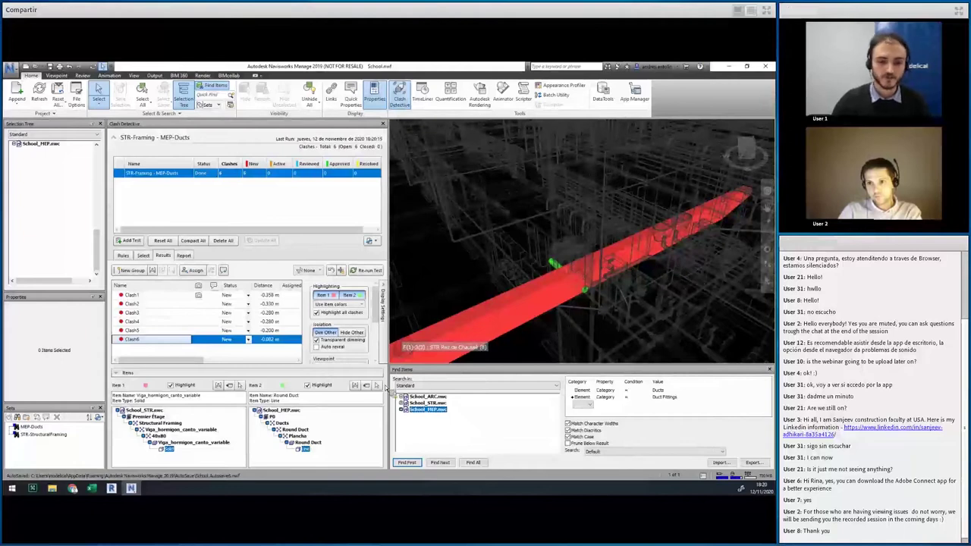
{"action": "left_click", "coordinate": [248, 339]}
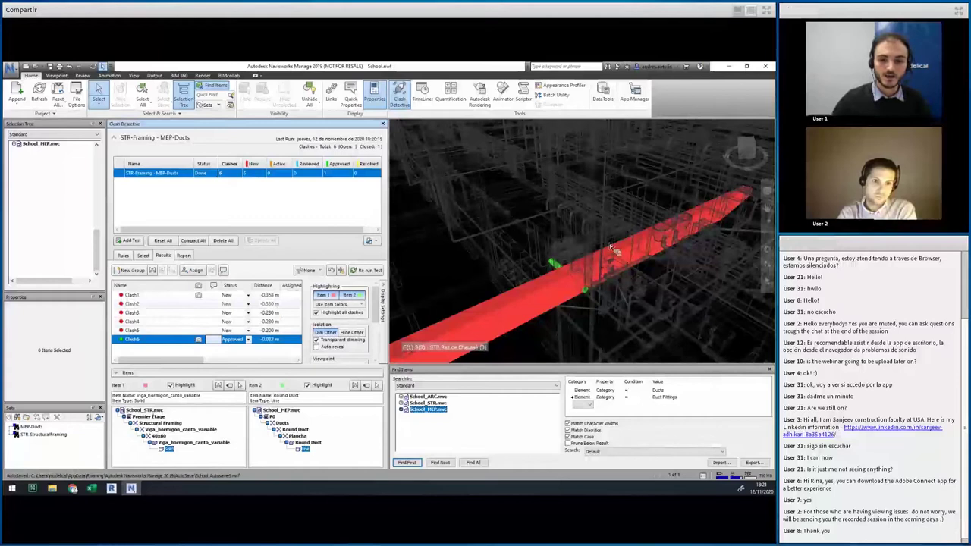
Step: Zoom back out over the whole building and select the Clash1 result
{"action": "scroll", "coordinate": [610, 224], "scroll_direction": "down", "scroll_amount": 3}
{"action": "scroll", "coordinate": [608, 219], "scroll_direction": "down", "scroll_amount": 3}
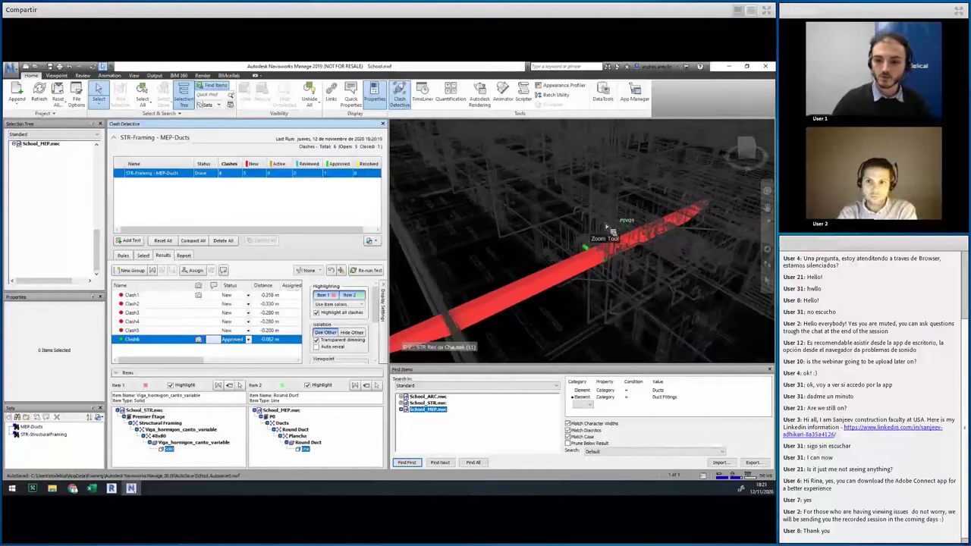
{"action": "scroll", "coordinate": [542, 219], "scroll_direction": "down", "scroll_amount": 3}
{"action": "scroll", "coordinate": [544, 217], "scroll_direction": "down", "scroll_amount": 5}
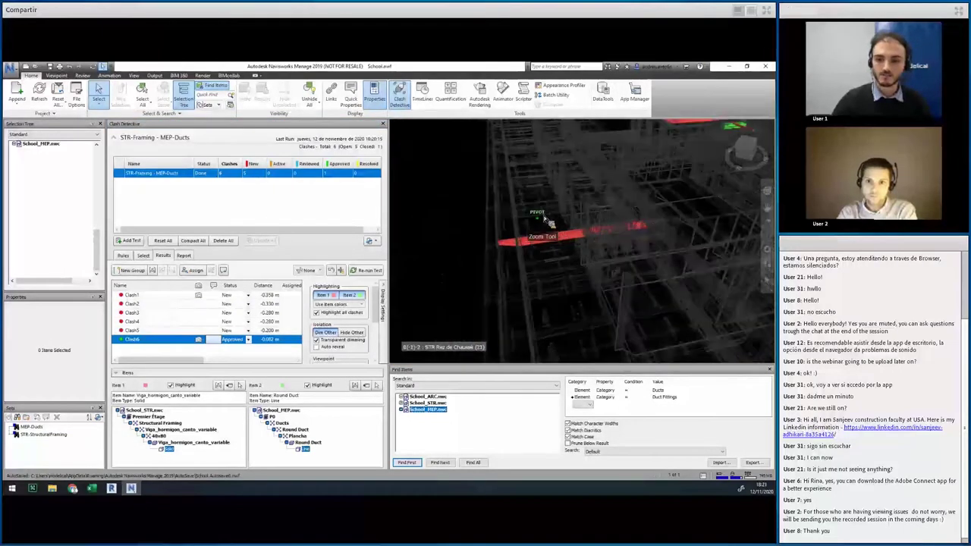
{"action": "middle_click_drag", "start_coordinate": [622, 217], "coordinate": [614, 288]}
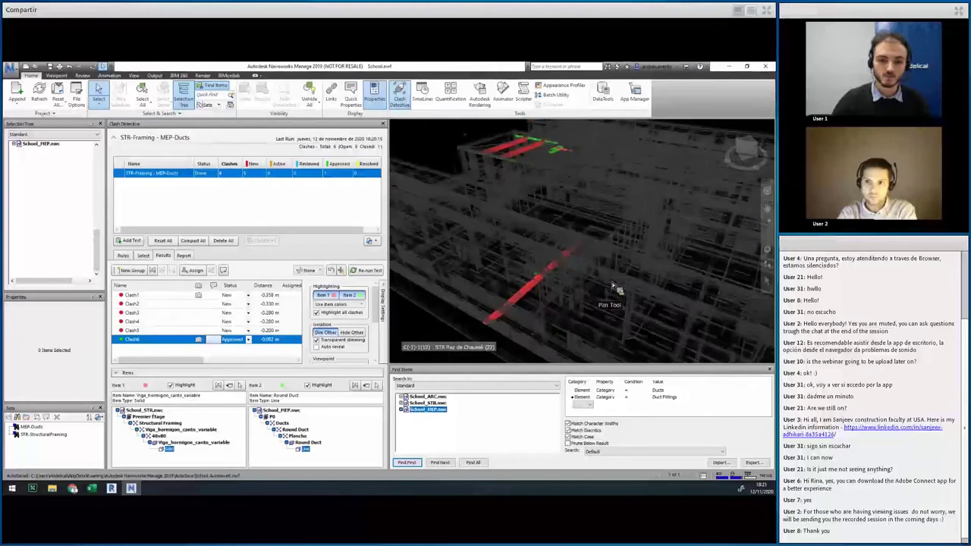
{"action": "left_click", "coordinate": [155, 295]}
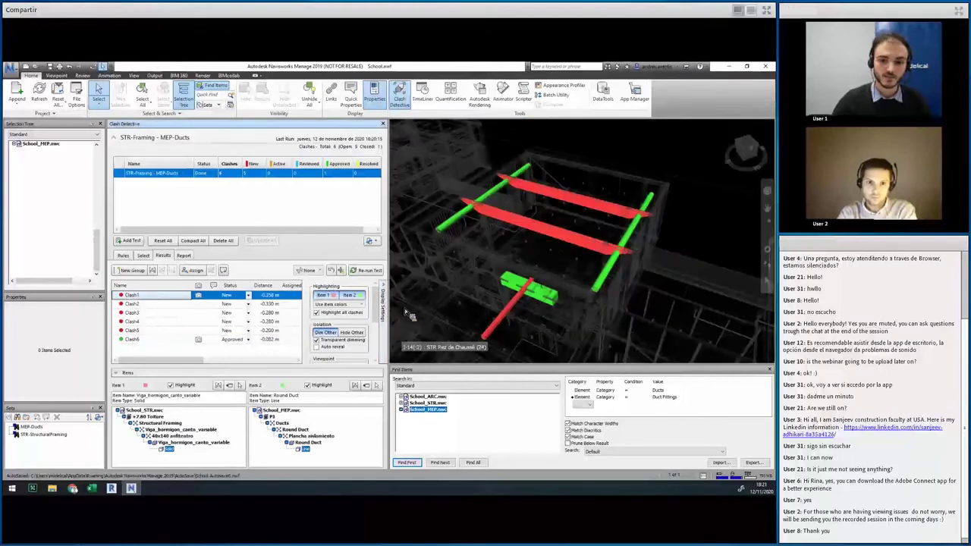
Step: Hide all but the clashing elements, pick the red concrete beam, and filter results to Inclusive
{"action": "left_click", "coordinate": [351, 332]}
{"action": "left_click", "coordinate": [557, 201]}
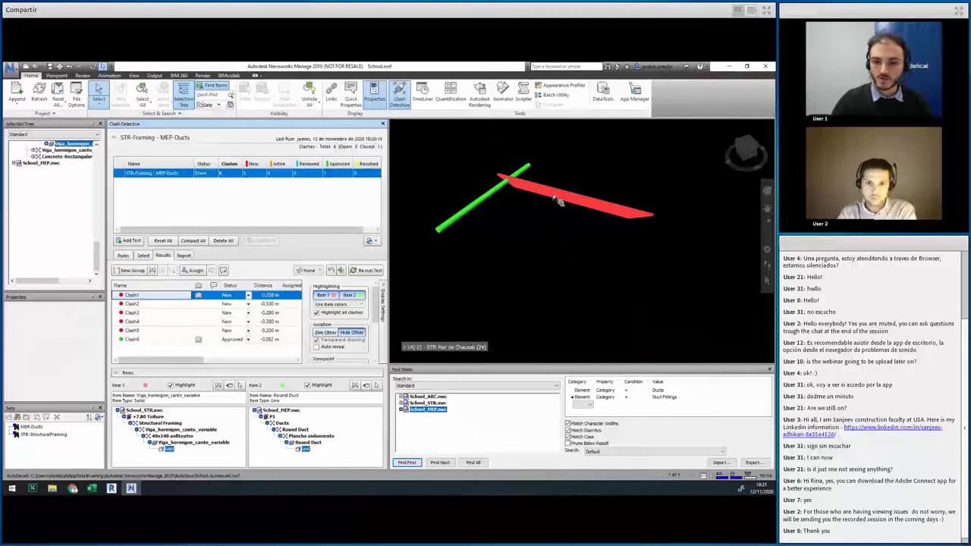
{"action": "left_click", "coordinate": [313, 270]}
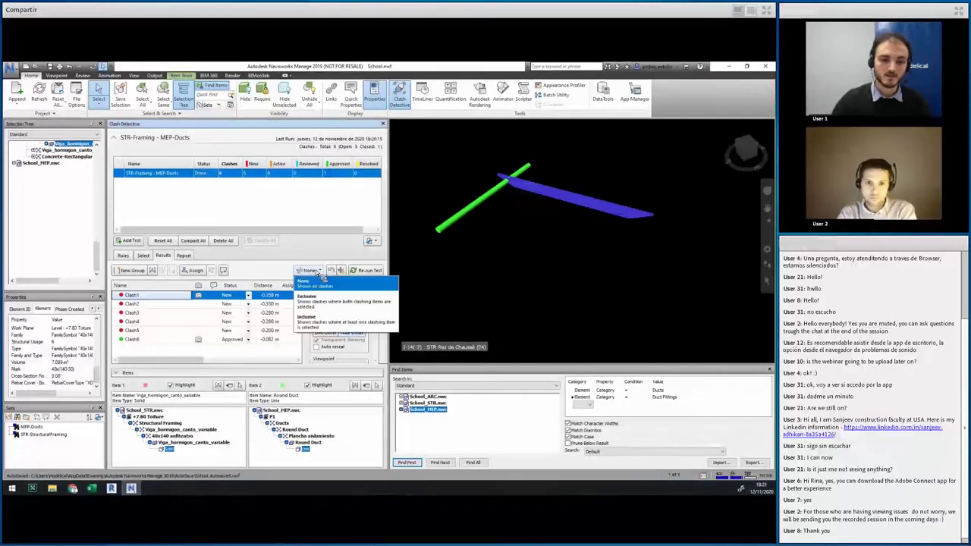
{"action": "left_click", "coordinate": [315, 324]}
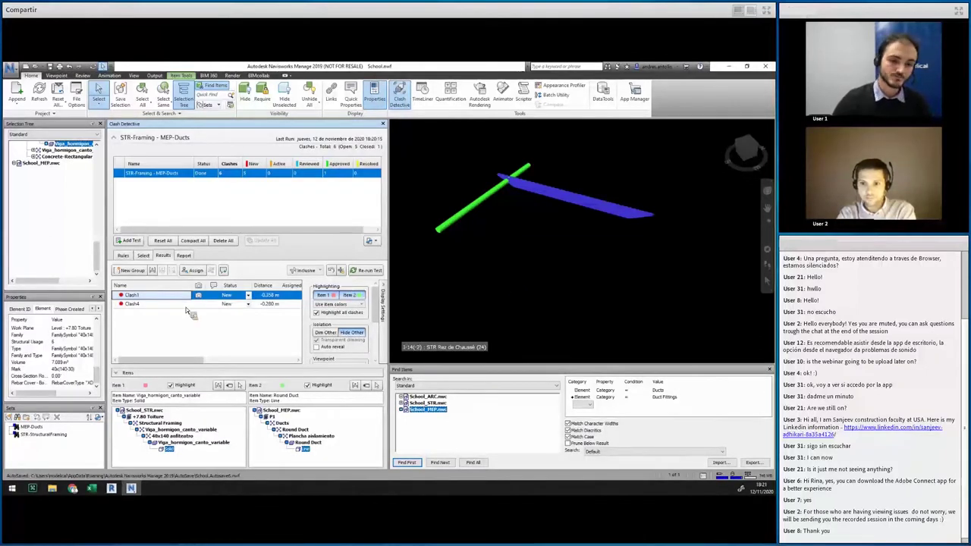
Step: Group Clash1 and Clash4 into a clash group named 'Beam 1'
{"action": "left_click", "coordinate": [144, 304], "text": "ctrl"}
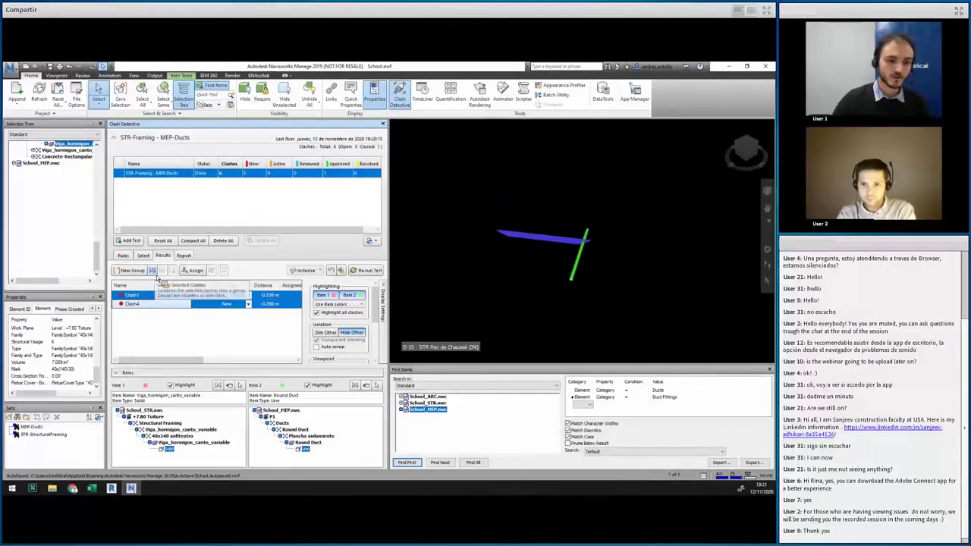
{"action": "left_click", "coordinate": [152, 270]}
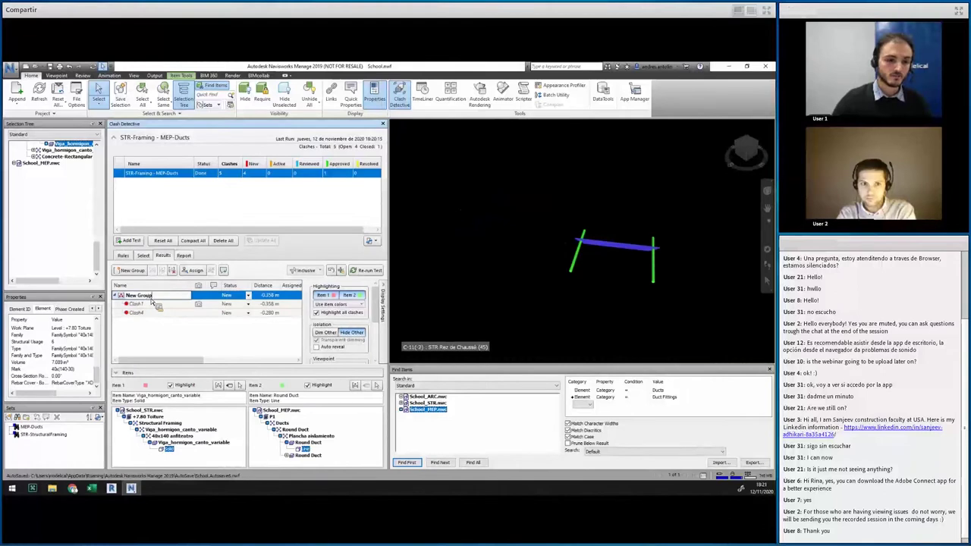
{"action": "type", "text": "Beam 1"}
{"action": "key", "text": "Return"}
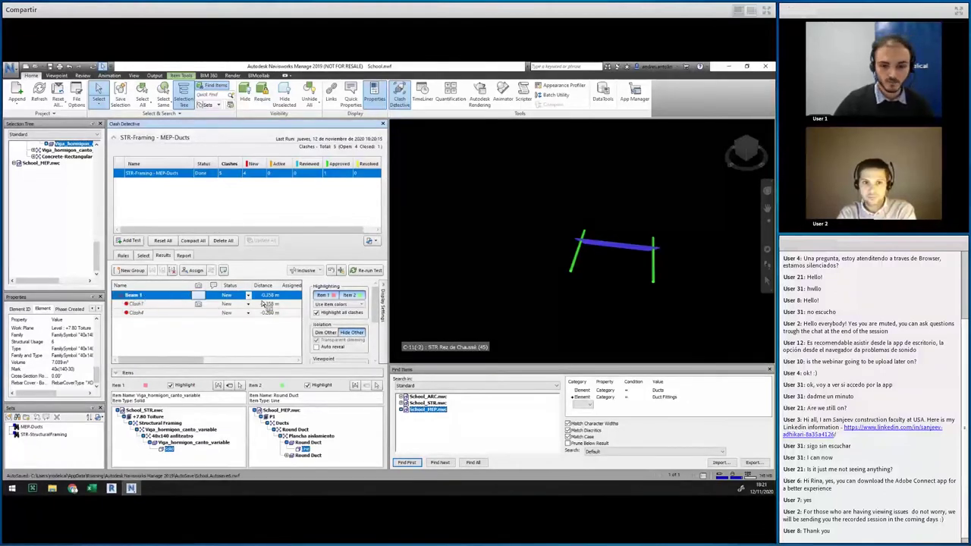
Step: Dim the surrounding model instead of hiding it and remove the results filter
{"action": "left_click", "coordinate": [327, 334]}
{"action": "left_click", "coordinate": [305, 270]}
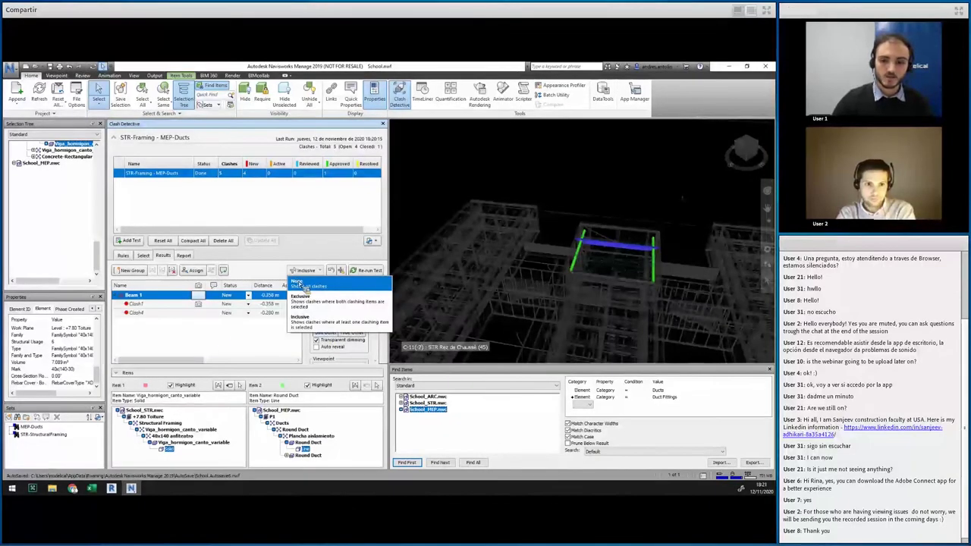
{"action": "left_click", "coordinate": [301, 285]}
Step: Orbit the view and collapse the Beam 1 group holding Clash1 and Clash4
{"action": "middle_click_drag", "start_coordinate": [588, 238], "coordinate": [560, 266], "text": "shift"}
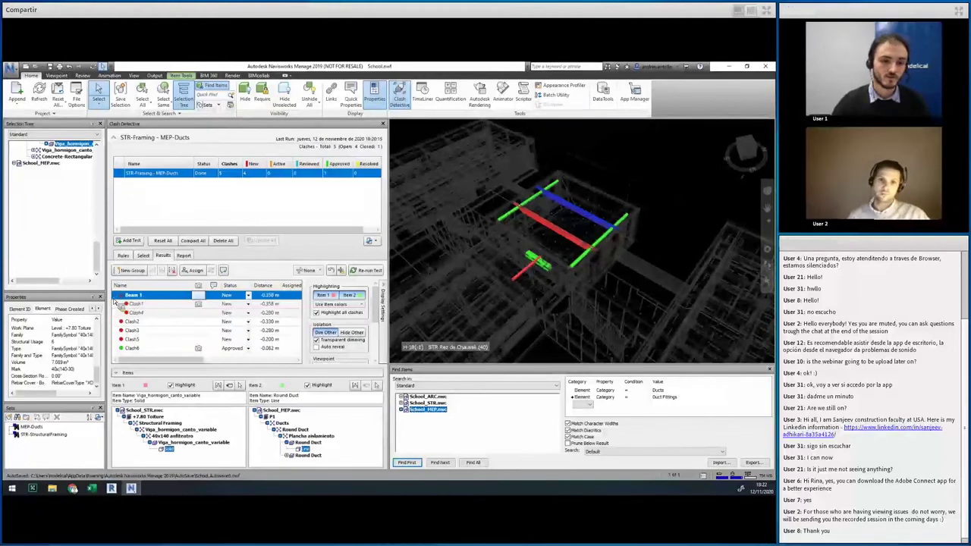
{"action": "left_click_drag", "start_coordinate": [121, 301], "coordinate": [127, 296]}
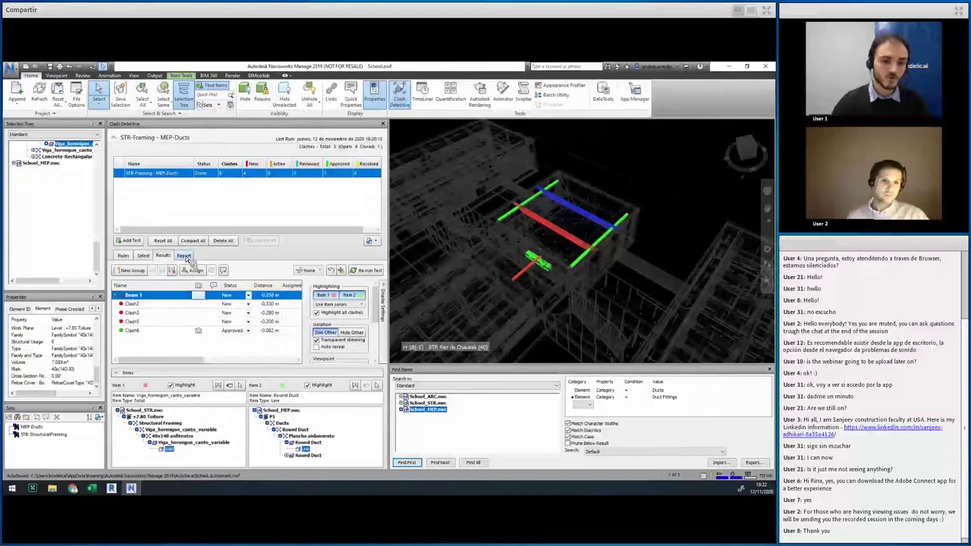
Step: Write the HTML clash report with clash groups at Everything as STR-Framing - MEP-Ducts.html in 201112_QC_Webinar
{"action": "left_click", "coordinate": [184, 256]}
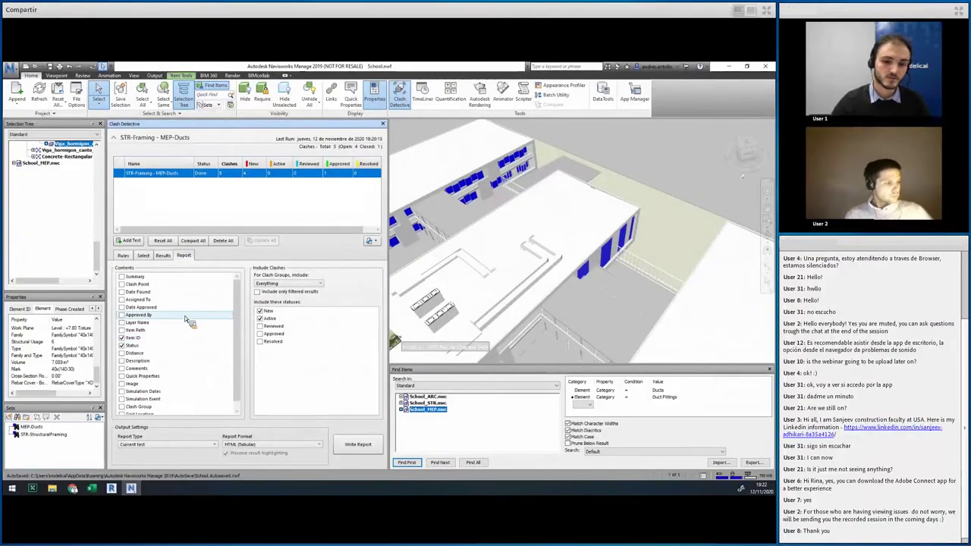
{"action": "scroll", "coordinate": [169, 300], "scroll_direction": "down", "scroll_amount": 1}
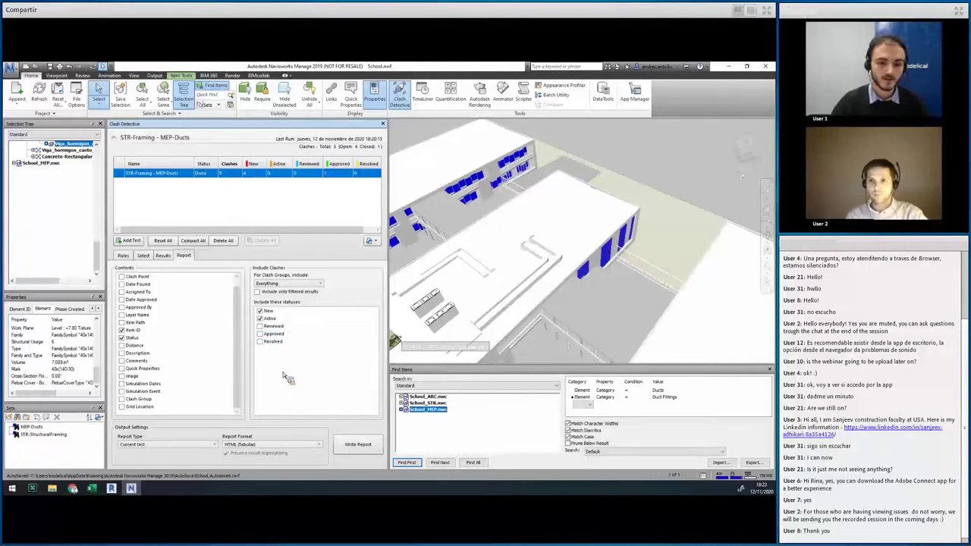
{"action": "left_click", "coordinate": [293, 285]}
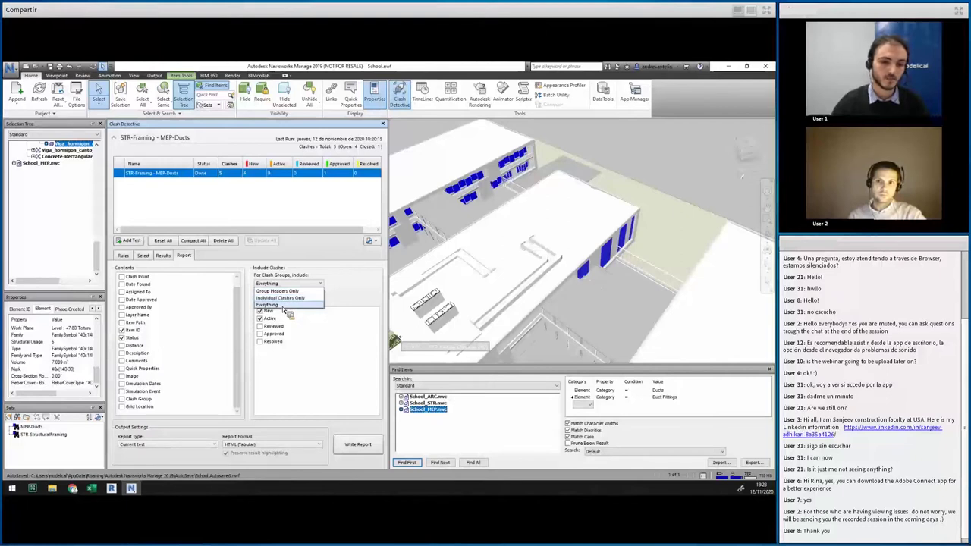
{"action": "left_click", "coordinate": [282, 305]}
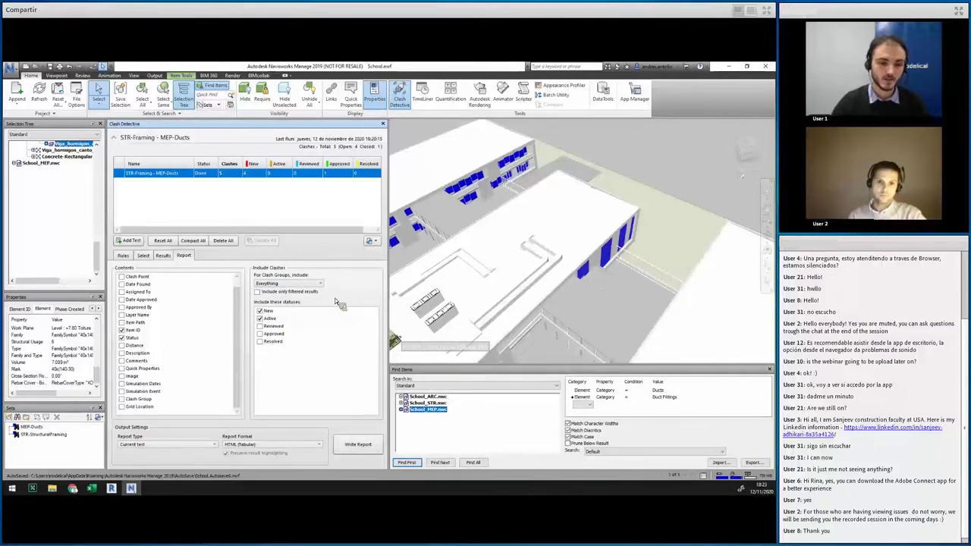
{"action": "left_click", "coordinate": [356, 446]}
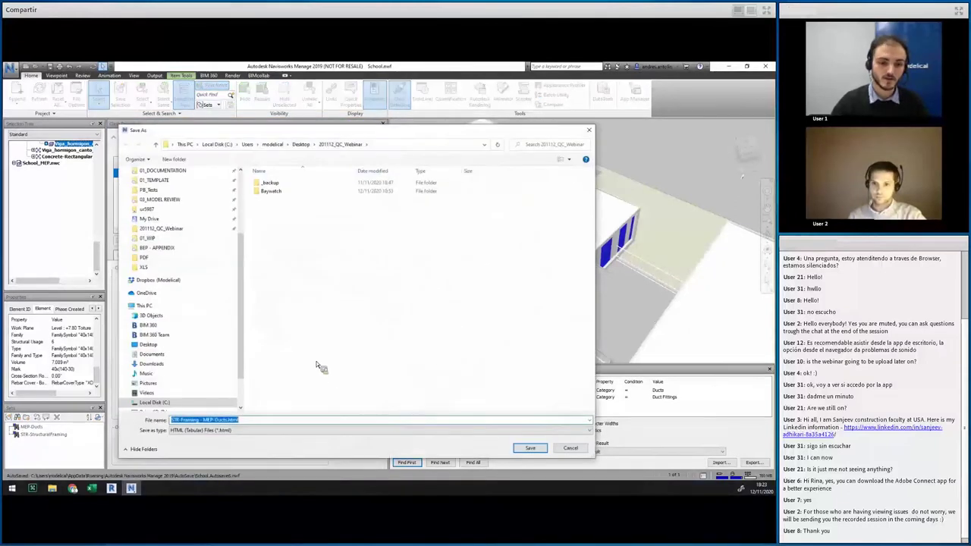
{"action": "left_click", "coordinate": [530, 448]}
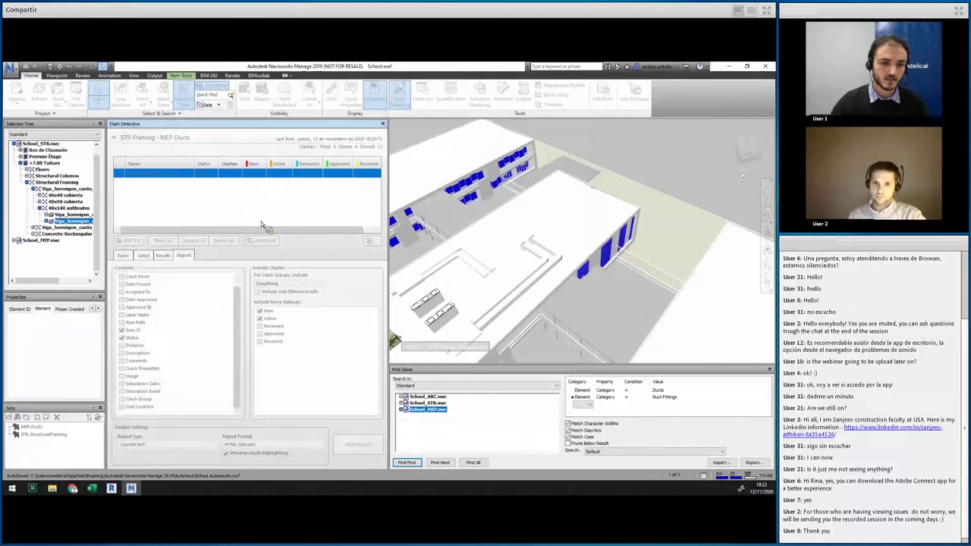
{"action": "left_click", "coordinate": [52, 488]}
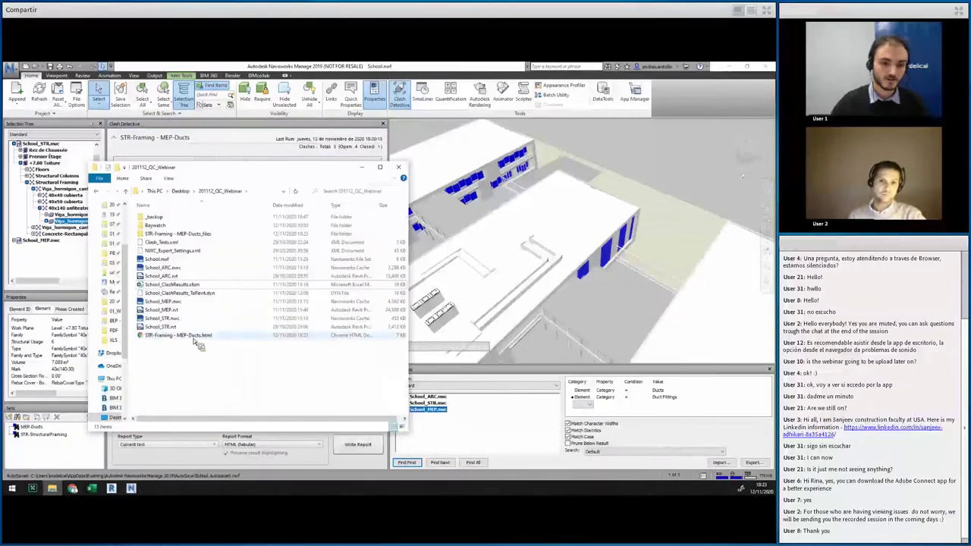
Step: Drag STR-Framing - MEP-Ducts.html from File Explorer onto Chrome's tab bar to view it
{"action": "left_click", "coordinate": [194, 343]}
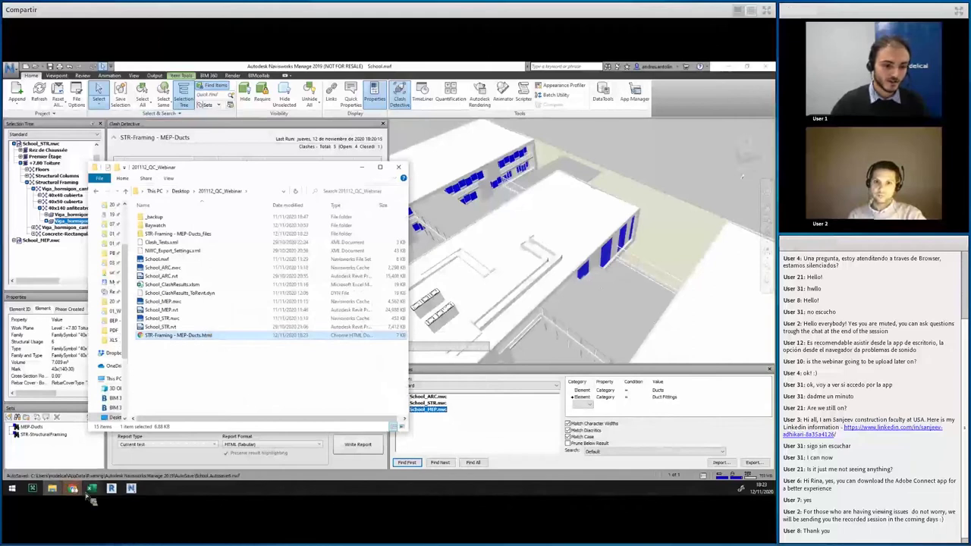
{"action": "left_click", "coordinate": [99, 448]}
{"action": "left_click_drag", "start_coordinate": [99, 448], "coordinate": [387, 69]}
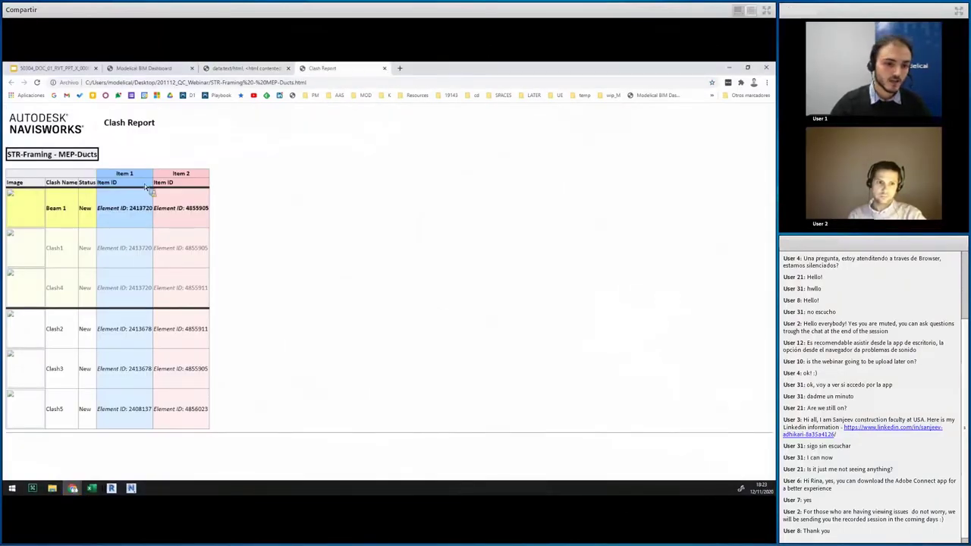
Step: Select and copy the whole clash report page, then switch to School_ClashResults.xlsm's blank Sheet2
{"action": "triple_click", "coordinate": [62, 211]}
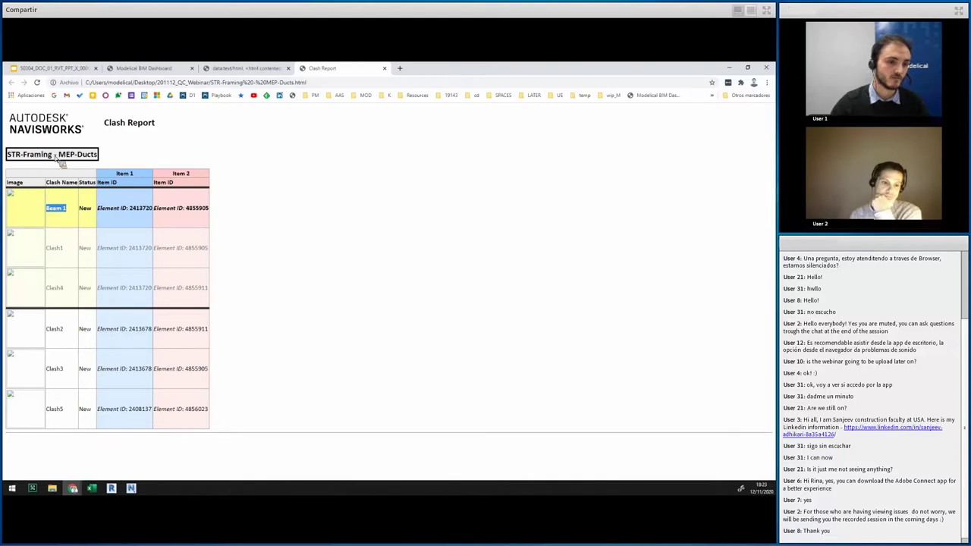
{"action": "left_click_drag", "start_coordinate": [8, 155], "coordinate": [53, 155]}
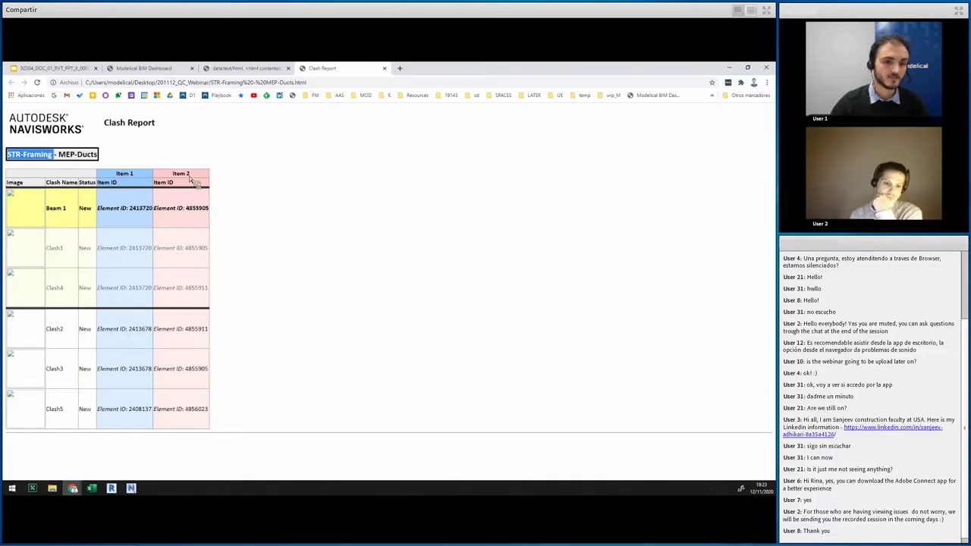
{"action": "left_click", "coordinate": [176, 326]}
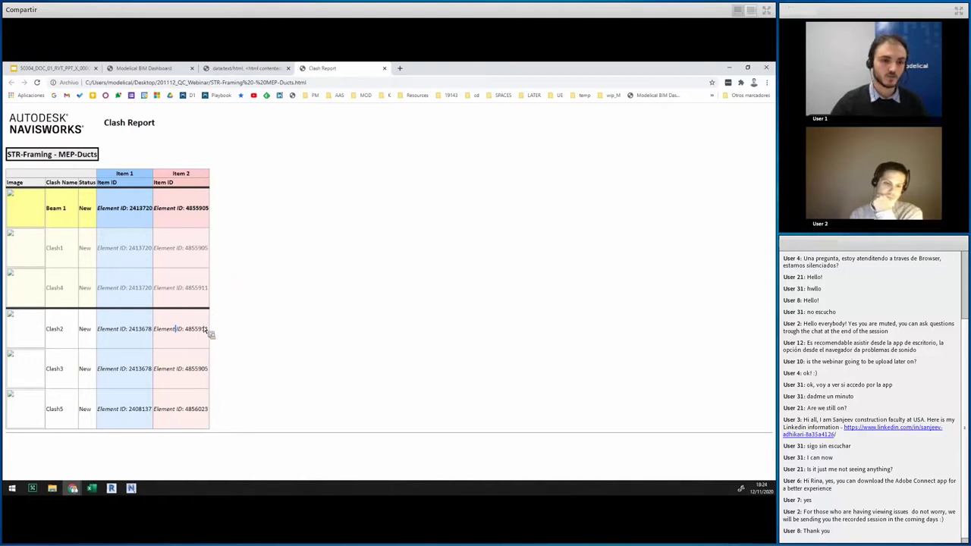
{"action": "key", "text": "ctrl+a"}
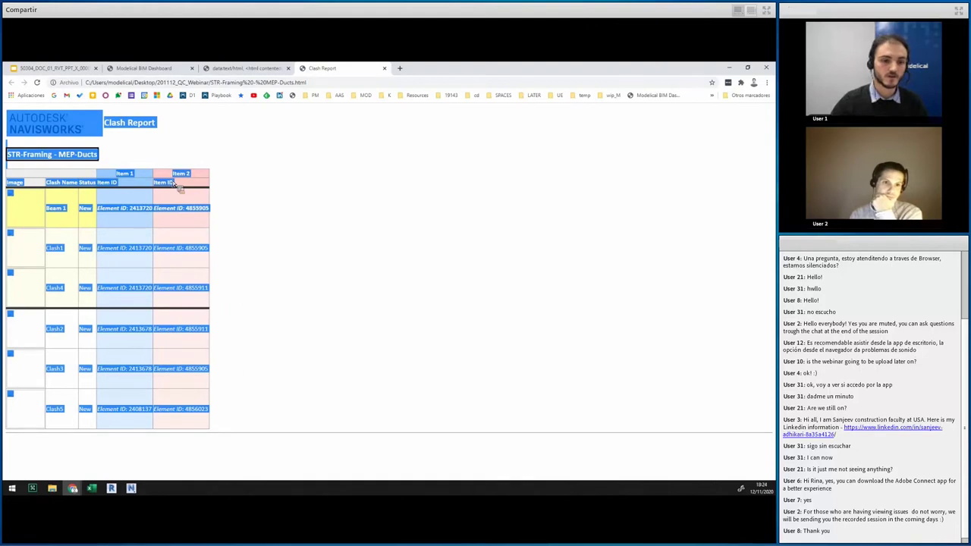
{"action": "left_click", "coordinate": [91, 487]}
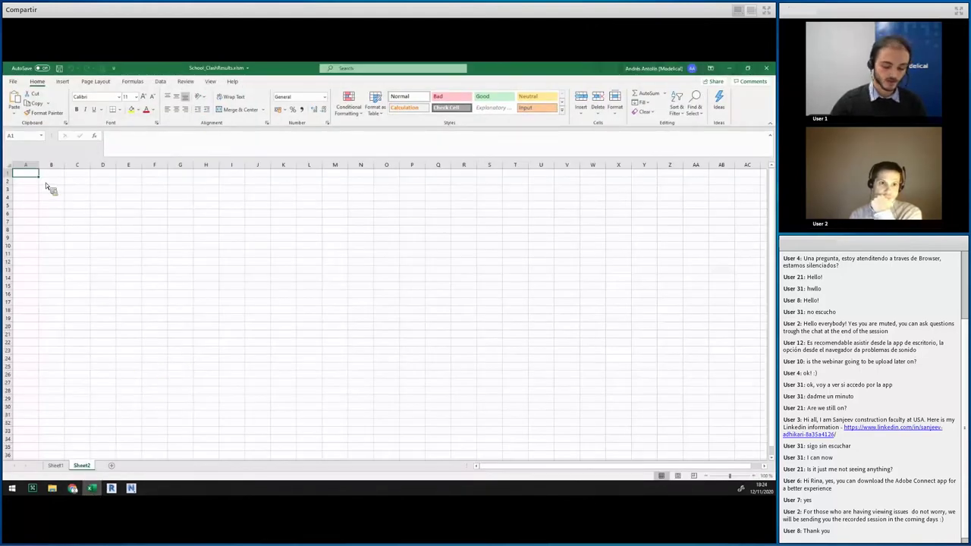
Step: Paste the clash report into Sheet2 and split the Item 2 IDs in G9:G14 into columns
{"action": "key", "text": "ctrl+v"}
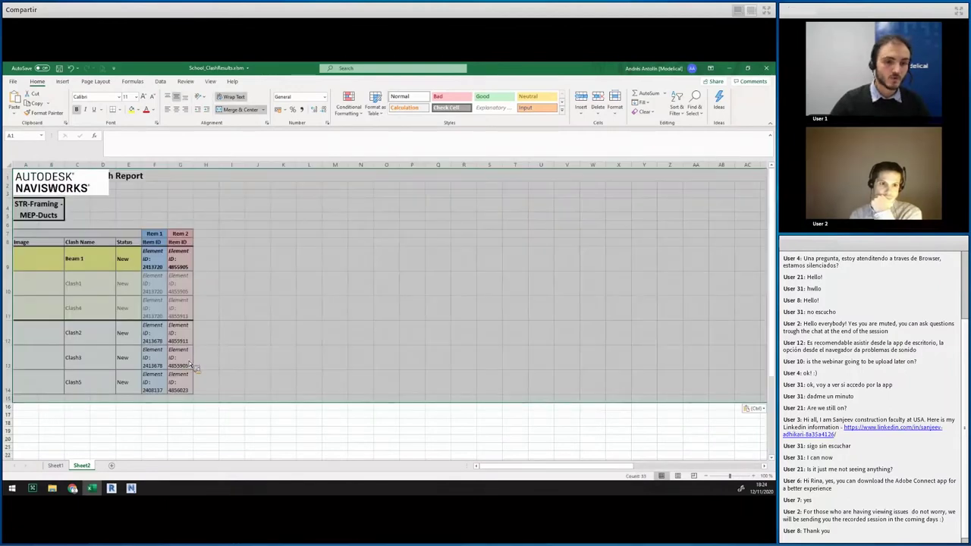
{"action": "left_click", "coordinate": [181, 357]}
{"action": "left_click_drag", "start_coordinate": [180, 261], "coordinate": [182, 383]}
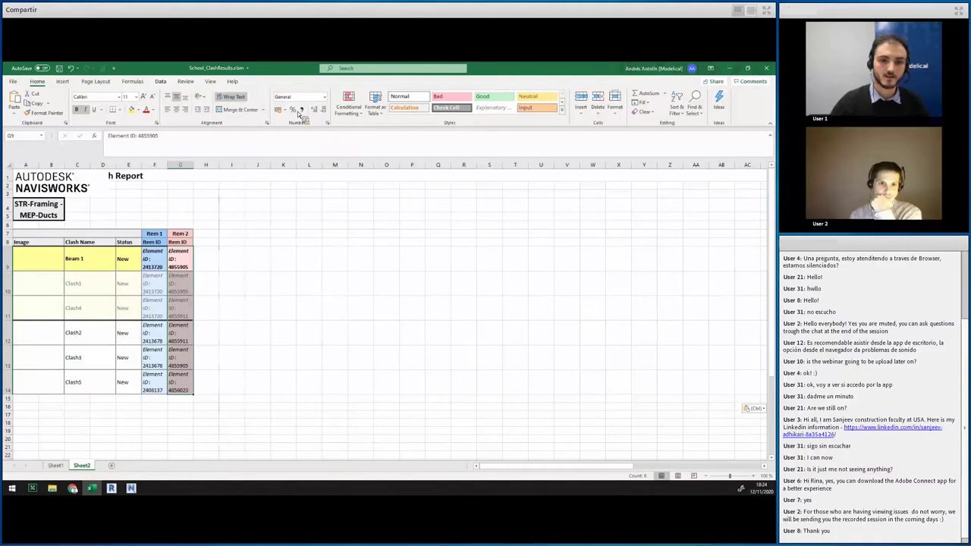
{"action": "left_click", "coordinate": [161, 81]}
{"action": "left_click", "coordinate": [404, 105]}
{"action": "left_click", "coordinate": [573, 413]}
{"action": "left_click", "coordinate": [575, 414]}
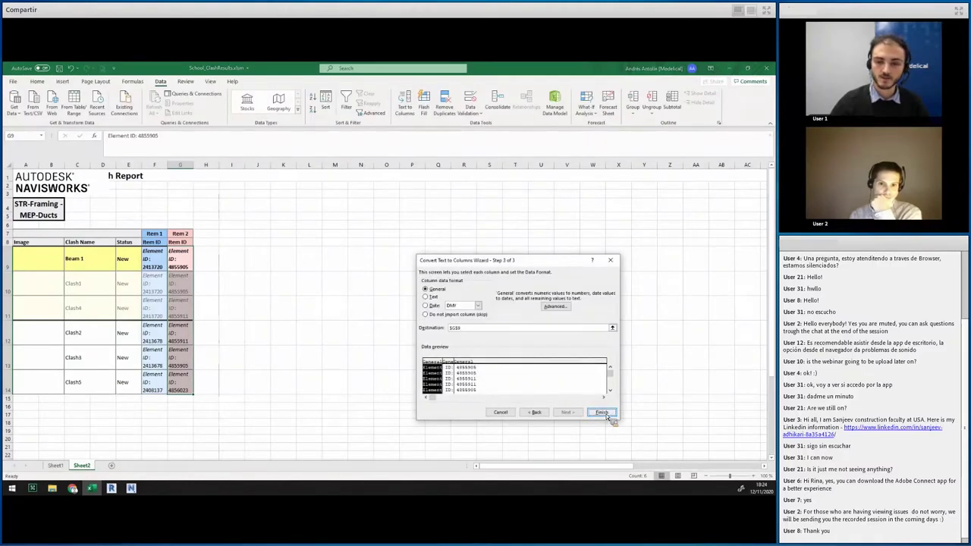
{"action": "left_click", "coordinate": [601, 412]}
Step: Copy the numeric IDs from I9:I14 into Sheet1 A1:A6 and save the workbook
{"action": "left_click_drag", "start_coordinate": [238, 262], "coordinate": [224, 388]}
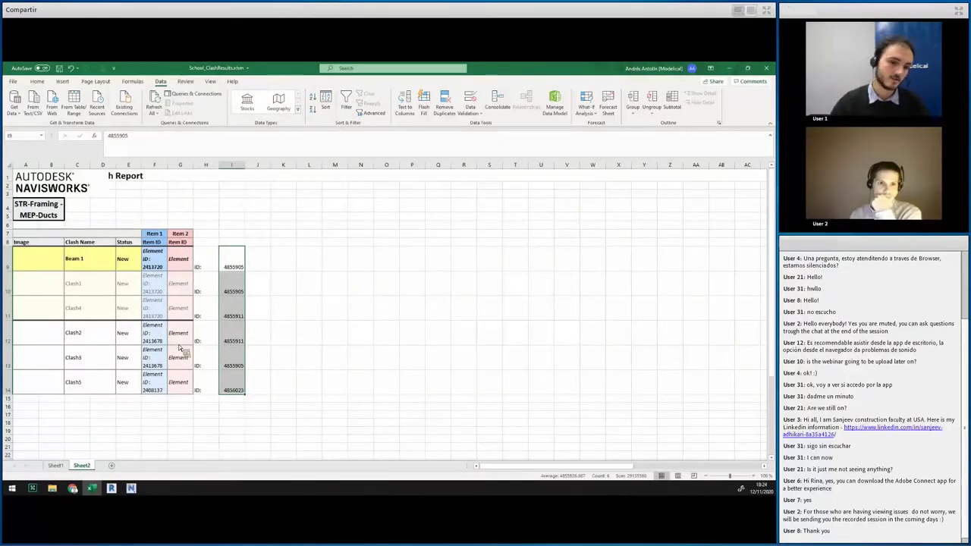
{"action": "key", "text": "ctrl+c"}
{"action": "left_click", "coordinate": [55, 465]}
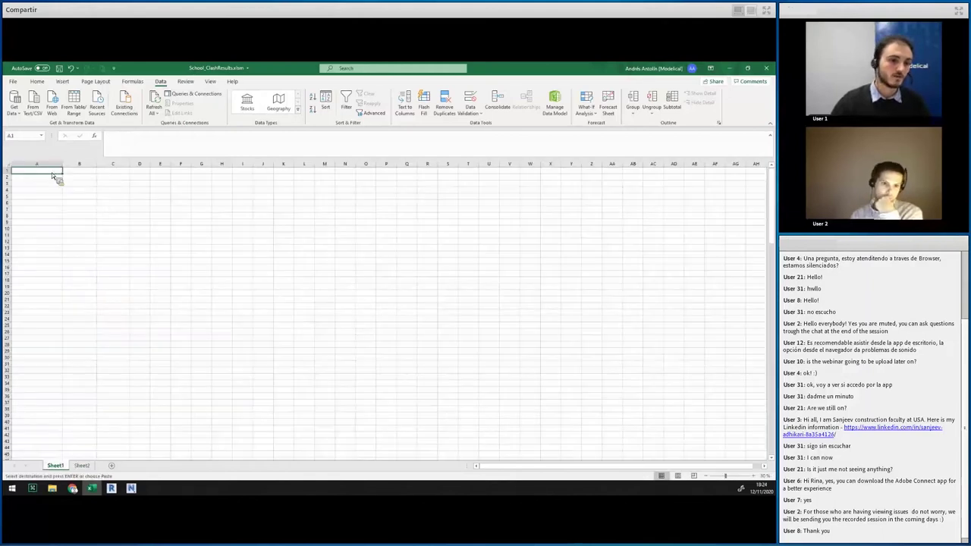
{"action": "key", "text": "ctrl+v"}
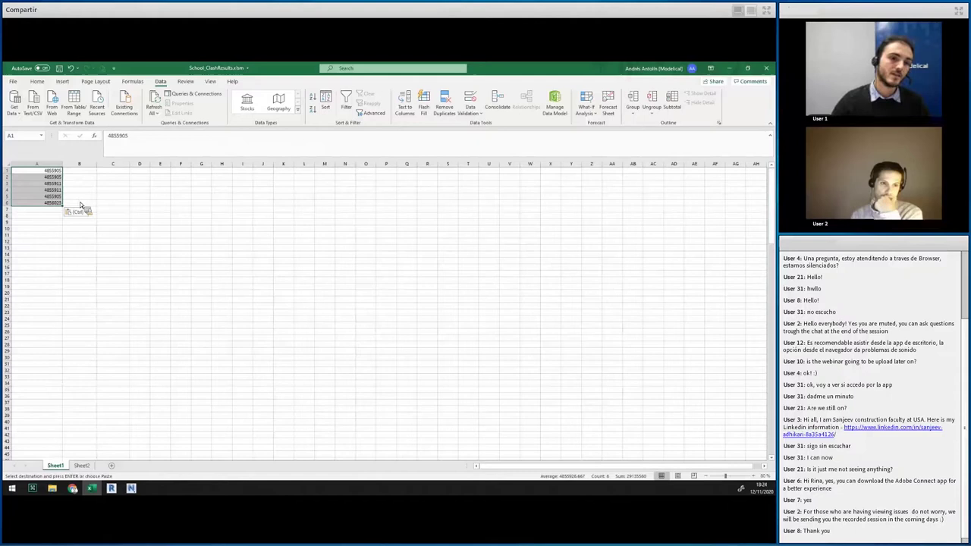
{"action": "left_click", "coordinate": [60, 68]}
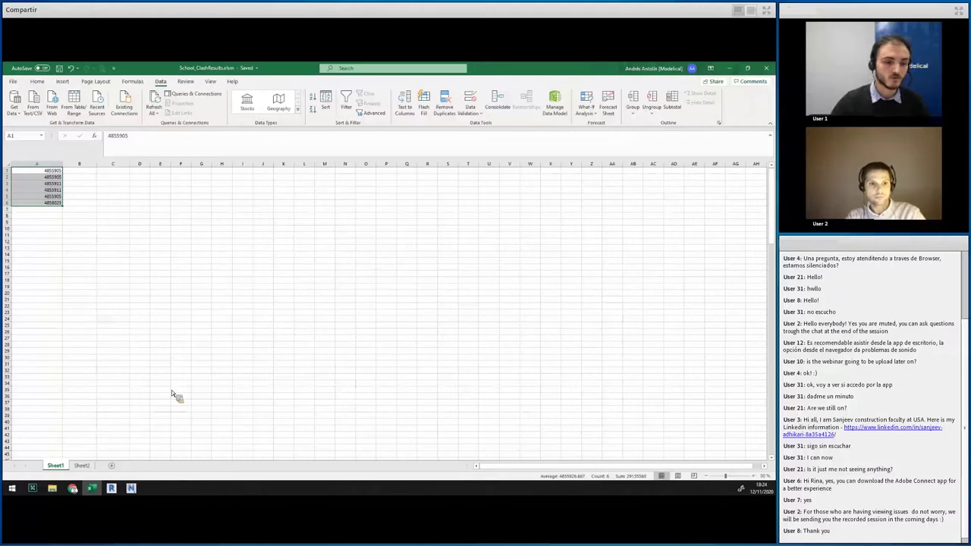
{"action": "left_click", "coordinate": [111, 488]}
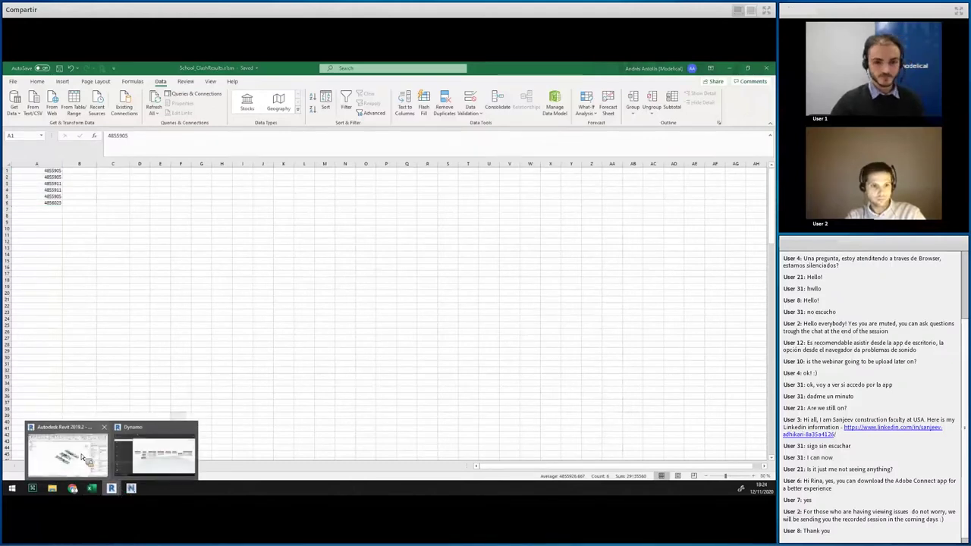
Step: In School_MEP's 3D Export Navis view, bring up Project Parameters to find MOD_Clash
{"action": "left_click", "coordinate": [83, 458]}
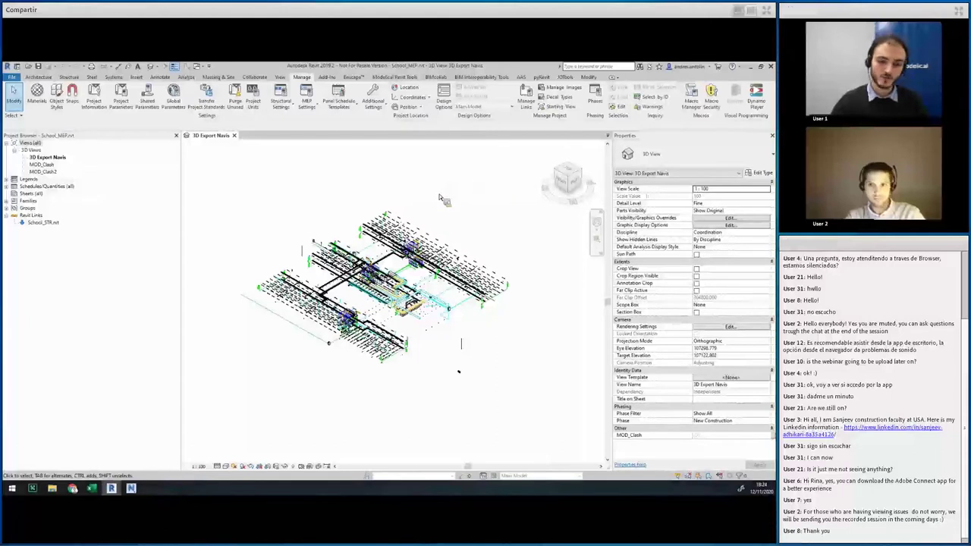
{"action": "scroll", "coordinate": [383, 296], "scroll_direction": "up", "scroll_amount": 4}
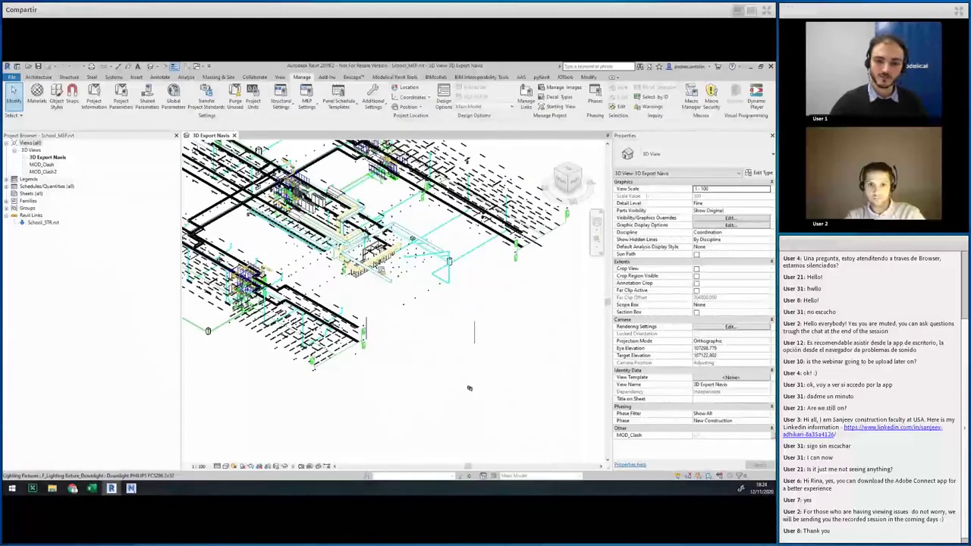
{"action": "scroll", "coordinate": [383, 296], "scroll_direction": "up", "scroll_amount": 2}
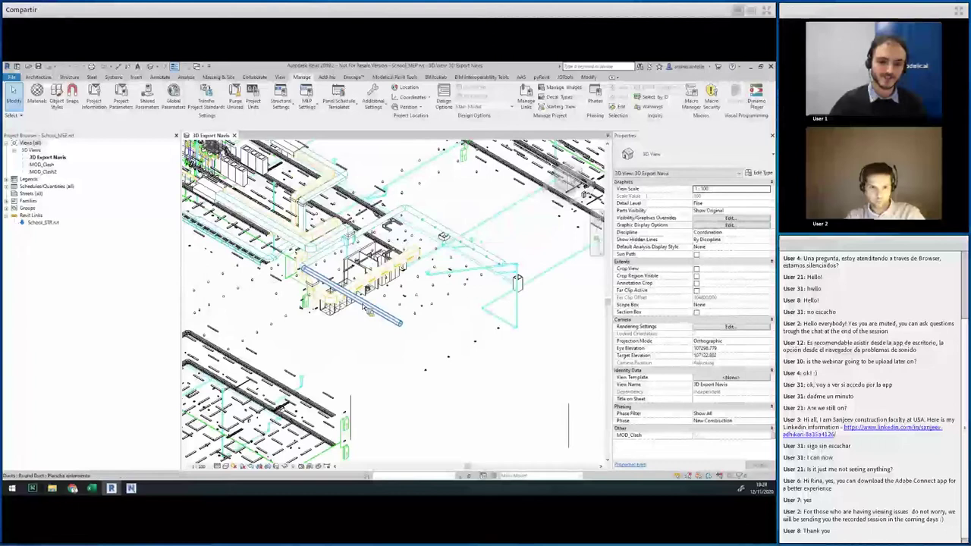
{"action": "middle_click_drag", "start_coordinate": [363, 348], "coordinate": [385, 357]}
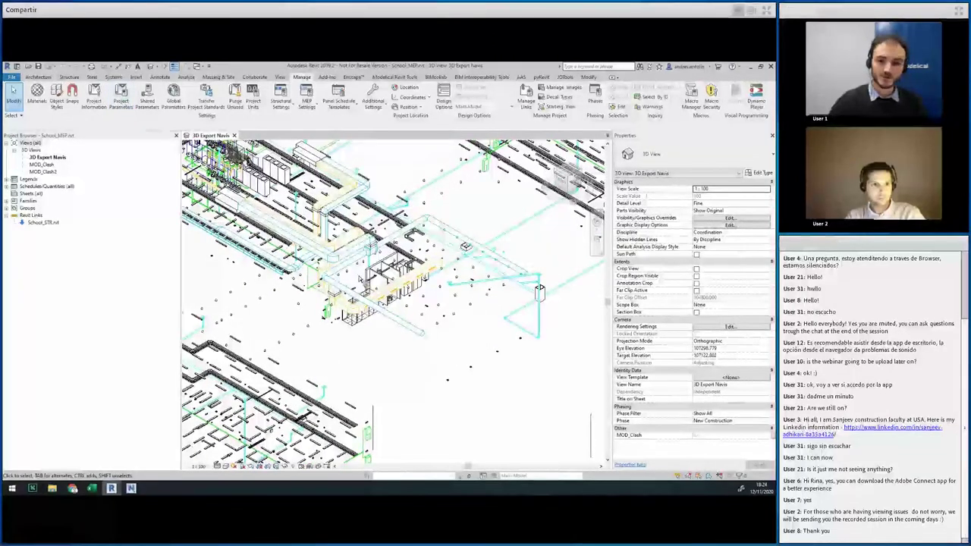
{"action": "middle_click_drag", "start_coordinate": [353, 271], "coordinate": [357, 286]}
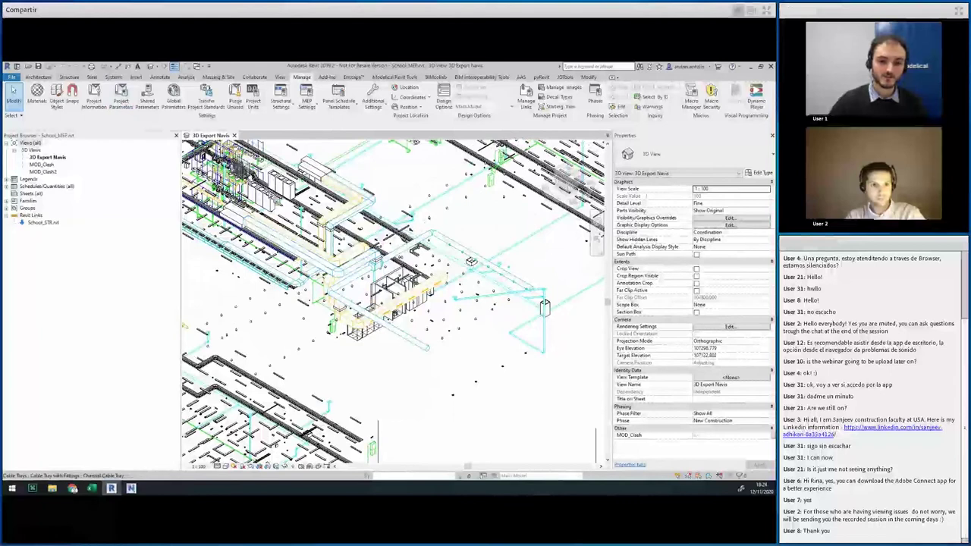
{"action": "left_click", "coordinate": [121, 97]}
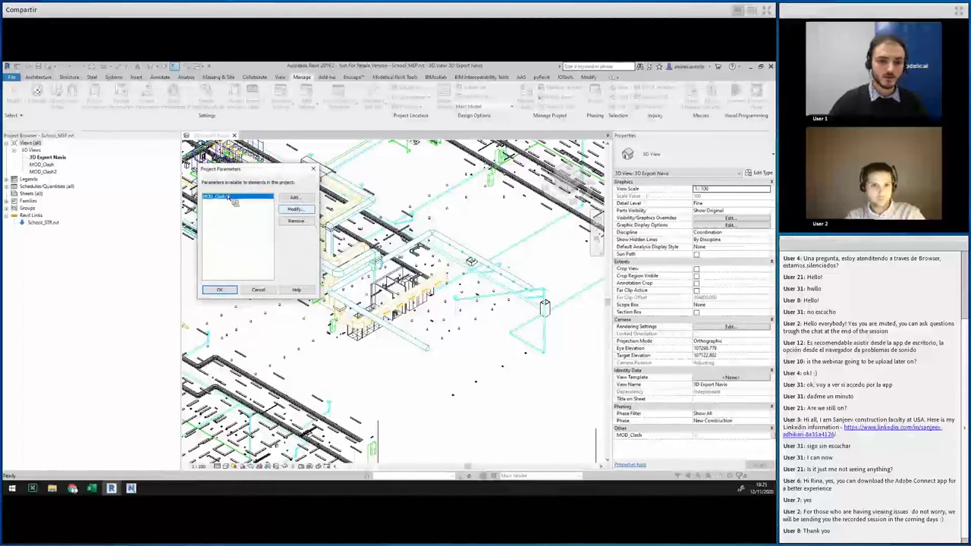
Step: Review the MOD_Clash parameter's settings, then close it and the Project Parameters list
{"action": "double_click", "coordinate": [228, 199]}
{"action": "left_click_drag", "start_coordinate": [522, 229], "coordinate": [311, 343]}
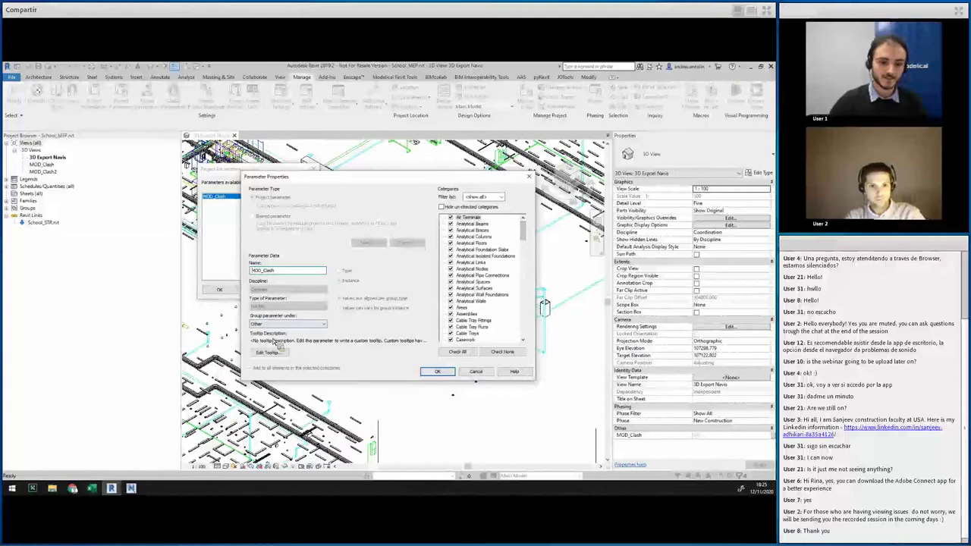
{"action": "left_click", "coordinate": [529, 176]}
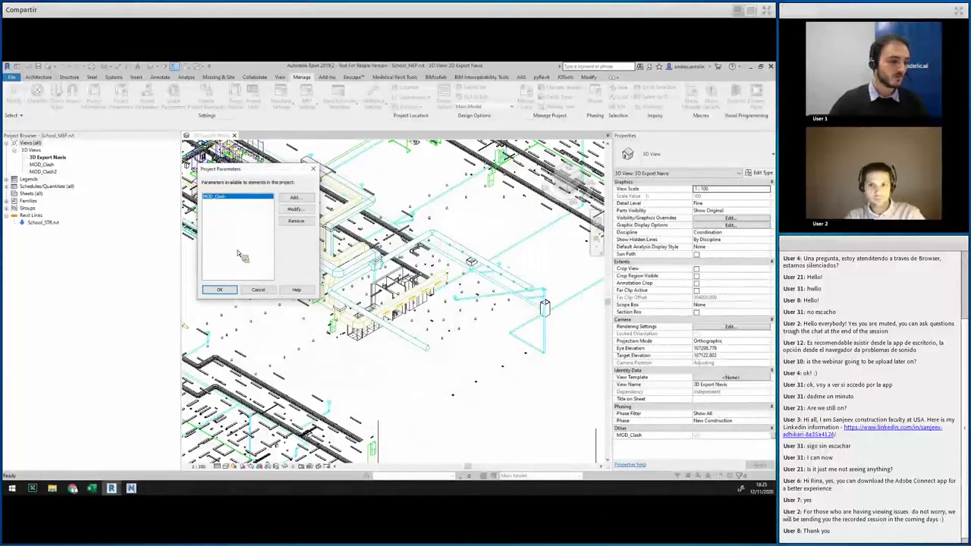
{"action": "left_click", "coordinate": [219, 290]}
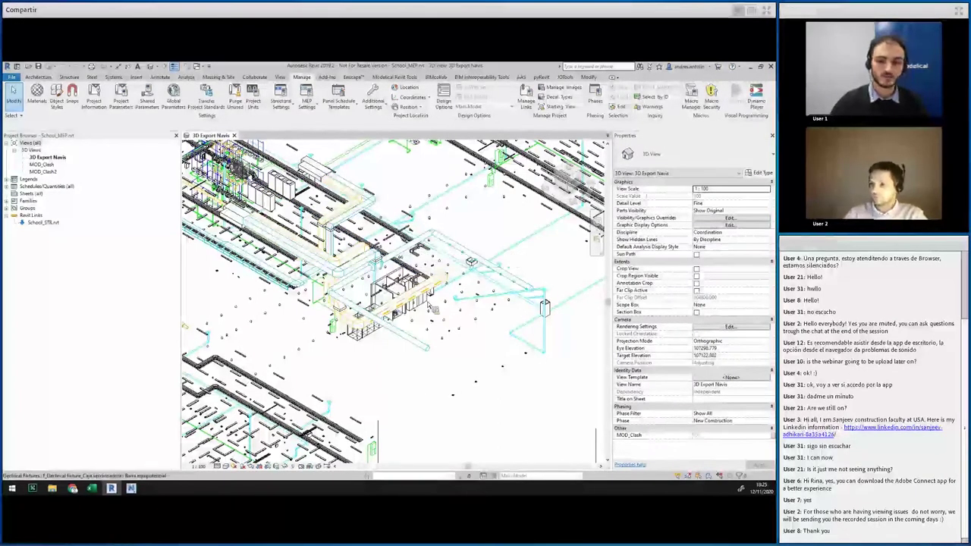
Step: Select a blue round duct to confirm MOD_Clash is unticked in Properties, then deselect it
{"action": "middle_click_drag", "start_coordinate": [485, 233], "coordinate": [470, 218]}
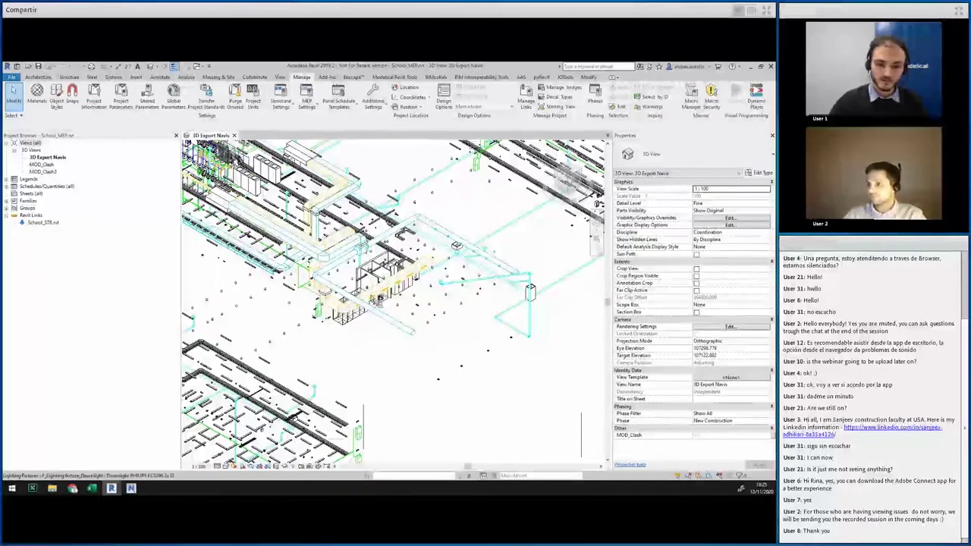
{"action": "left_click", "coordinate": [403, 333]}
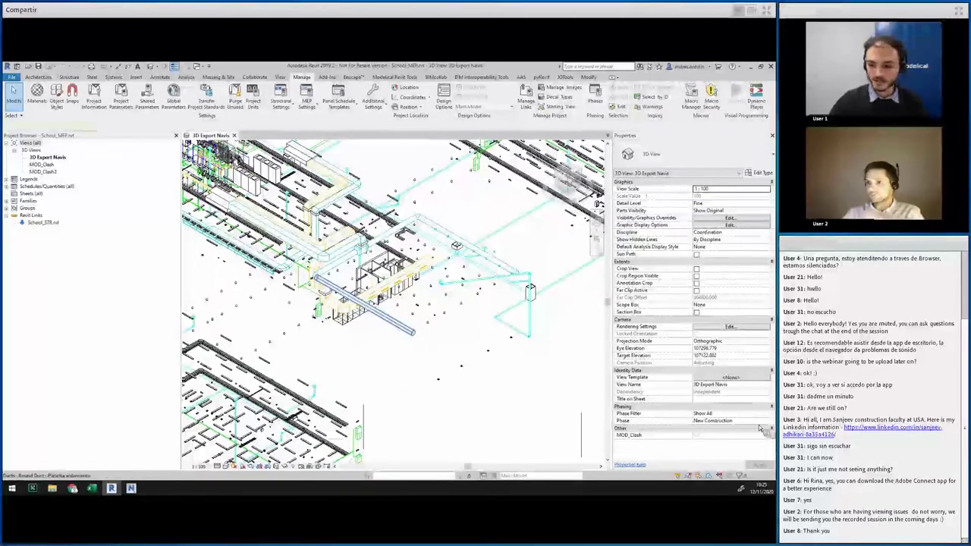
{"action": "scroll", "coordinate": [772, 297], "scroll_direction": "down", "scroll_amount": 3}
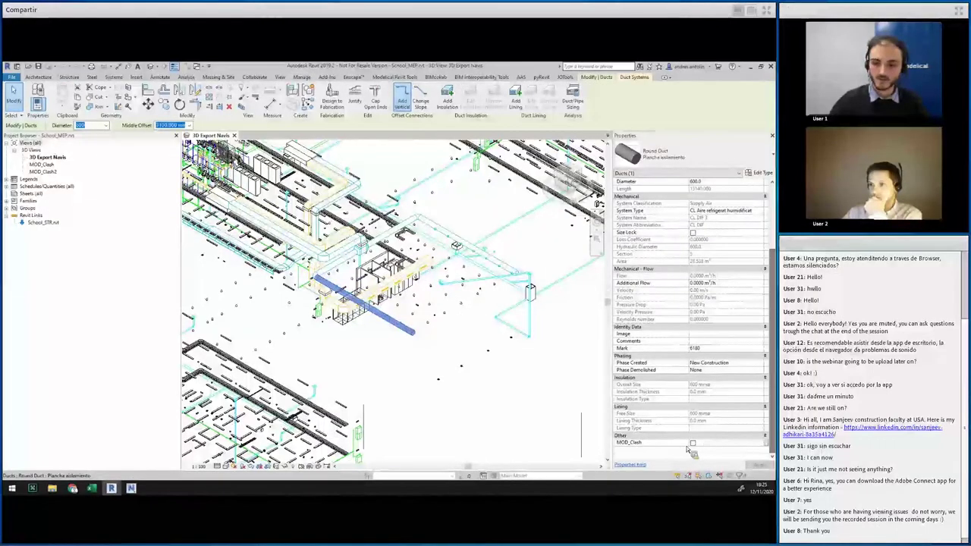
{"action": "left_click", "coordinate": [393, 373]}
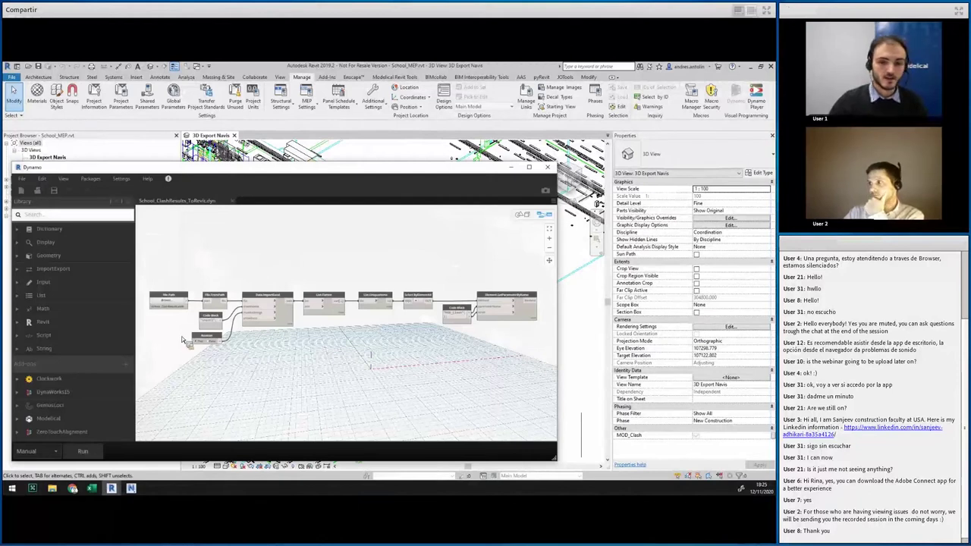
Step: Review the Select.ByElementId and SetParameterByName nodes, then run the graph to set MOD_Clash true
{"action": "scroll", "coordinate": [186, 328], "scroll_direction": "up", "scroll_amount": 5}
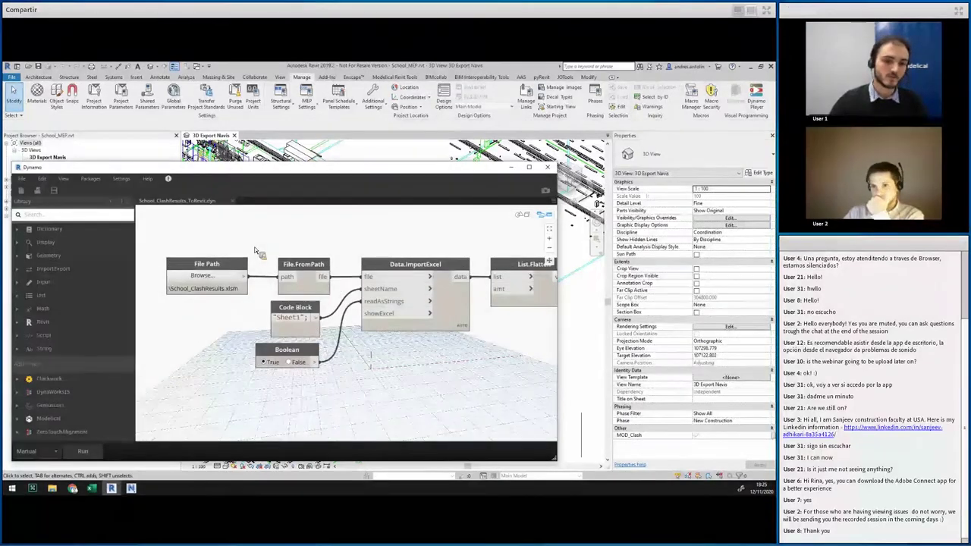
{"action": "middle_click_drag", "start_coordinate": [257, 231], "coordinate": [257, 216]}
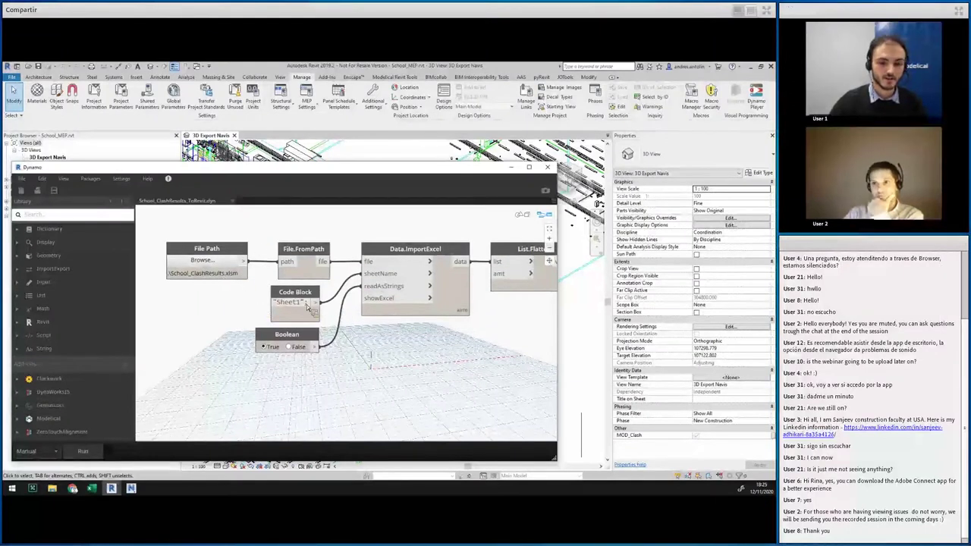
{"action": "middle_click_drag", "start_coordinate": [401, 351], "coordinate": [341, 345]}
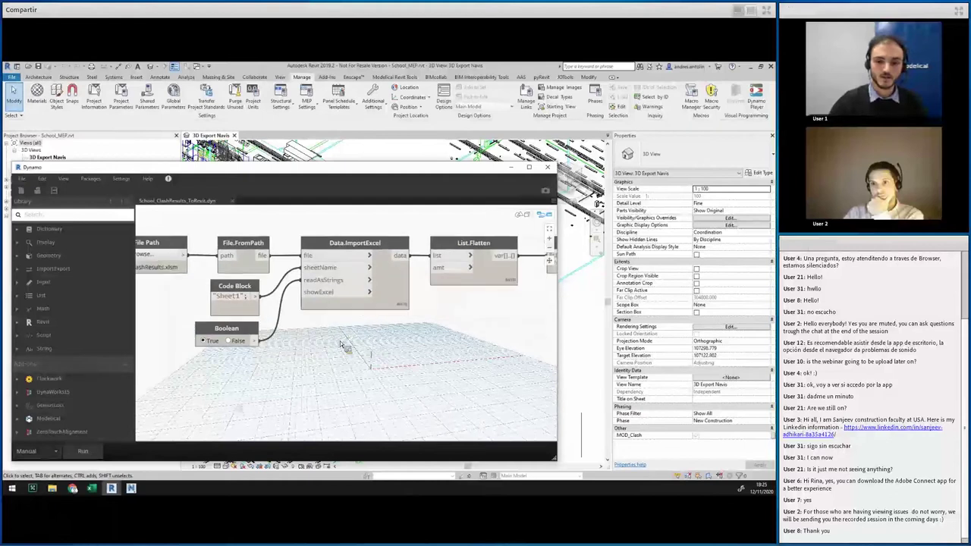
{"action": "middle_click_drag", "start_coordinate": [496, 308], "coordinate": [272, 309]}
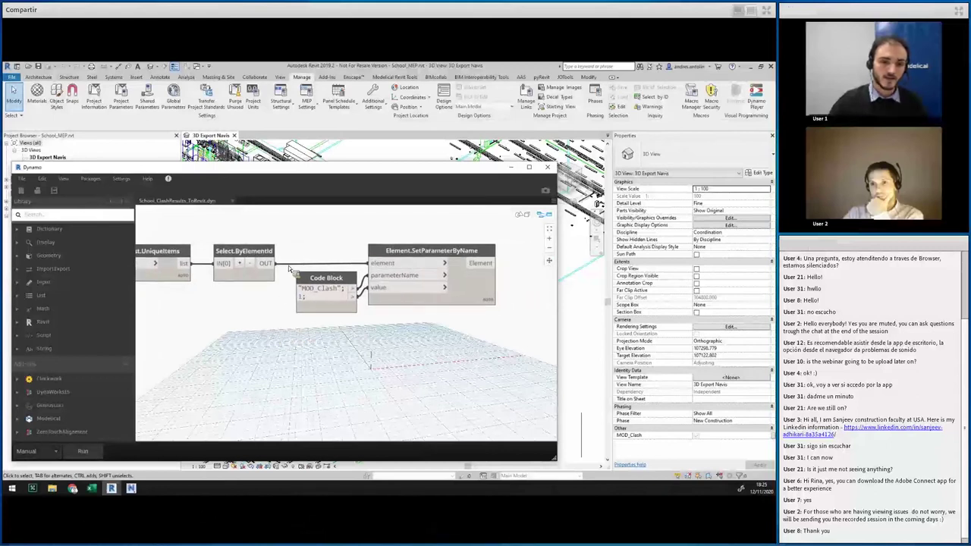
{"action": "mouse_move", "coordinate": [259, 259]}
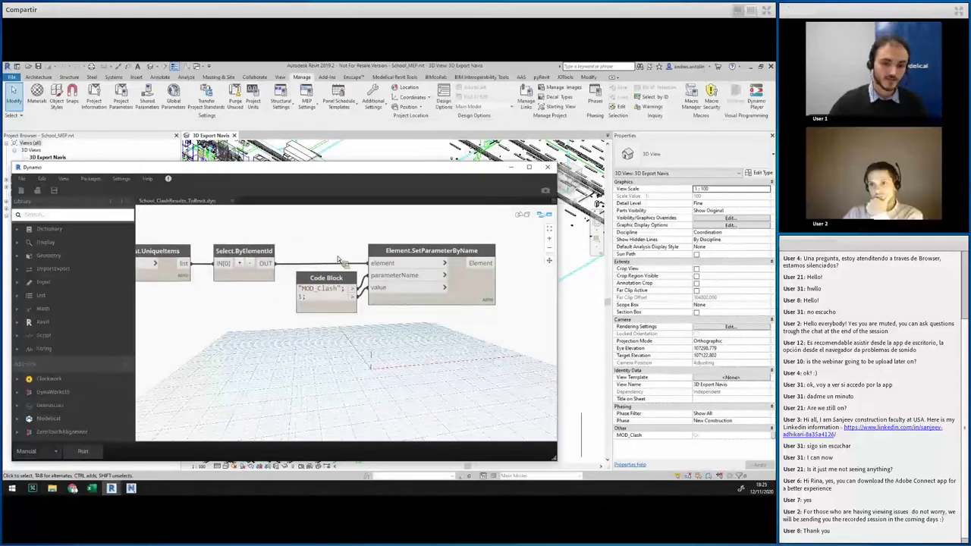
{"action": "mouse_move", "coordinate": [345, 293]}
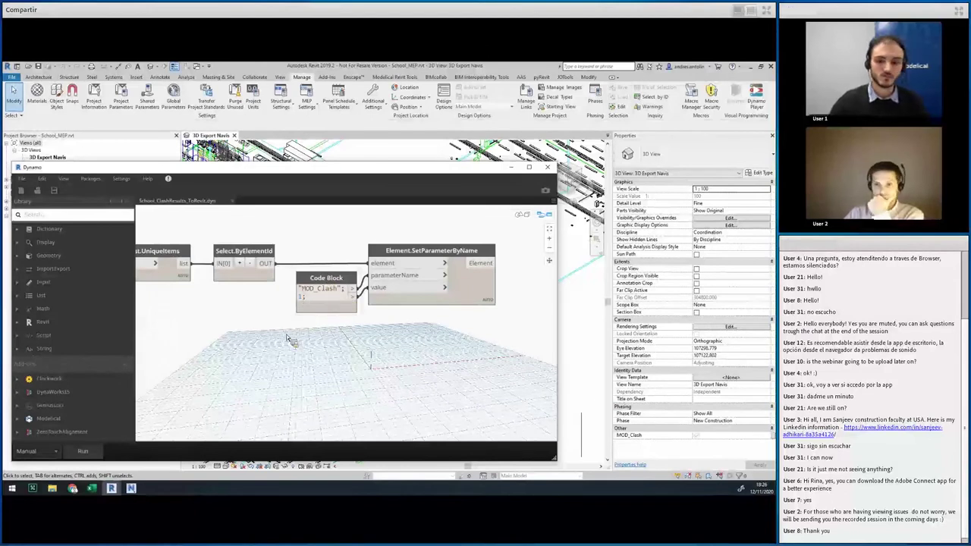
{"action": "left_click", "coordinate": [83, 451]}
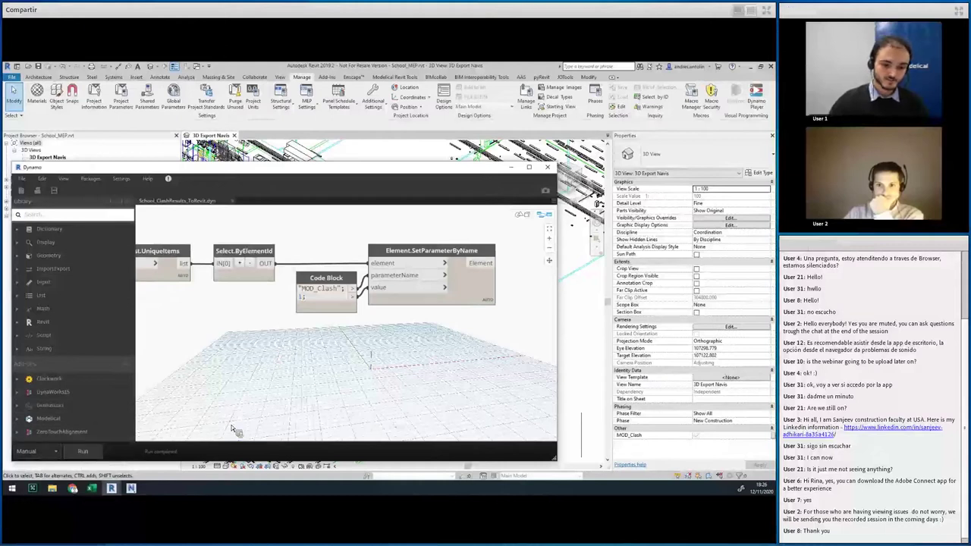
Step: Minimize Dynamo and select a clashing round duct to confirm MOD_Clash is now ticked
{"action": "left_click", "coordinate": [512, 169]}
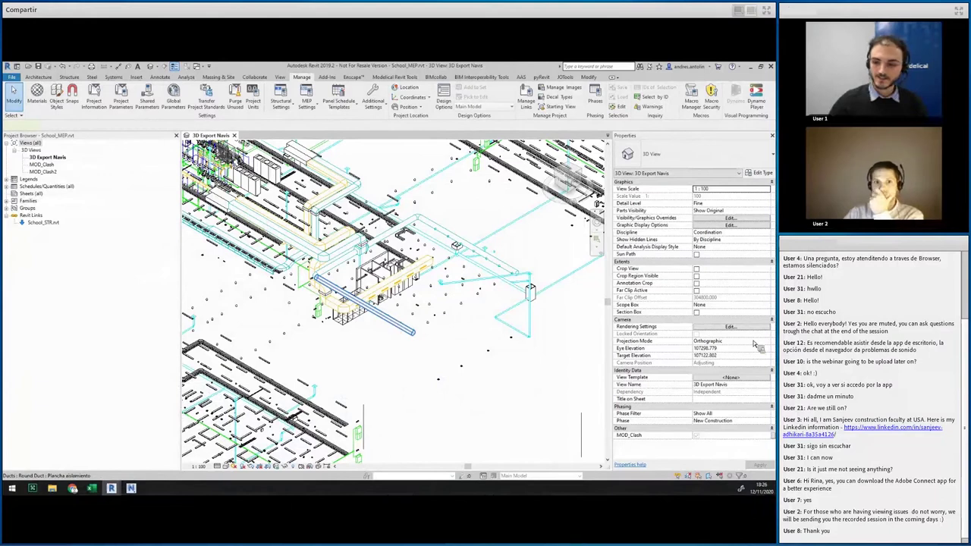
{"action": "left_click", "coordinate": [392, 326]}
{"action": "scroll", "coordinate": [689, 447], "scroll_direction": "down", "scroll_amount": 3}
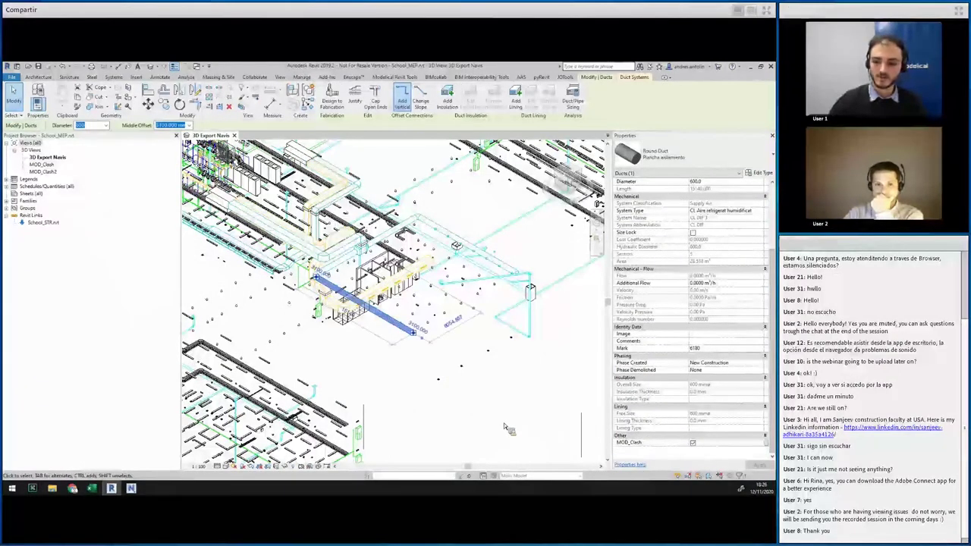
{"action": "left_click", "coordinate": [457, 379]}
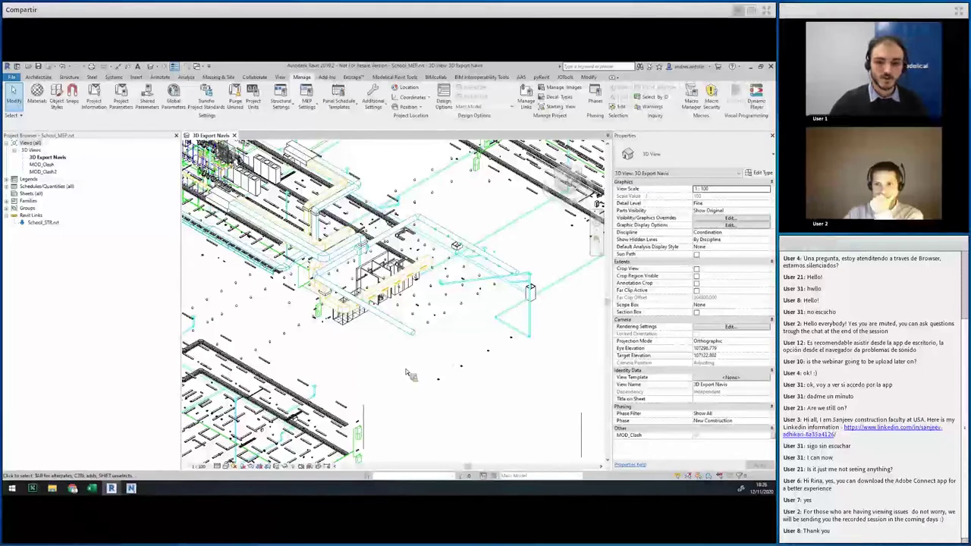
Step: Open the MOD_Clash 3D view and check the linked structural model by selecting it
{"action": "double_click", "coordinate": [42, 165]}
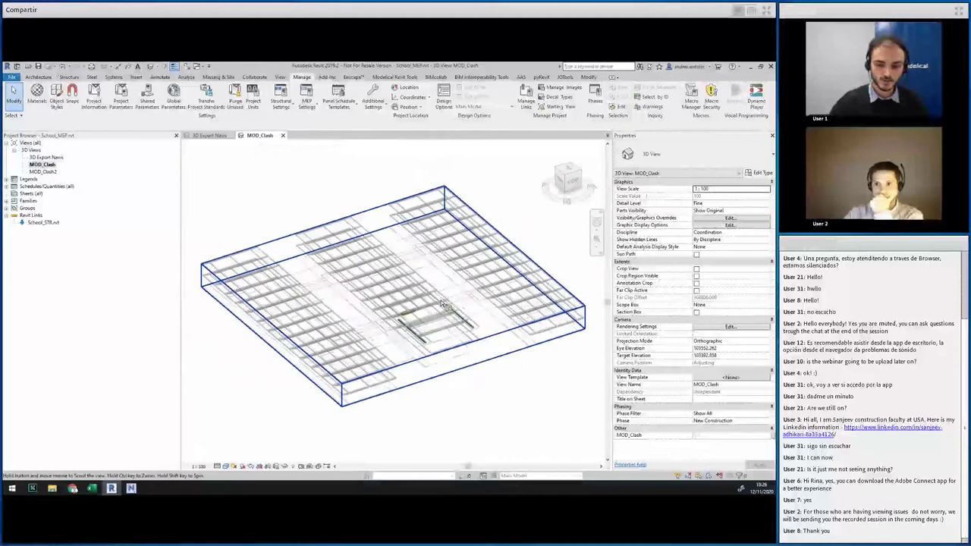
{"action": "middle_click_drag", "start_coordinate": [444, 304], "coordinate": [442, 282]}
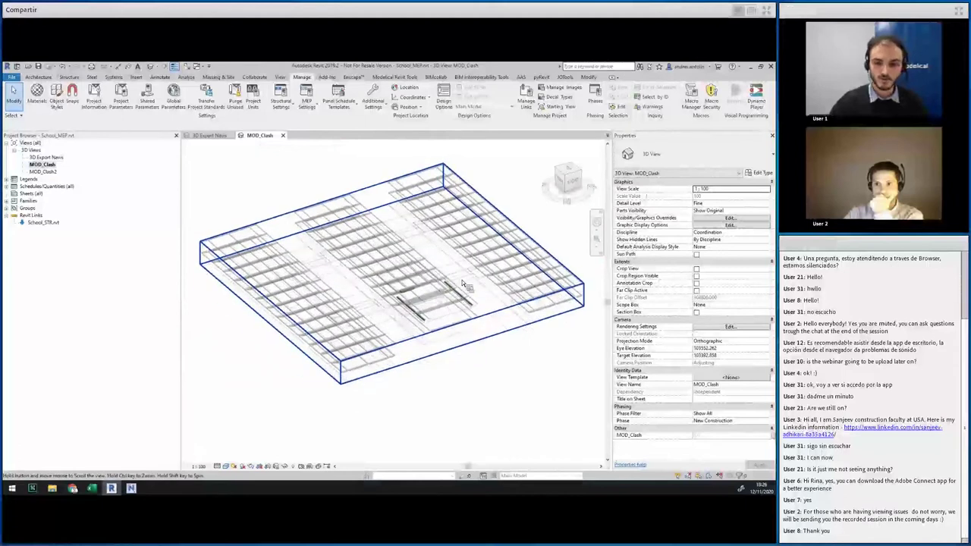
{"action": "left_click", "coordinate": [530, 251]}
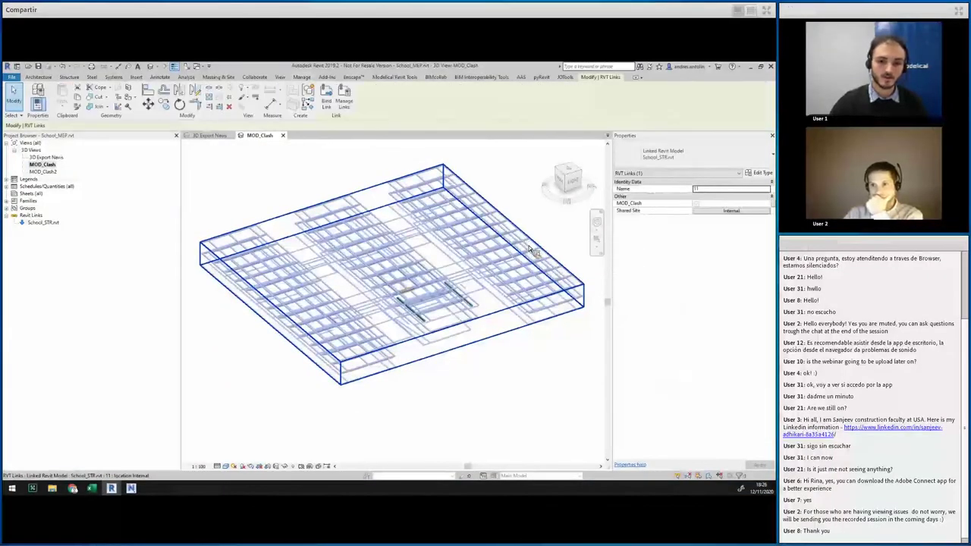
{"action": "left_click", "coordinate": [502, 172]}
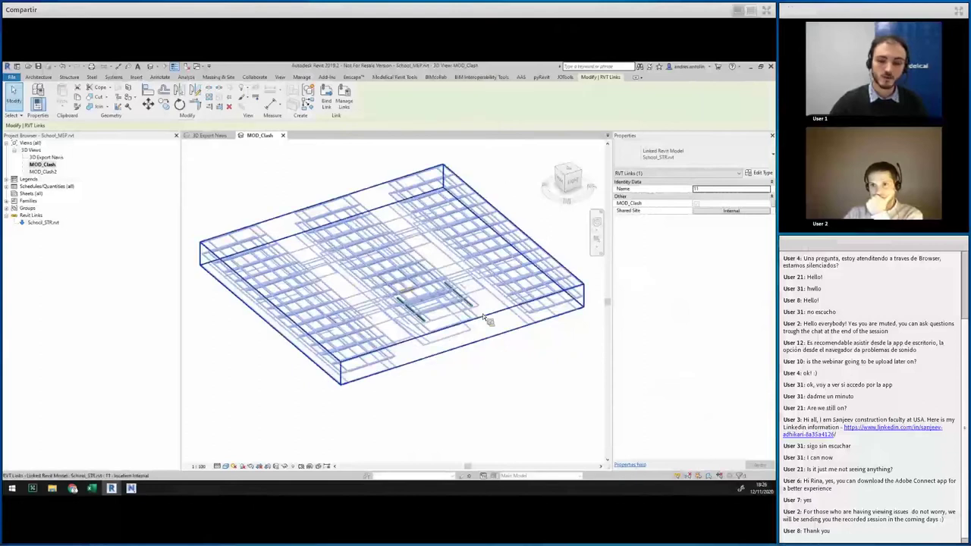
{"action": "scroll", "coordinate": [458, 309], "scroll_direction": "up", "scroll_amount": 2}
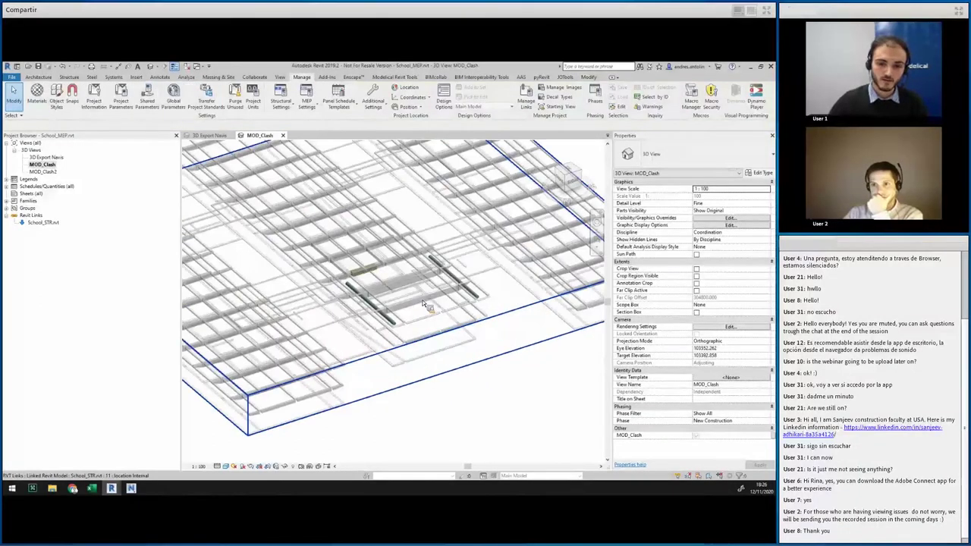
{"action": "scroll", "coordinate": [424, 303], "scroll_direction": "up", "scroll_amount": 2}
{"action": "scroll", "coordinate": [425, 292], "scroll_direction": "down", "scroll_amount": 2}
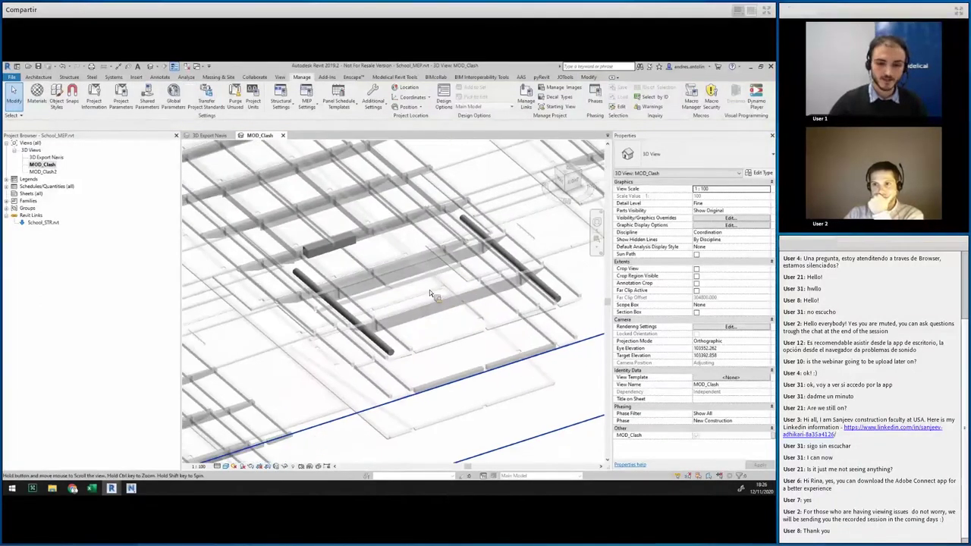
Step: Check the view filters in Visibility/Graphics Overrides via VV
{"action": "key", "text": "v"}
{"action": "key", "text": "v"}
{"action": "left_click", "coordinate": [247, 151]}
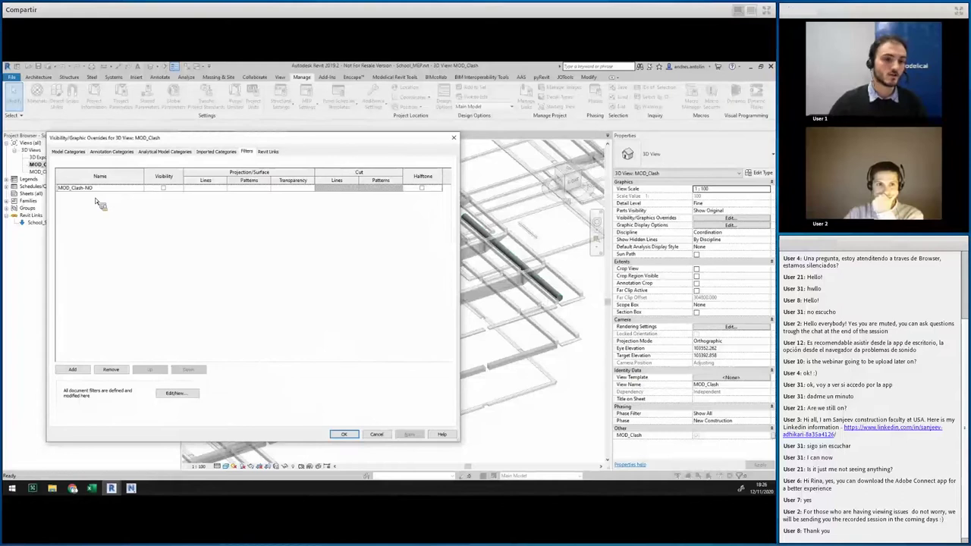
{"action": "left_click", "coordinate": [454, 145]}
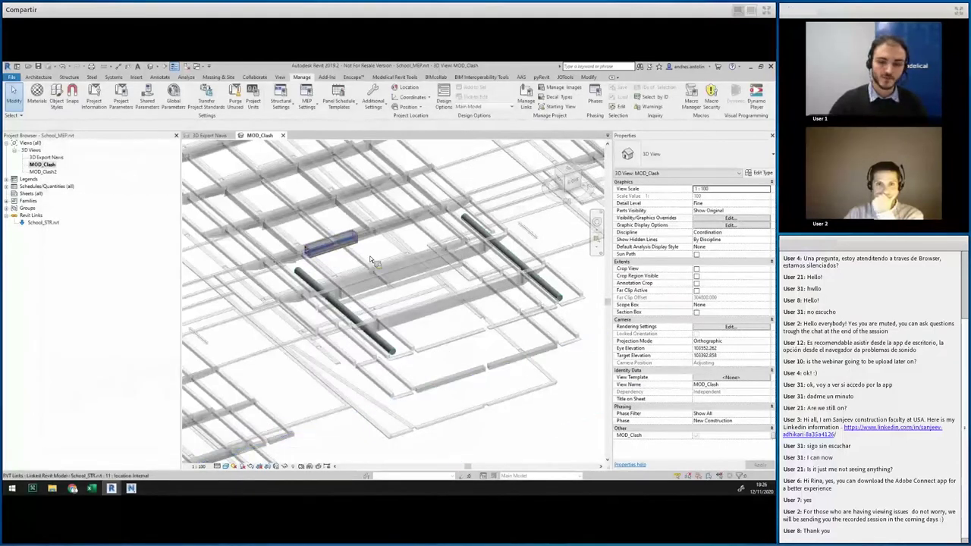
Step: Inspect the clashing round duct from the right side, then orbit back to a tilted overhead view
{"action": "left_click", "coordinate": [345, 311]}
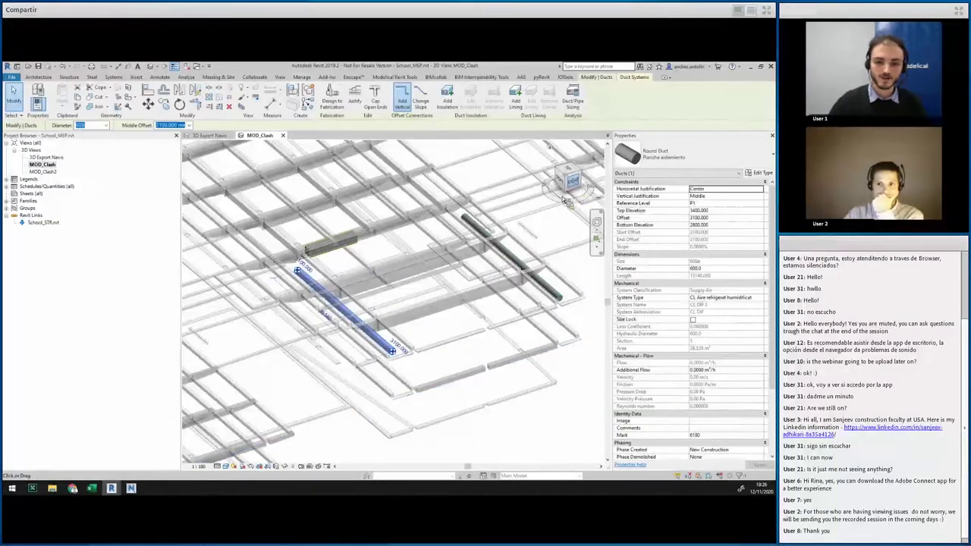
{"action": "left_click", "coordinate": [574, 183]}
{"action": "scroll", "coordinate": [398, 309], "scroll_direction": "up", "scroll_amount": 4}
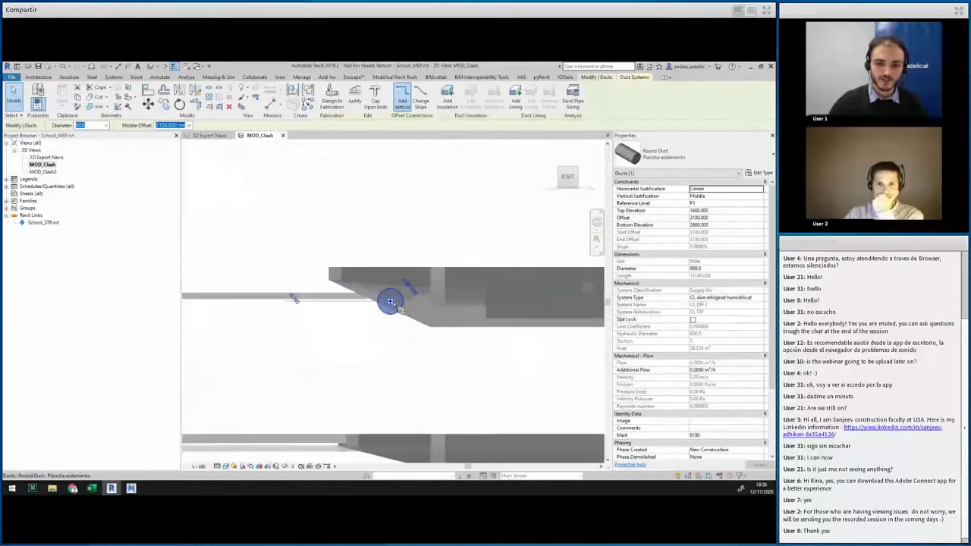
{"action": "left_click", "coordinate": [415, 395]}
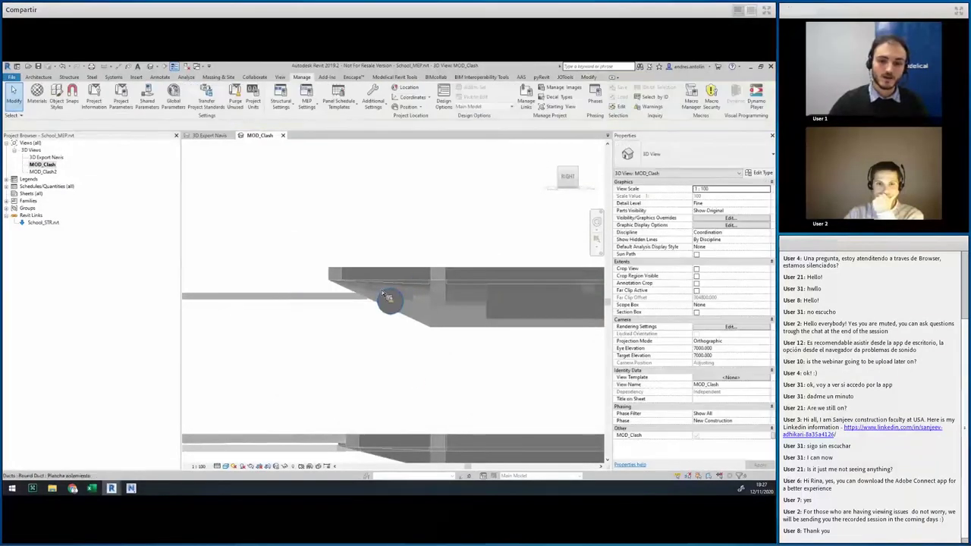
{"action": "scroll", "coordinate": [362, 283], "scroll_direction": "down", "scroll_amount": 5}
{"action": "middle_click_drag", "start_coordinate": [362, 283], "coordinate": [309, 294], "text": "shift"}
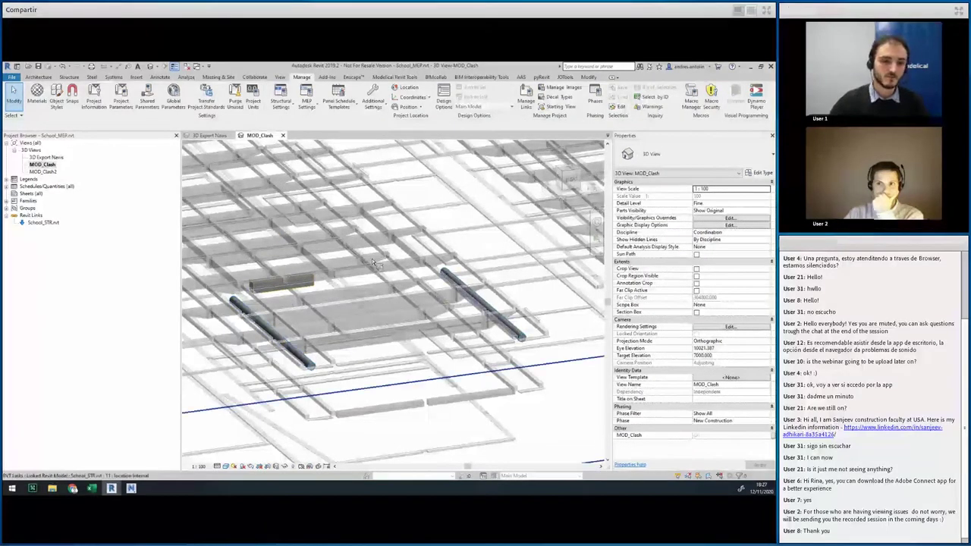
Step: Open the MOD_Clash2 3D view and review its filters in Visibility/Graphics Overrides
{"action": "double_click", "coordinate": [43, 171]}
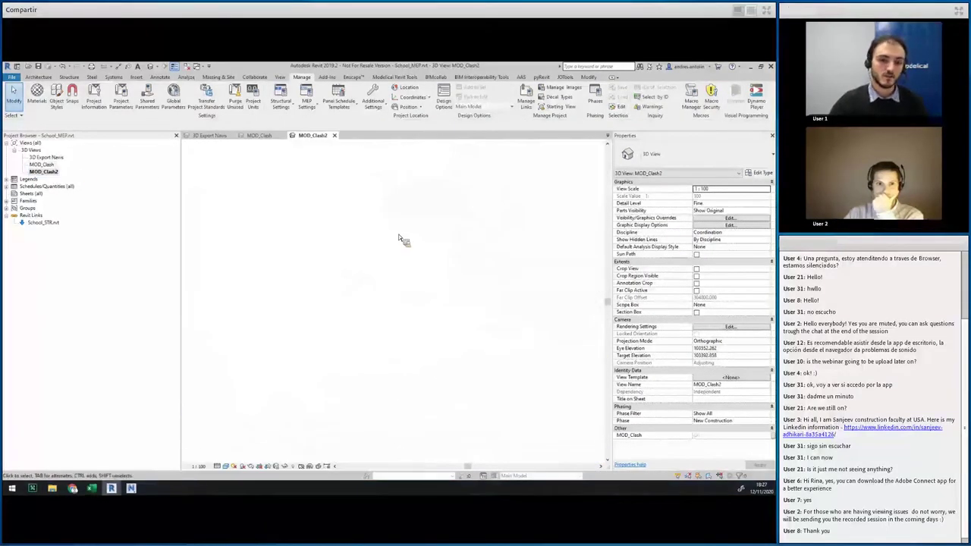
{"action": "scroll", "coordinate": [424, 307], "scroll_direction": "up", "scroll_amount": 5}
{"action": "middle_click_drag", "start_coordinate": [420, 297], "coordinate": [359, 269]}
{"action": "scroll", "coordinate": [347, 260], "scroll_direction": "up", "scroll_amount": 3}
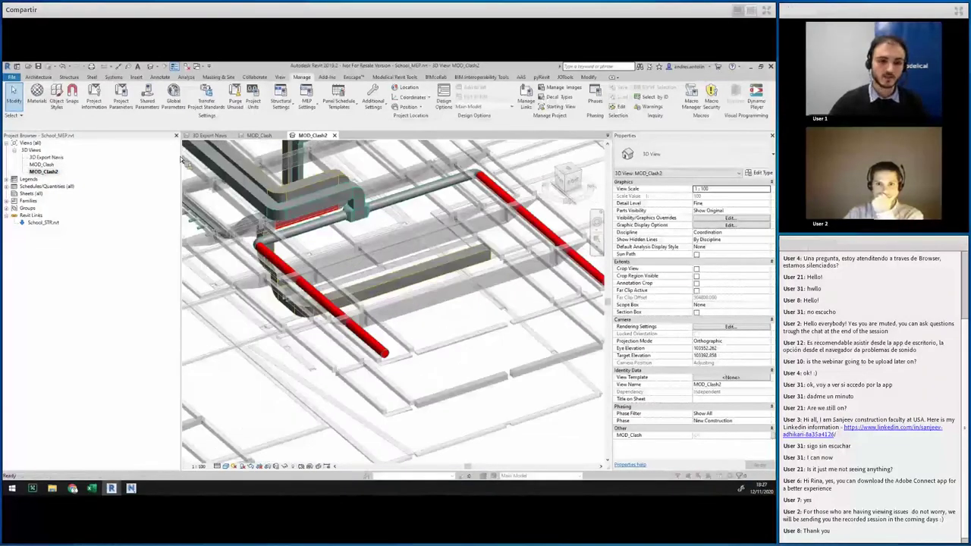
{"action": "key", "text": "v"}
{"action": "key", "text": "v"}
{"action": "left_click", "coordinate": [247, 152]}
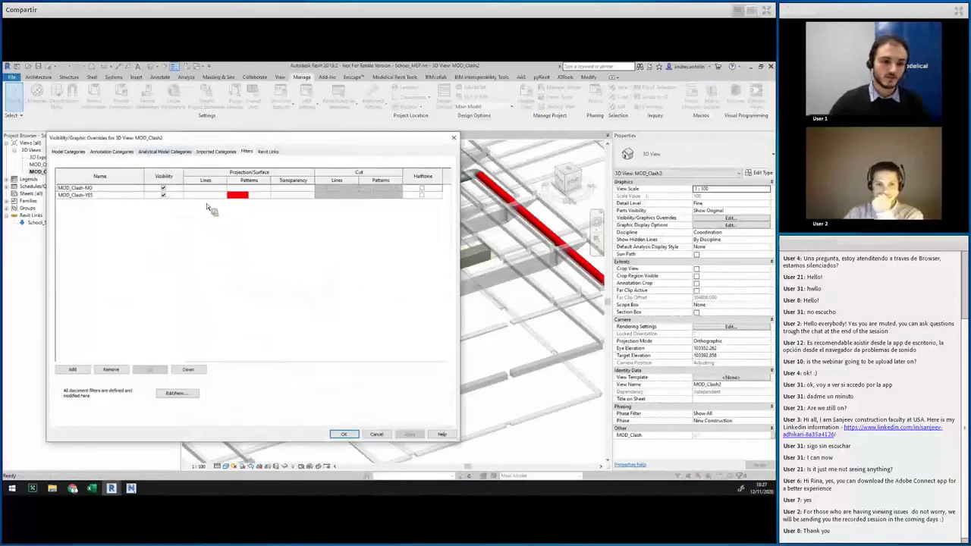
{"action": "left_click", "coordinate": [165, 195]}
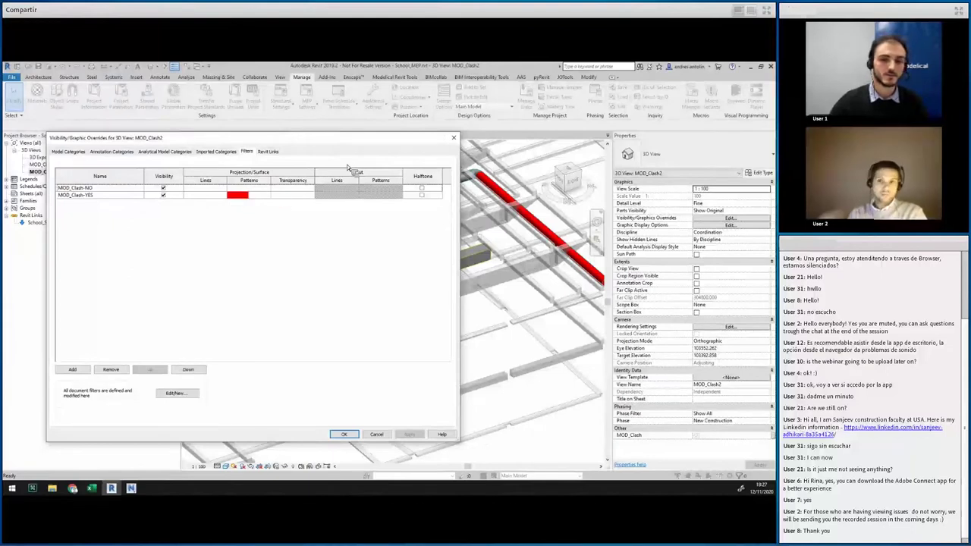
{"action": "left_click", "coordinate": [452, 137]}
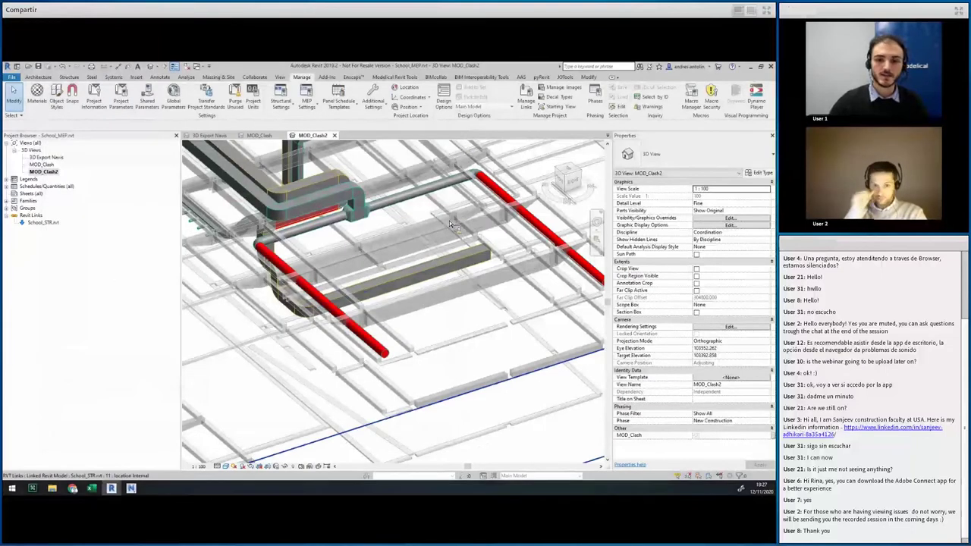
Step: In a side elevation, drag the left red clashing duct down from 3100 to 2540 mm offset
{"action": "middle_click_drag", "start_coordinate": [415, 328], "coordinate": [374, 303]}
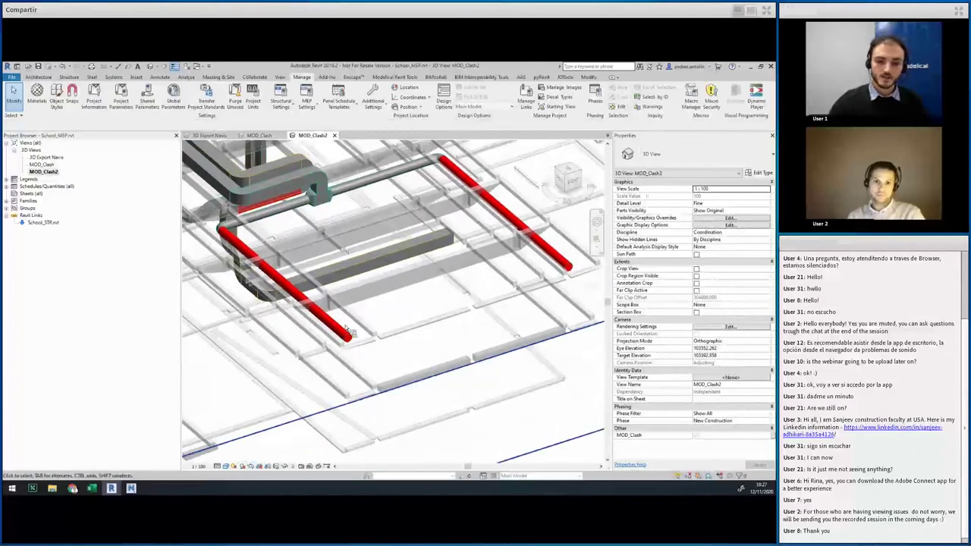
{"action": "left_click", "coordinate": [318, 311]}
{"action": "left_click_drag", "start_coordinate": [570, 184], "coordinate": [316, 286]}
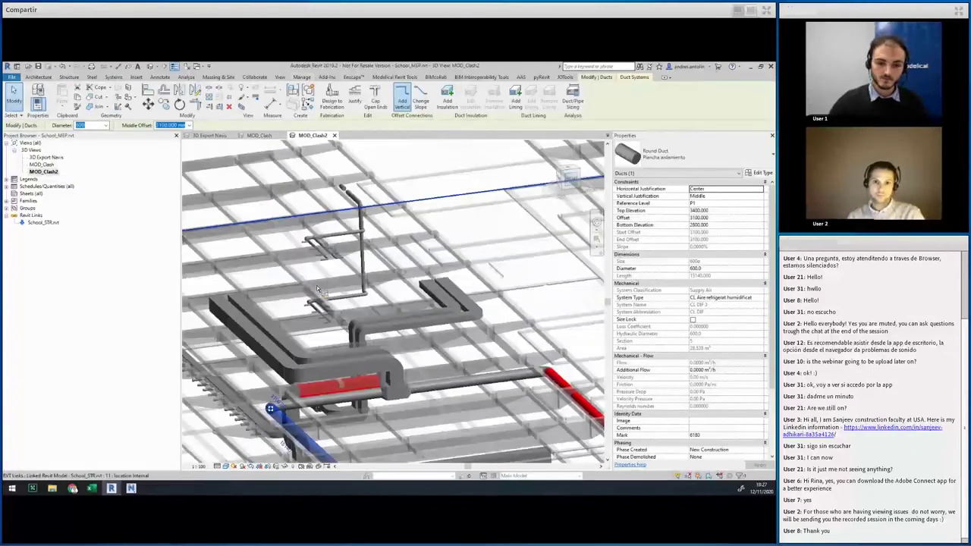
{"action": "left_click_drag", "start_coordinate": [407, 270], "coordinate": [397, 288]}
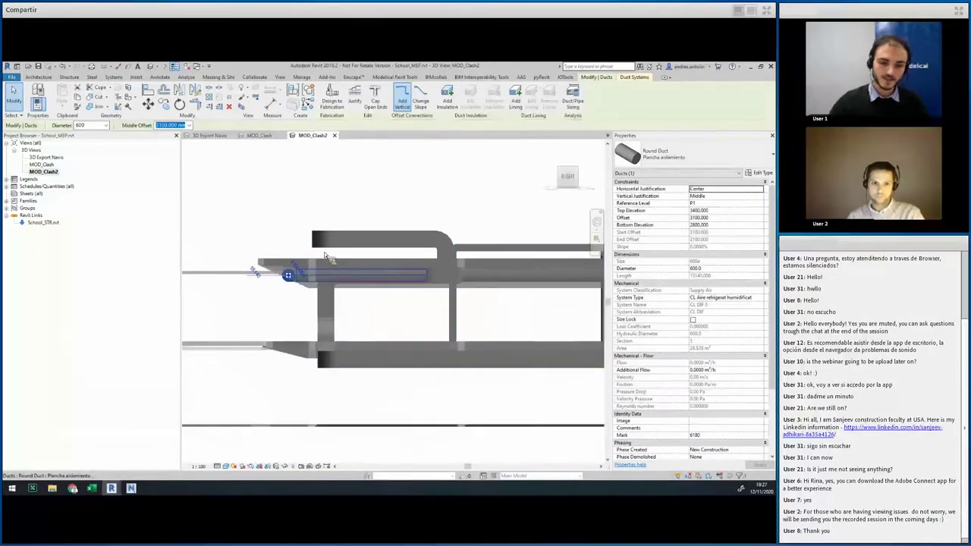
{"action": "middle_click_drag", "start_coordinate": [281, 297], "coordinate": [307, 280], "text": "shift"}
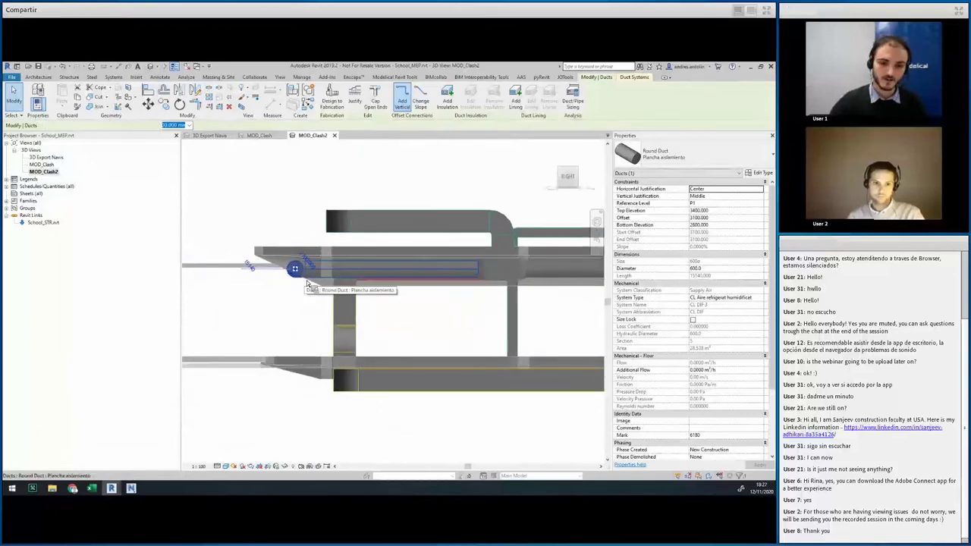
{"action": "left_click_drag", "start_coordinate": [307, 282], "coordinate": [307, 282]}
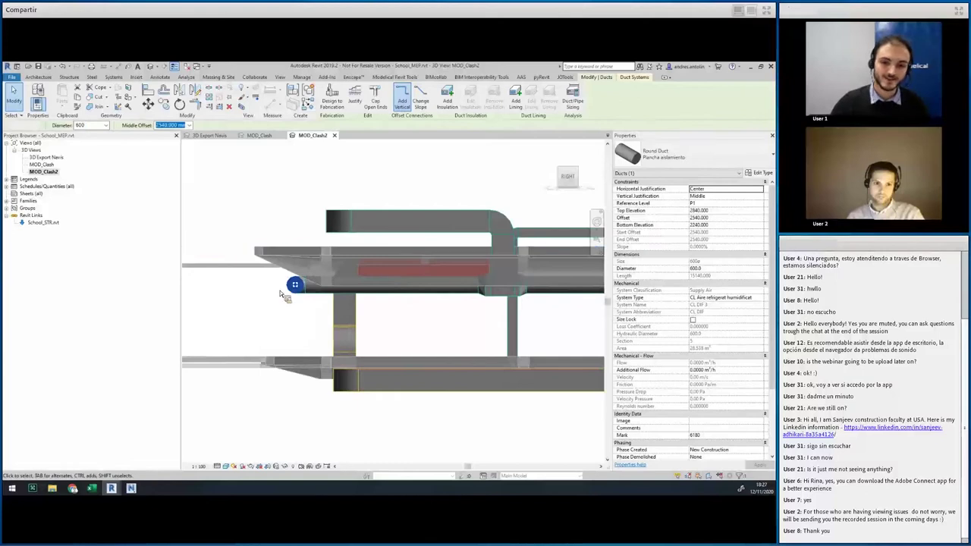
Step: Deselect the lowered duct and orbit to a tilted view to review it
{"action": "left_click", "coordinate": [311, 294]}
{"action": "scroll", "coordinate": [309, 292], "scroll_direction": "up", "scroll_amount": 2}
{"action": "mouse_move", "coordinate": [309, 292]}
{"action": "middle_mouse_down", "text": "shift"}
{"action": "mouse_move", "coordinate": [258, 184]}
{"action": "mouse_move", "coordinate": [298, 220]}
{"action": "mouse_move", "coordinate": [295, 282]}
{"action": "mouse_move", "coordinate": [307, 292]}
{"action": "middle_mouse_up", "text": "shift"}
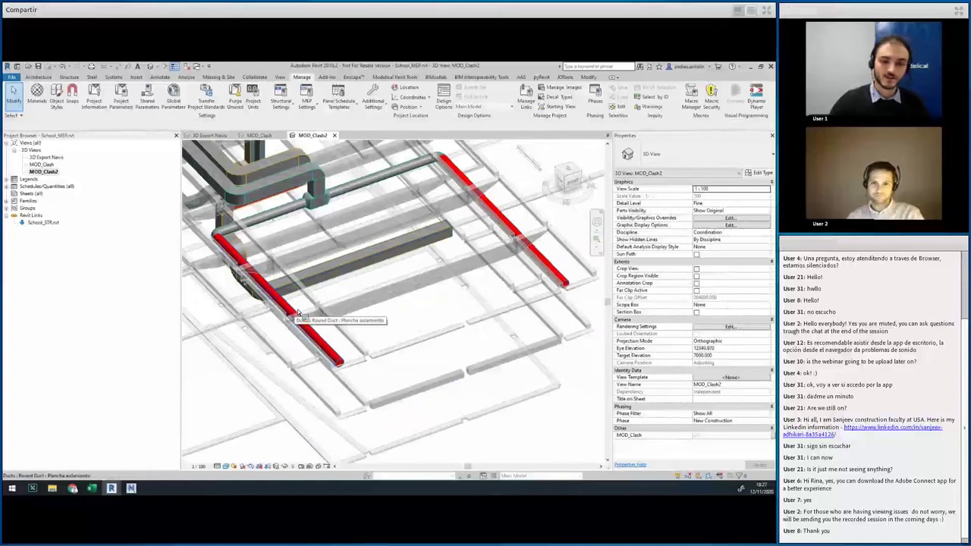
{"action": "middle_click_drag", "start_coordinate": [309, 230], "coordinate": [309, 234], "text": "shift"}
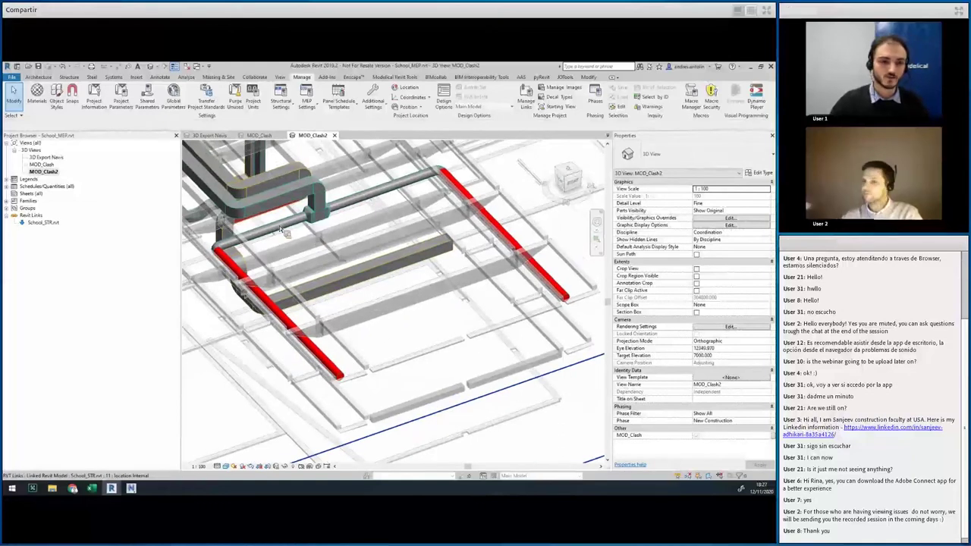
Step: Open the 3D Export Navis view and zoom to fit the whole model
{"action": "double_click", "coordinate": [47, 157]}
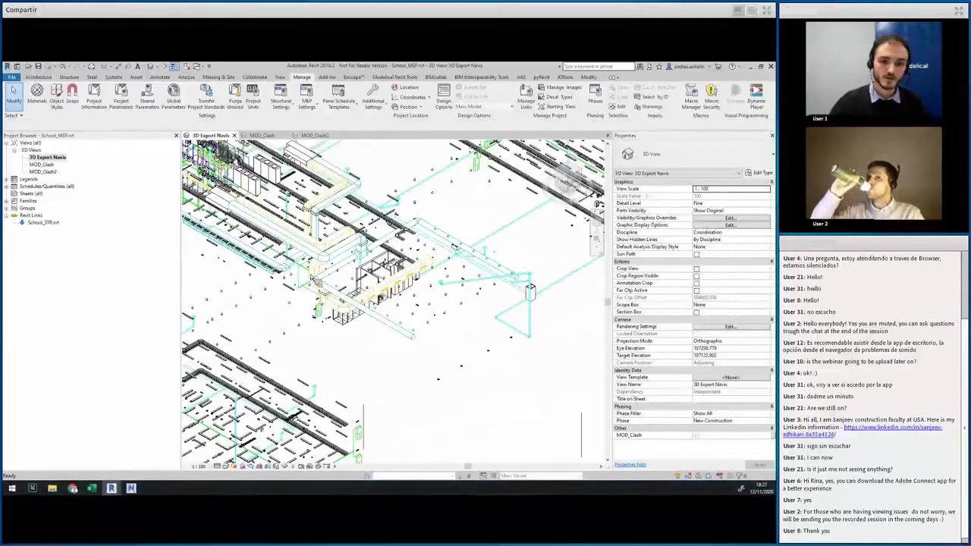
{"action": "key", "text": "z"}
{"action": "key", "text": "f"}
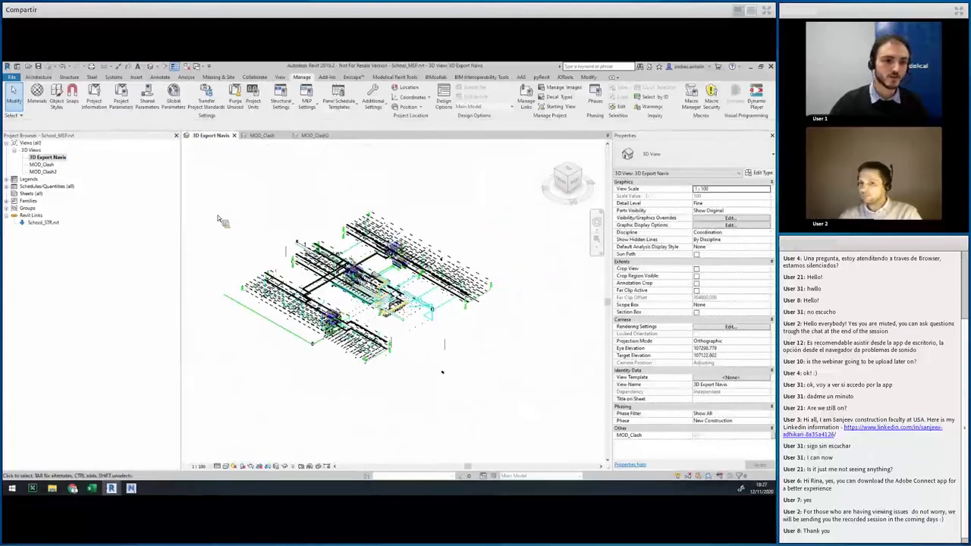
Step: Start the NWC export of the MEP model, then switch to Navisworks
{"action": "left_click", "coordinate": [12, 77]}
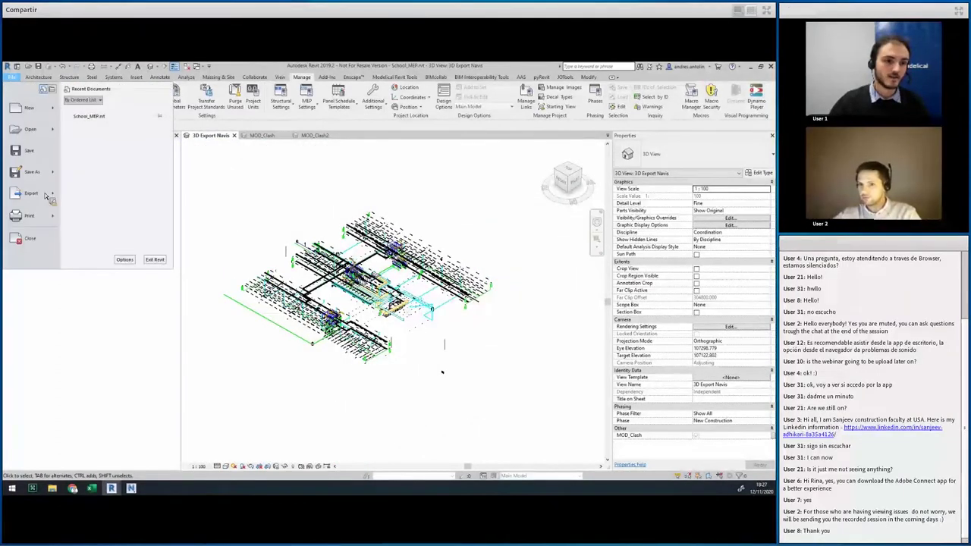
{"action": "key", "text": "Escape"}
{"action": "key", "text": "Escape"}
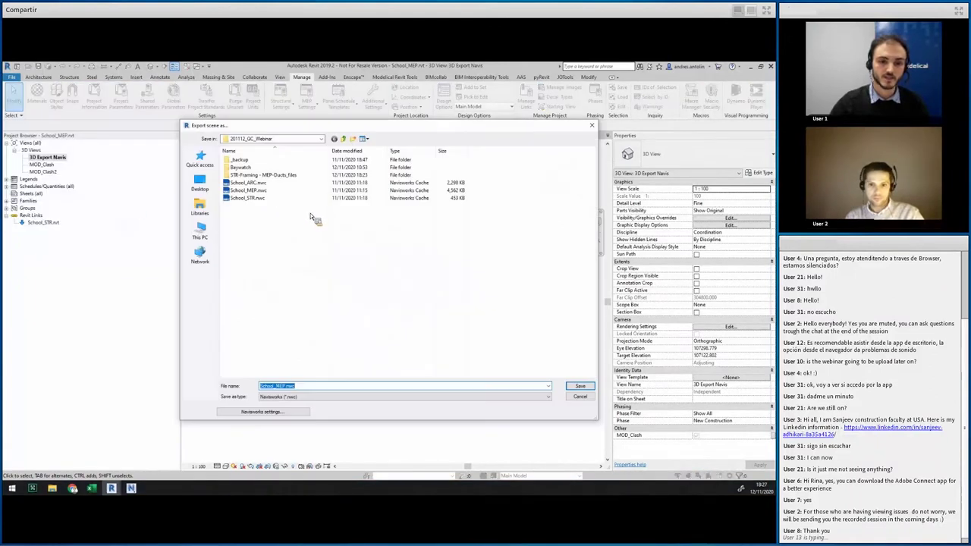
{"action": "left_click", "coordinate": [130, 487]}
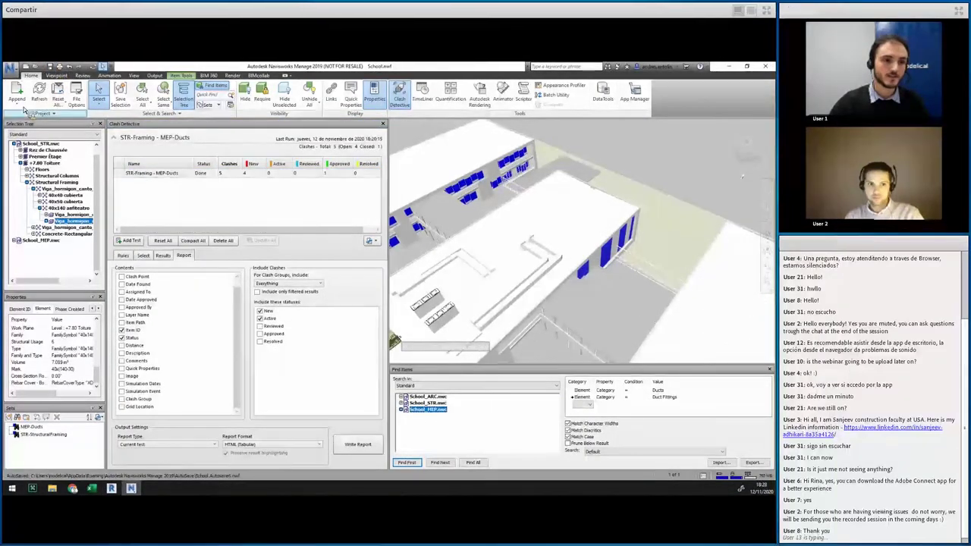
Step: Unload School.nwf with New so Navisworks is empty, then return to Revit's pending export
{"action": "left_click", "coordinate": [27, 68]}
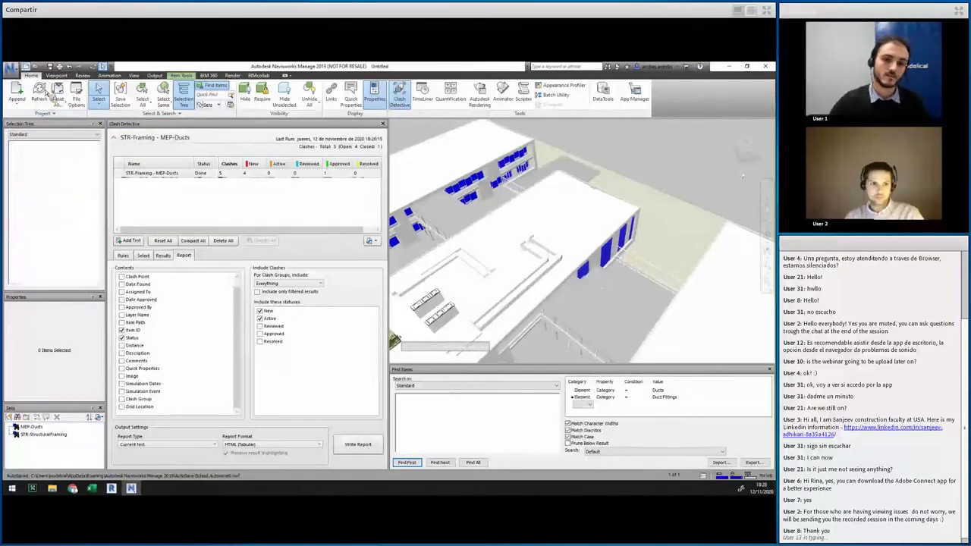
{"action": "left_click", "coordinate": [134, 491]}
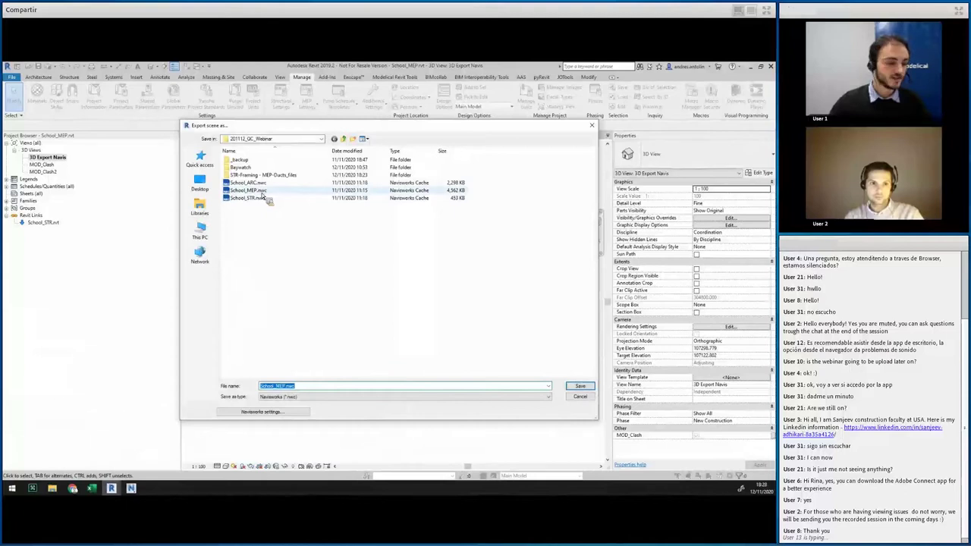
Step: Save School_MEP.nwc, replace the existing file, and dismiss the post-export warning
{"action": "left_click", "coordinate": [580, 386]}
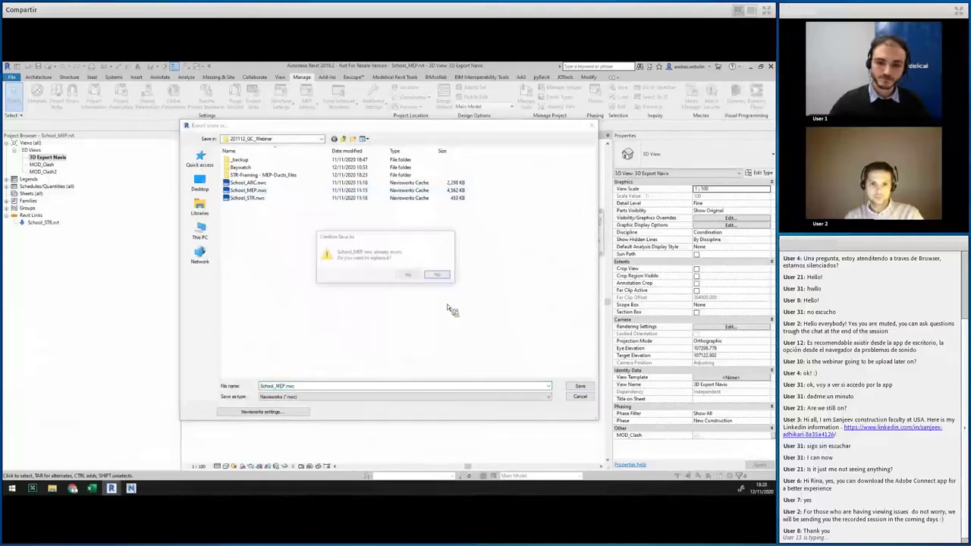
{"action": "left_click", "coordinate": [414, 280]}
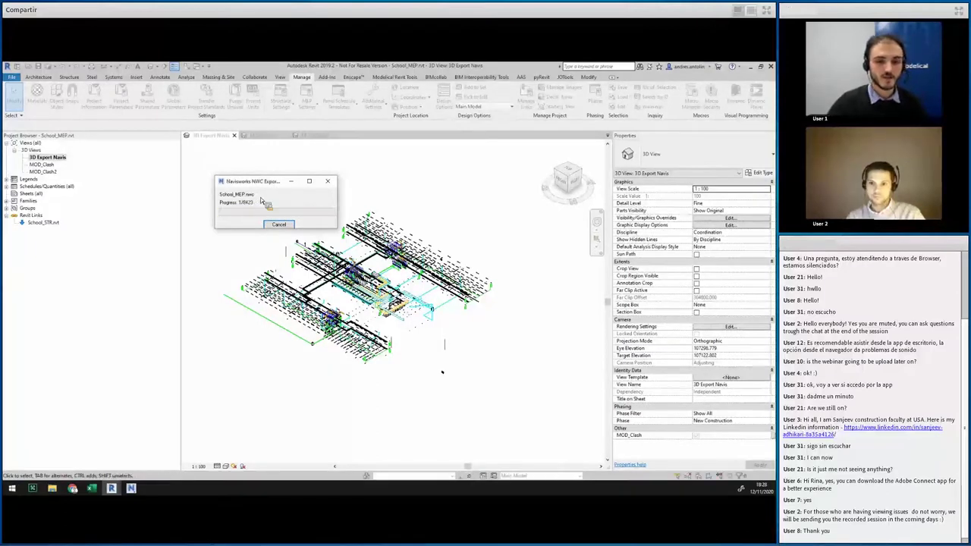
{"action": "left_click", "coordinate": [436, 288]}
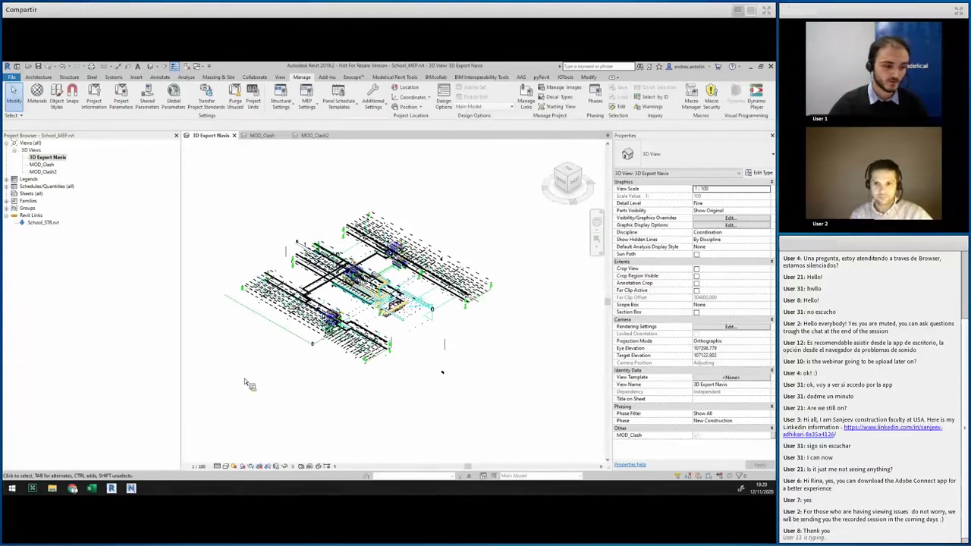
Step: Reopen School.nwf in Navisworks and rerun the STR-Framing - MEP-Ducts test with Update All
{"action": "left_click", "coordinate": [133, 490]}
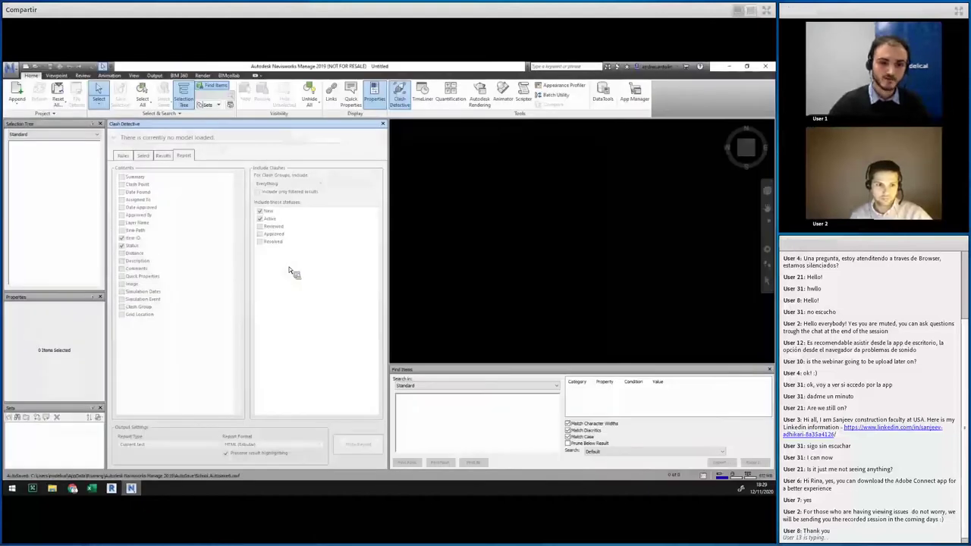
{"action": "left_click", "coordinate": [37, 68]}
{"action": "left_click", "coordinate": [339, 231]}
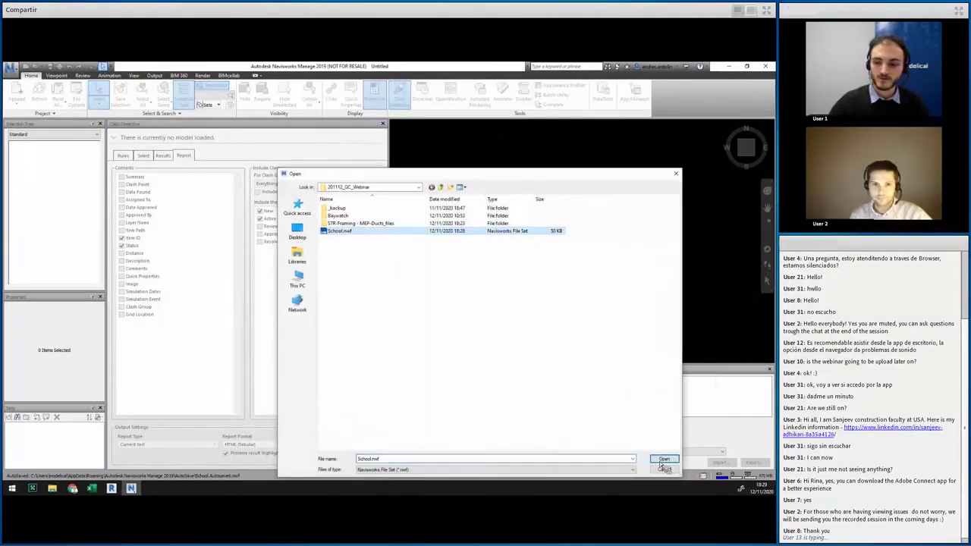
{"action": "left_click", "coordinate": [663, 460]}
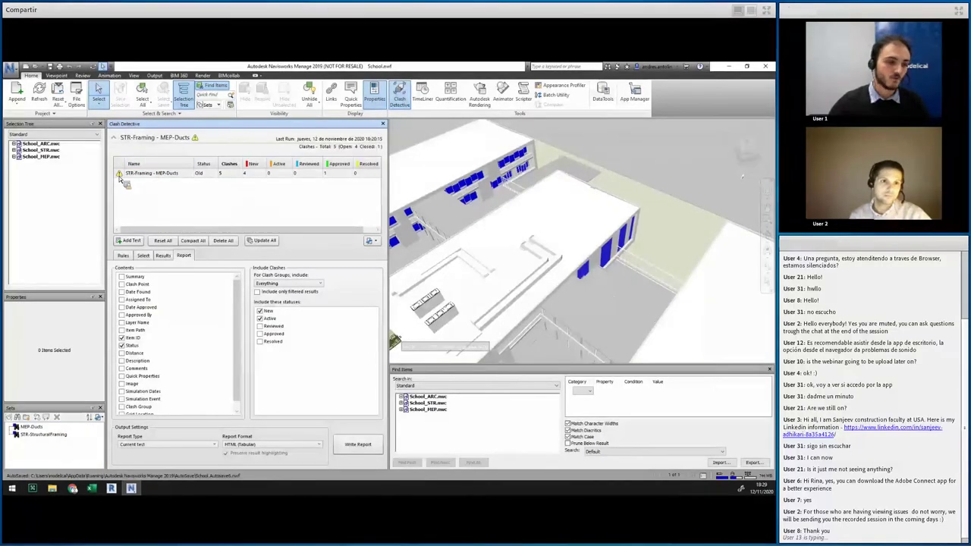
{"action": "mouse_move", "coordinate": [124, 180]}
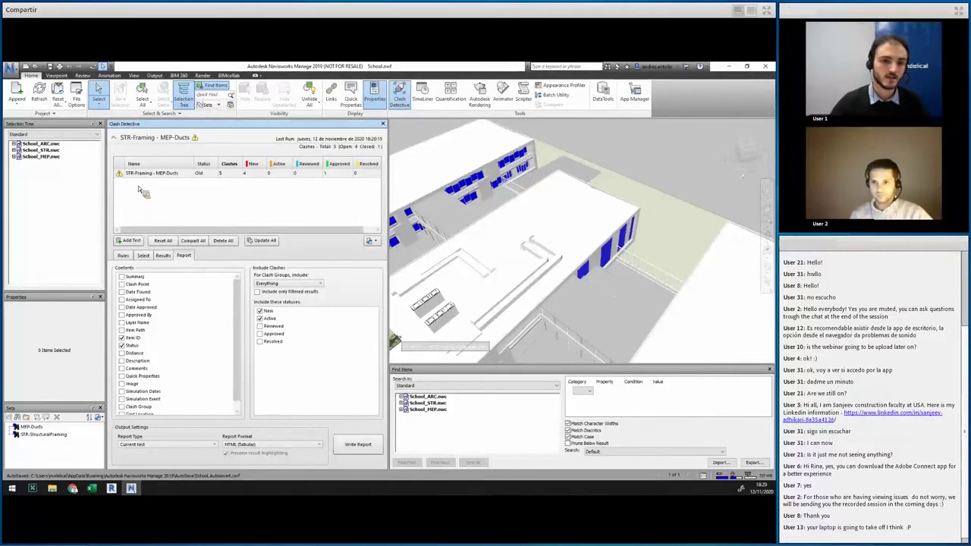
{"action": "left_click", "coordinate": [265, 241]}
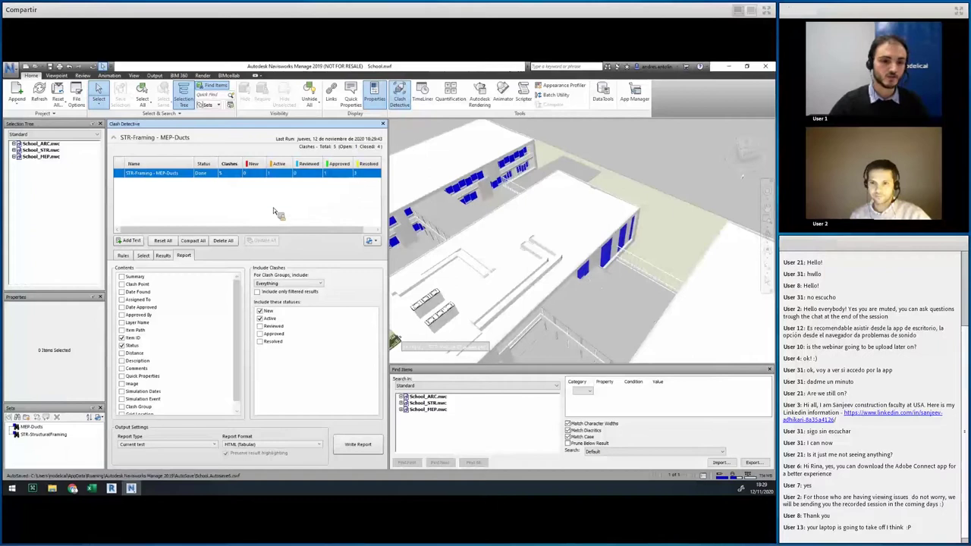
Step: In the Results tab, focus on the Beam 1 clash and expand its group
{"action": "left_click", "coordinate": [163, 255]}
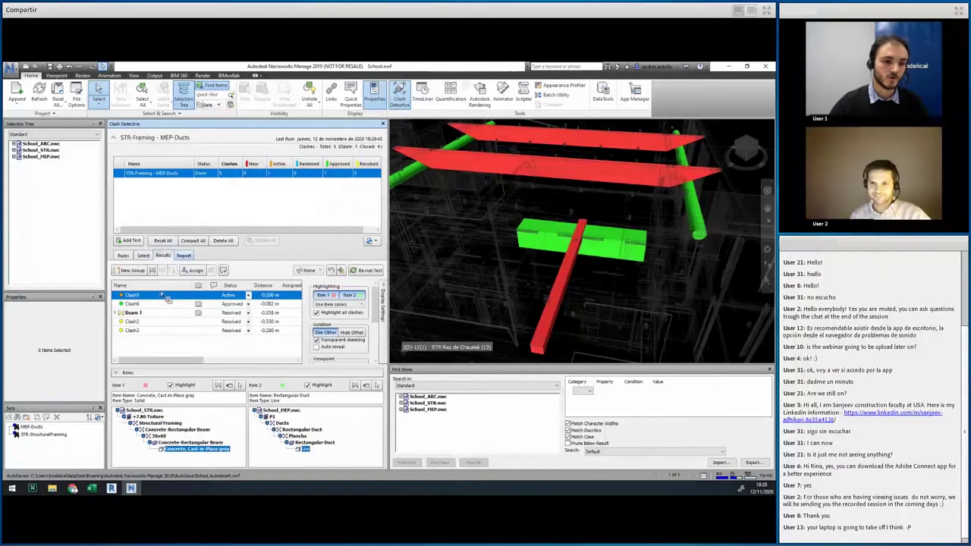
{"action": "left_click", "coordinate": [133, 312]}
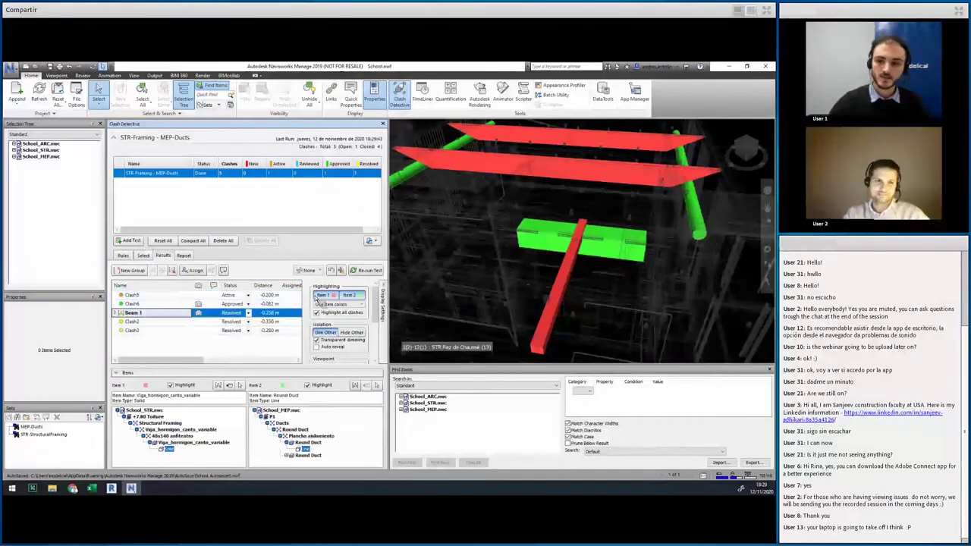
{"action": "scroll", "coordinate": [597, 251], "scroll_direction": "up", "scroll_amount": 1}
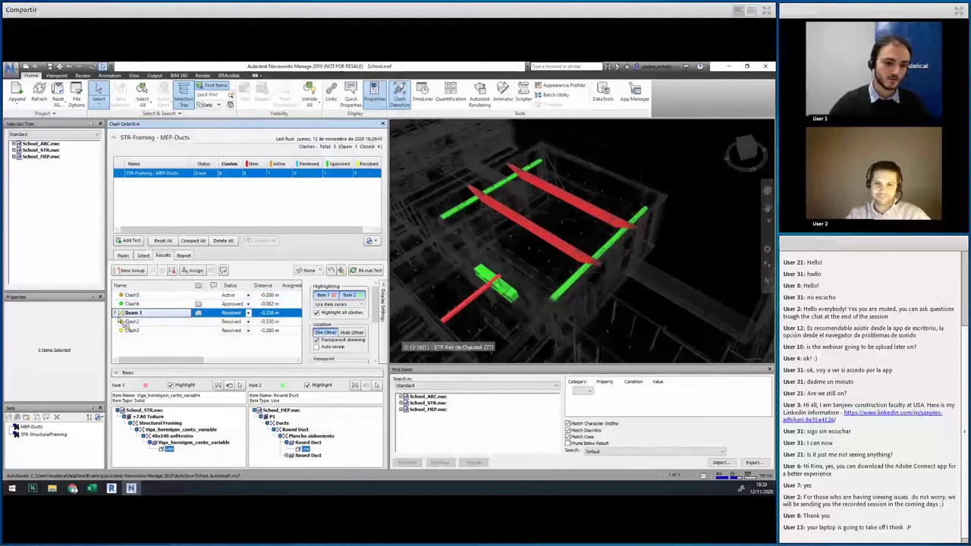
{"action": "double_click", "coordinate": [135, 314]}
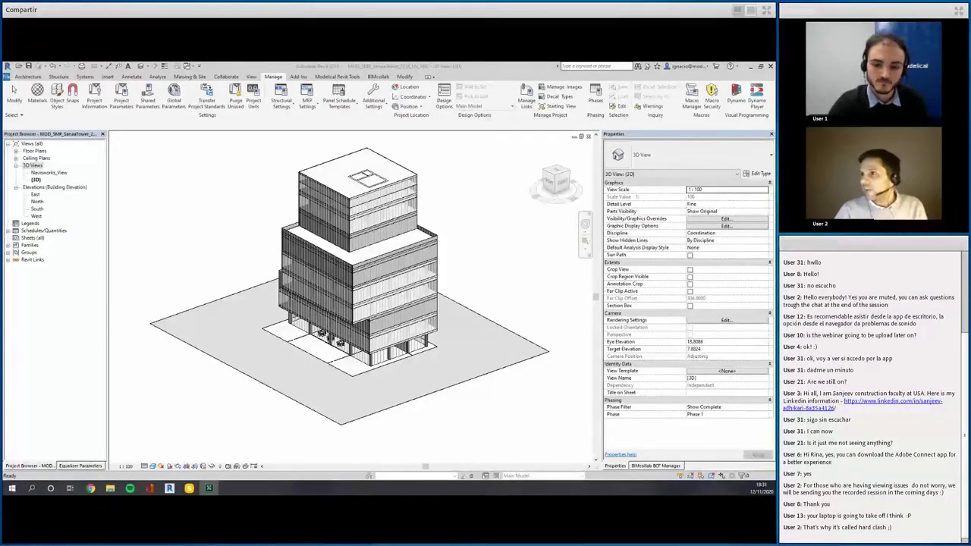
Step: Zoom out to show the whole tower and bring up the File menu's export commands
{"action": "key", "text": "Escape"}
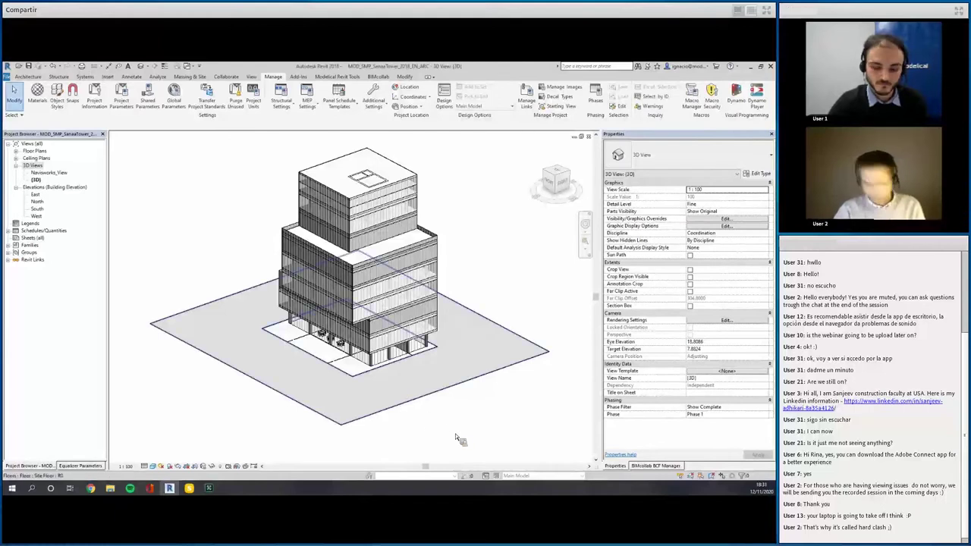
{"action": "scroll", "coordinate": [455, 431], "scroll_direction": "down", "scroll_amount": 2}
{"action": "middle_click_drag", "start_coordinate": [455, 432], "coordinate": [407, 436]}
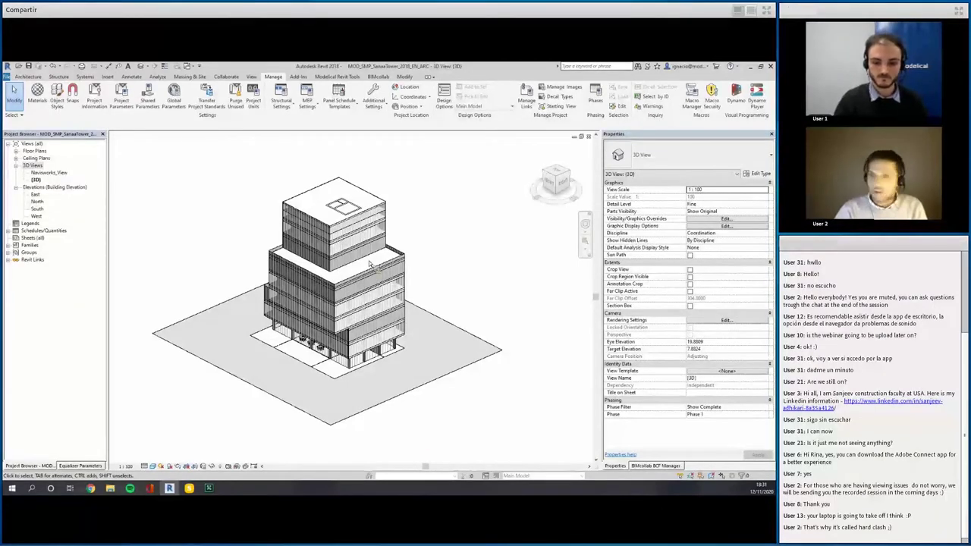
{"action": "left_click", "coordinate": [6, 77]}
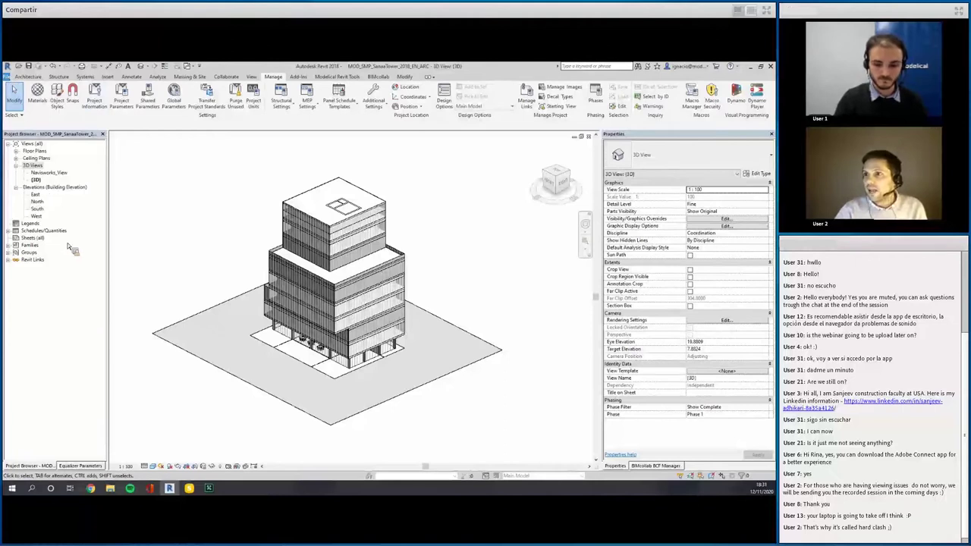
Step: Open the IFC class mapping options under Export > Options and close them unchanged
{"action": "mouse_move", "coordinate": [46, 194]}
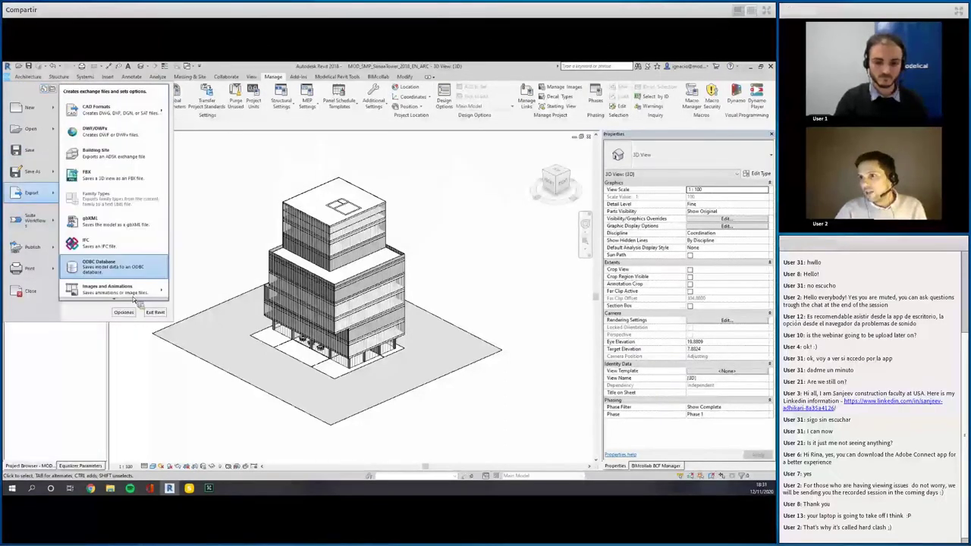
{"action": "scroll", "coordinate": [114, 289], "scroll_direction": "down", "scroll_amount": 1}
{"action": "left_click", "coordinate": [155, 311]}
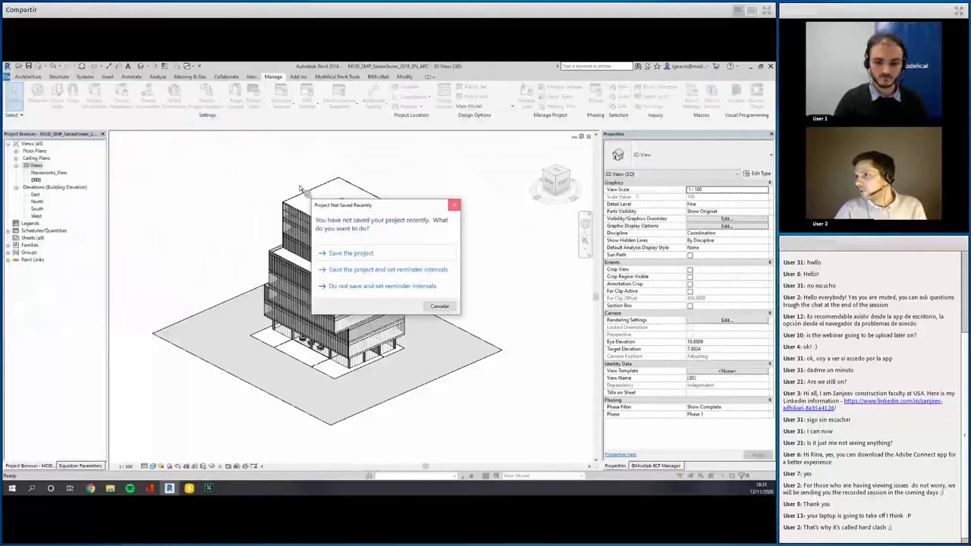
{"action": "left_click", "coordinate": [454, 204]}
{"action": "mouse_move", "coordinate": [451, 174]}
{"action": "left_mouse_down"}
{"action": "mouse_move", "coordinate": [387, 150]}
{"action": "mouse_move", "coordinate": [417, 312]}
{"action": "mouse_move", "coordinate": [428, 194]}
{"action": "mouse_move", "coordinate": [460, 159]}
{"action": "left_mouse_up"}
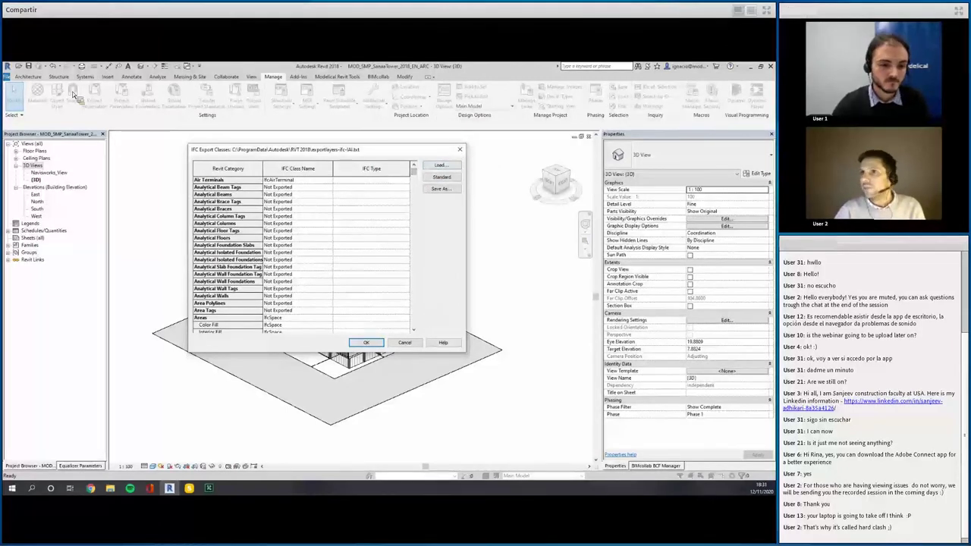
{"action": "left_click", "coordinate": [459, 149]}
Step: Start the IFC export of the tower project from File > Export > IFC
{"action": "left_click", "coordinate": [8, 77]}
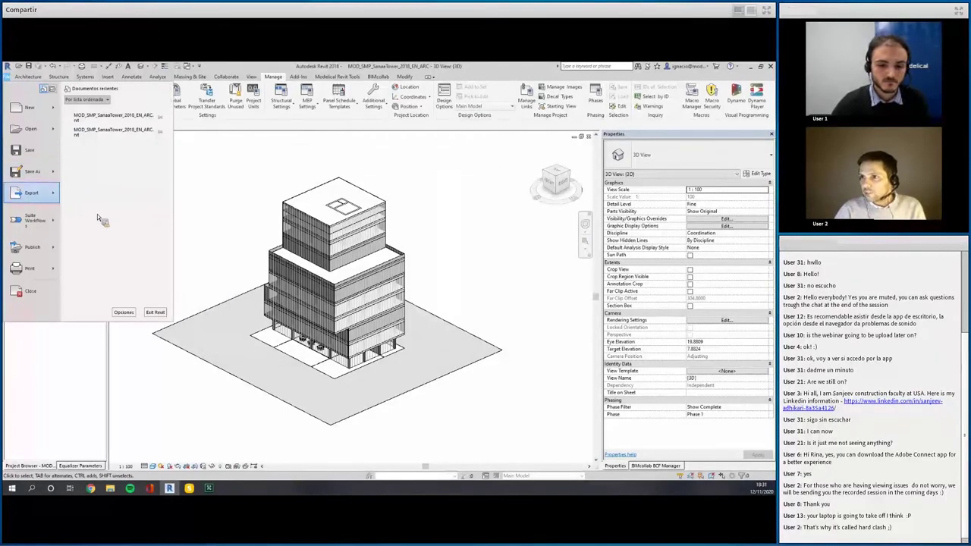
{"action": "left_click", "coordinate": [31, 193]}
{"action": "left_click", "coordinate": [97, 242]}
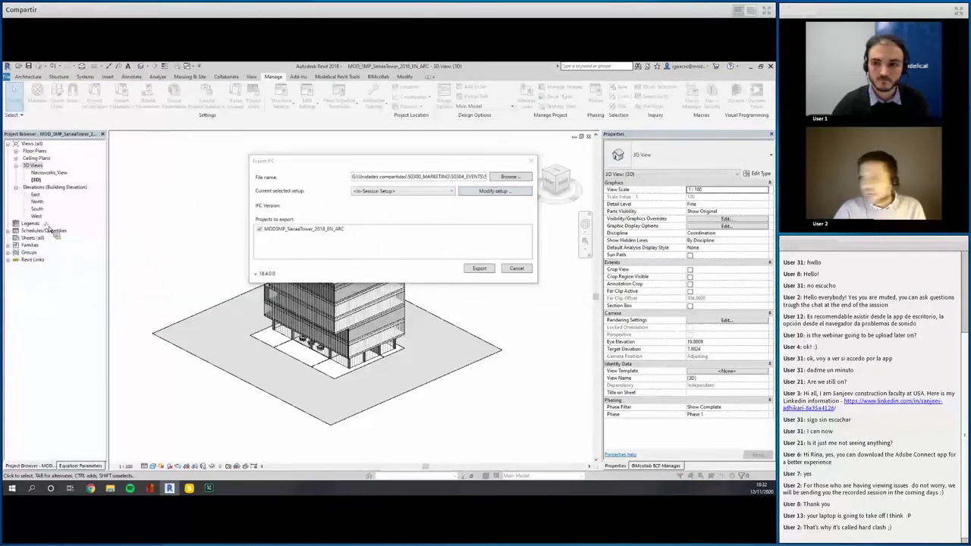
Step: Open the IFC 2x3 Coordination View 2.0 setup and check SourceForge's IFC for Revit page
{"action": "left_click", "coordinate": [494, 190]}
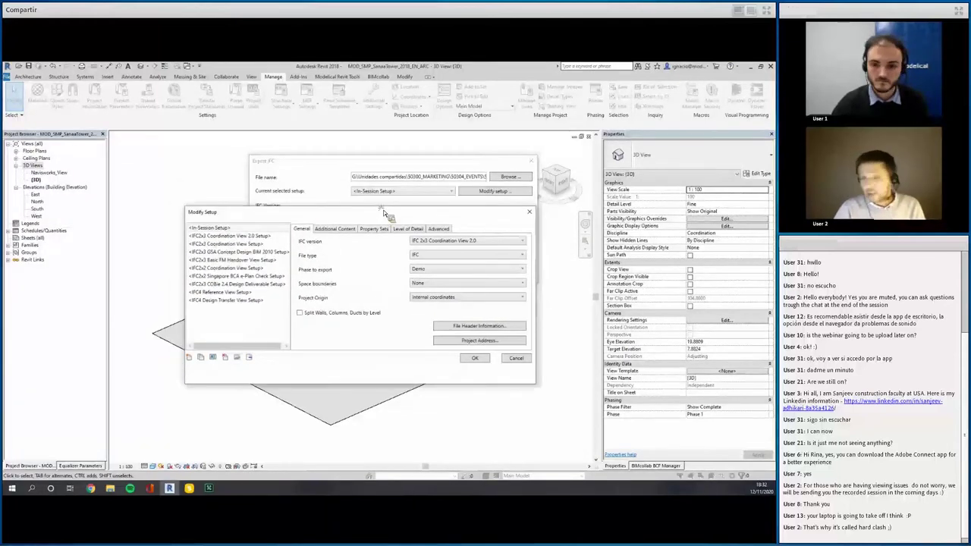
{"action": "left_click_drag", "start_coordinate": [384, 212], "coordinate": [383, 210]}
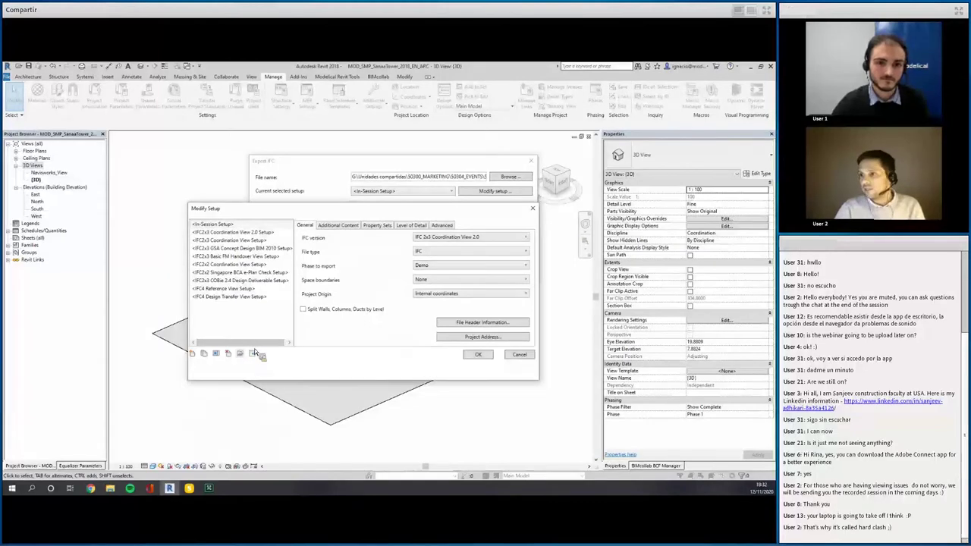
{"action": "left_click", "coordinate": [91, 488]}
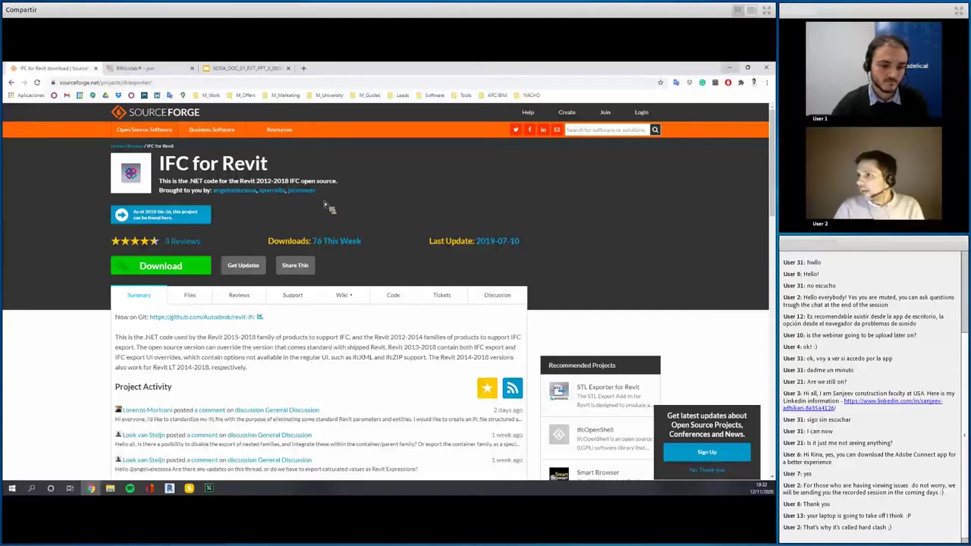
{"action": "key", "text": "alt+Tab"}
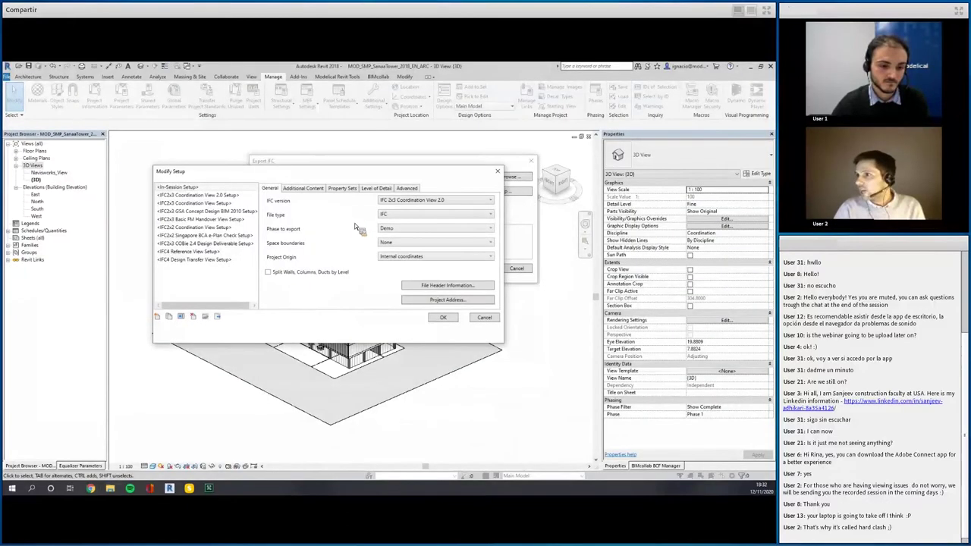
Step: Set the phase to export to Demo in the IFC export setup
{"action": "left_click", "coordinate": [372, 238]}
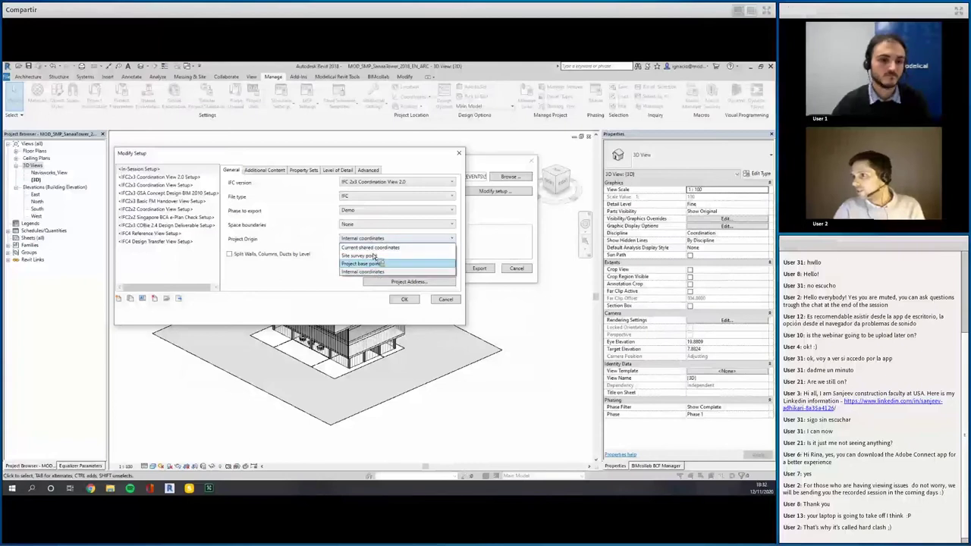
{"action": "left_click", "coordinate": [368, 213]}
{"action": "left_click", "coordinate": [368, 212]}
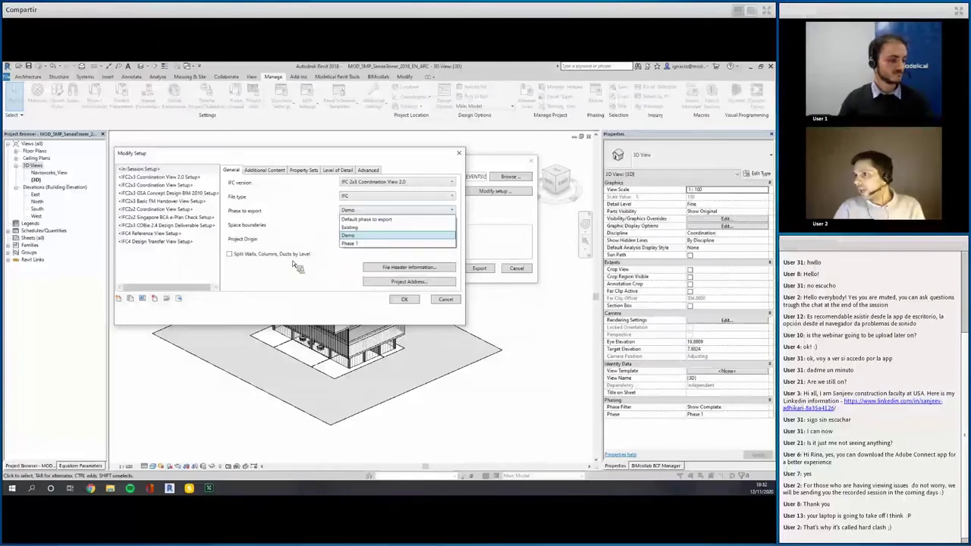
{"action": "left_click", "coordinate": [233, 281]}
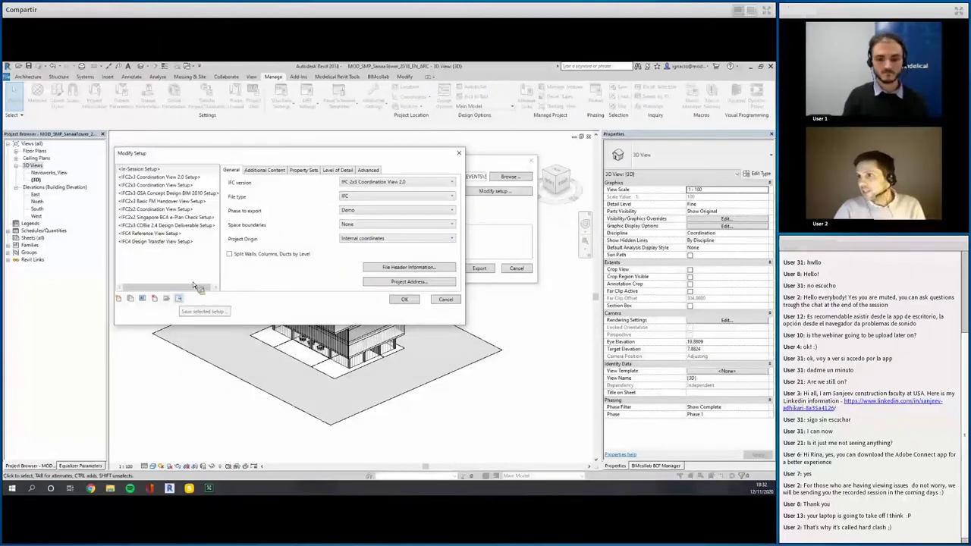
Step: Save the setup as IFC Export Settings.json on the Desktop and close the export windows
{"action": "left_click", "coordinate": [179, 298]}
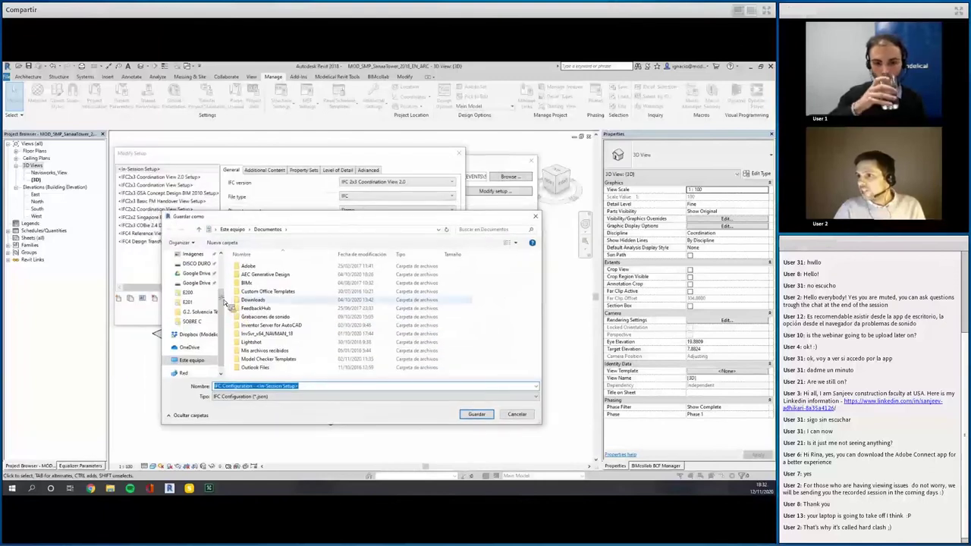
{"action": "scroll", "coordinate": [197, 303], "scroll_direction": "up", "scroll_amount": 5}
{"action": "left_click", "coordinate": [192, 270]}
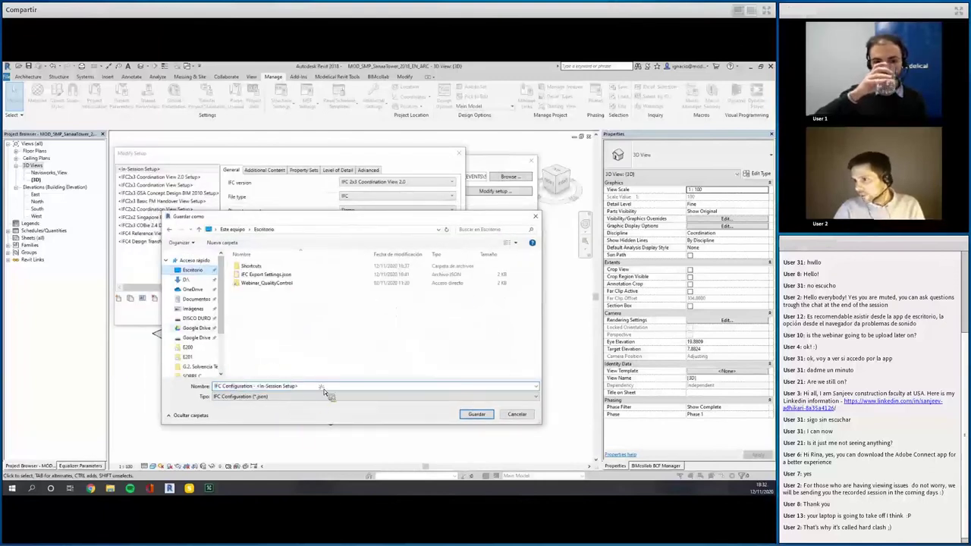
{"action": "left_click", "coordinate": [279, 276]}
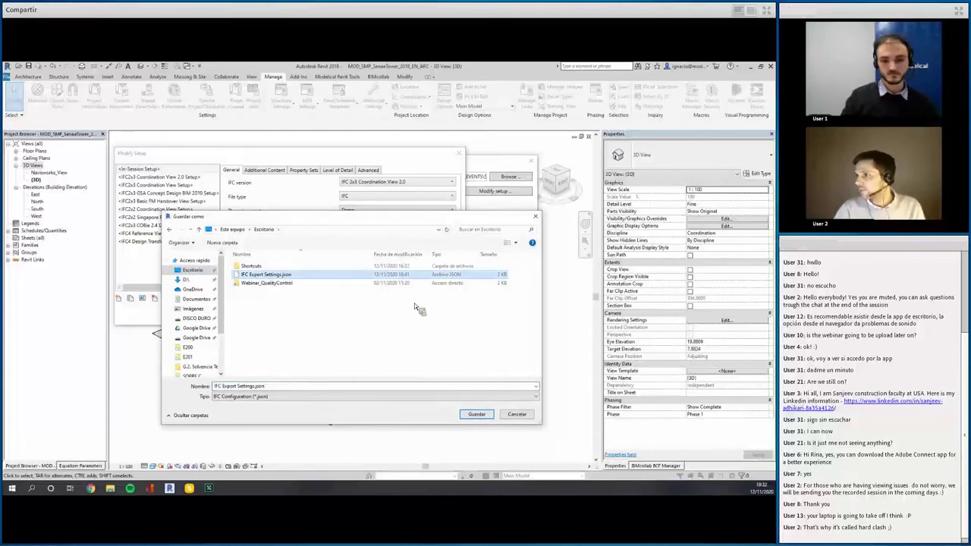
{"action": "key", "text": "Return"}
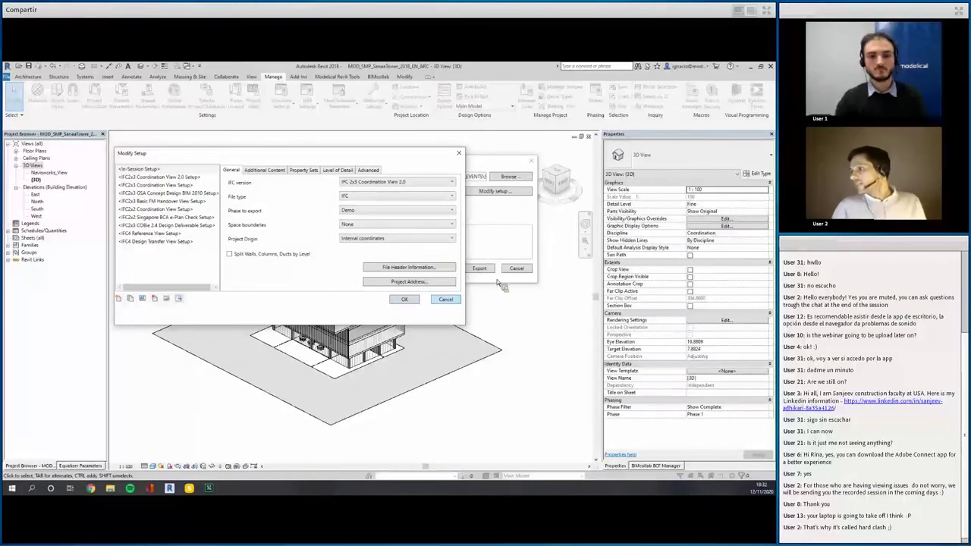
{"action": "left_click", "coordinate": [518, 271]}
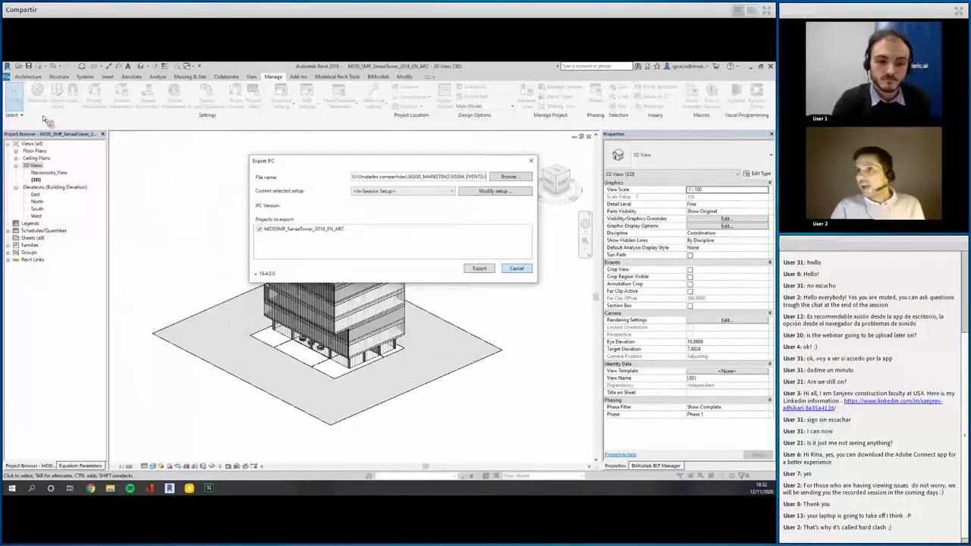
{"action": "left_click", "coordinate": [8, 76]}
{"action": "left_click", "coordinate": [52, 194]}
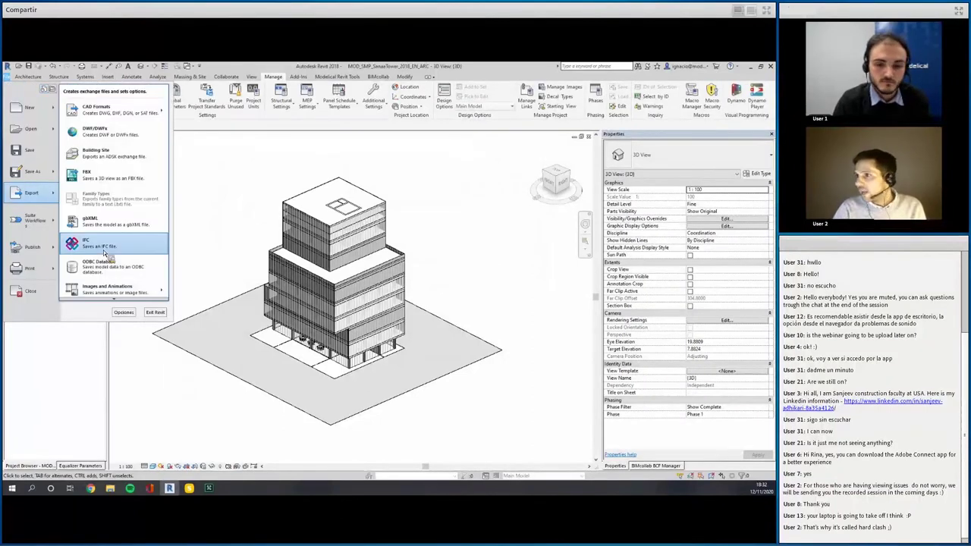
{"action": "left_click", "coordinate": [103, 249]}
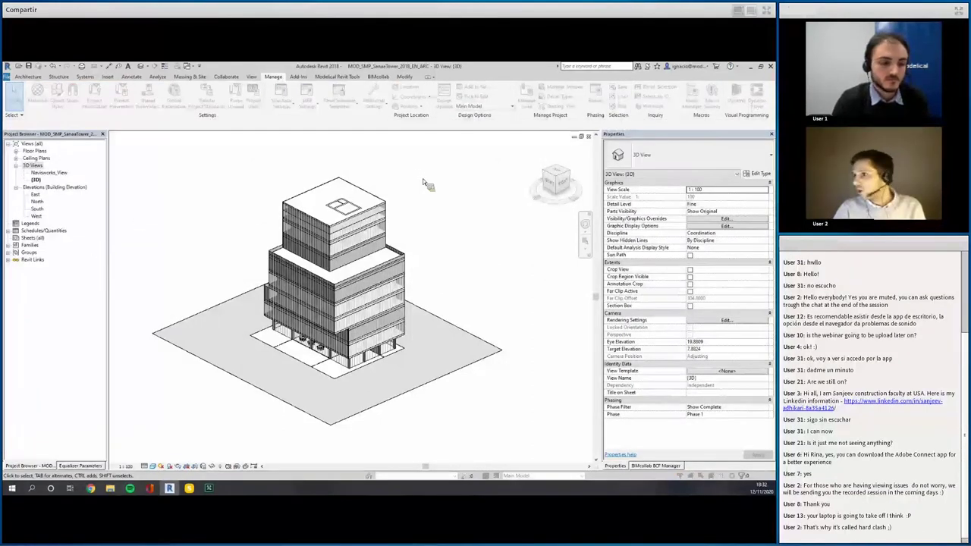
{"action": "left_click", "coordinate": [461, 201]}
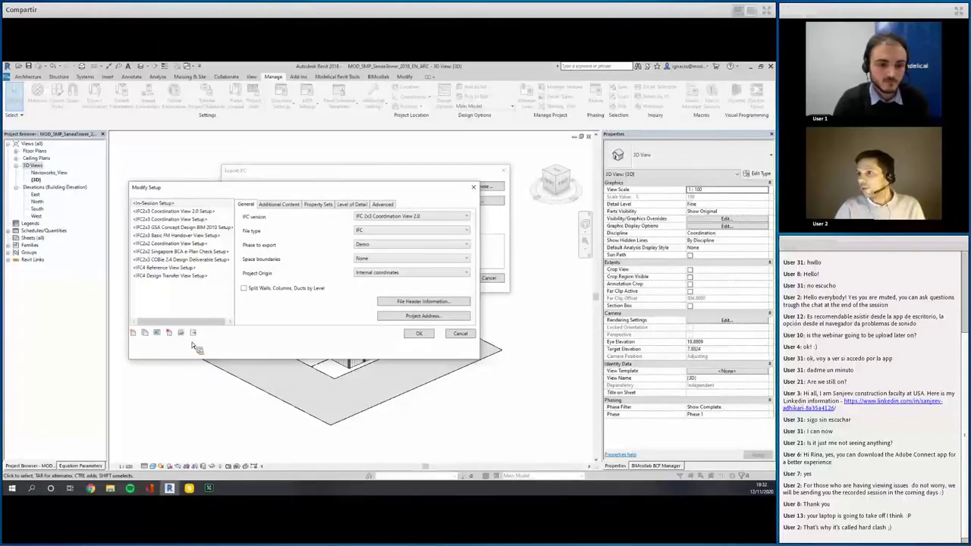
{"action": "left_click", "coordinate": [184, 335]}
{"action": "left_click", "coordinate": [163, 253]}
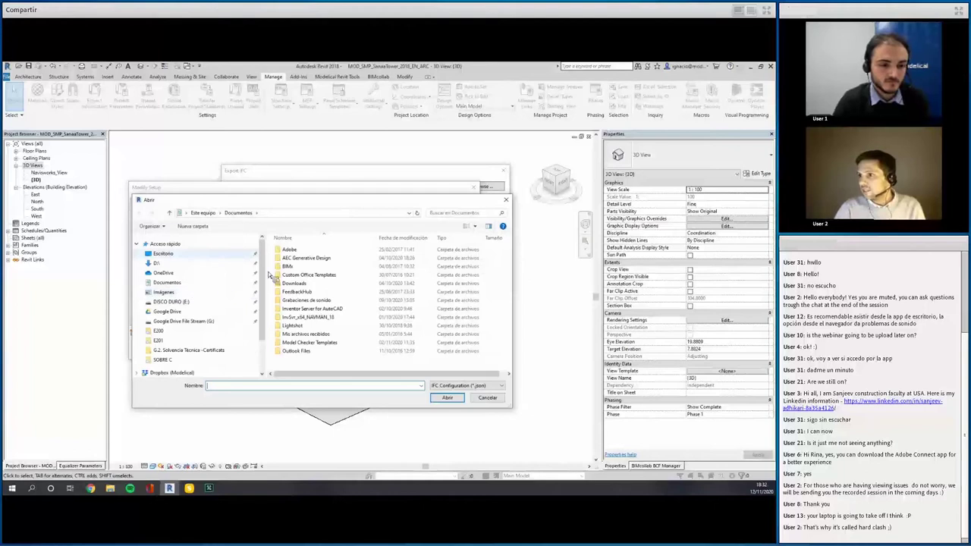
{"action": "left_click", "coordinate": [307, 259]}
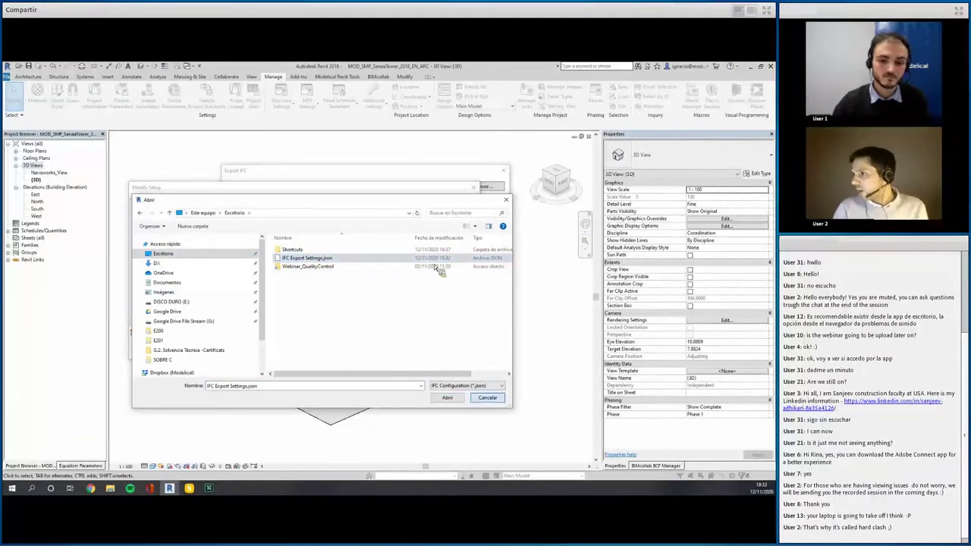
{"action": "left_click", "coordinate": [488, 398]}
{"action": "left_click", "coordinate": [461, 333]}
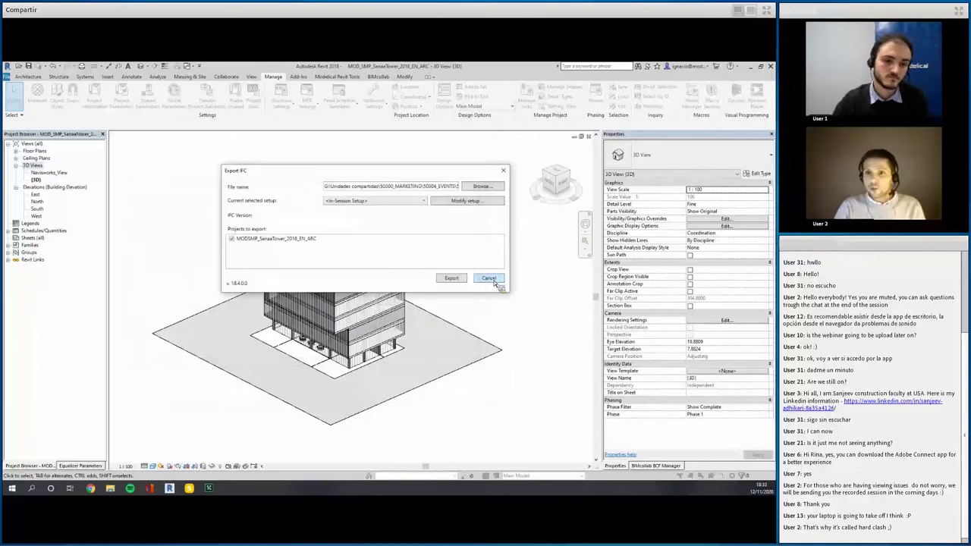
{"action": "left_click", "coordinate": [489, 278]}
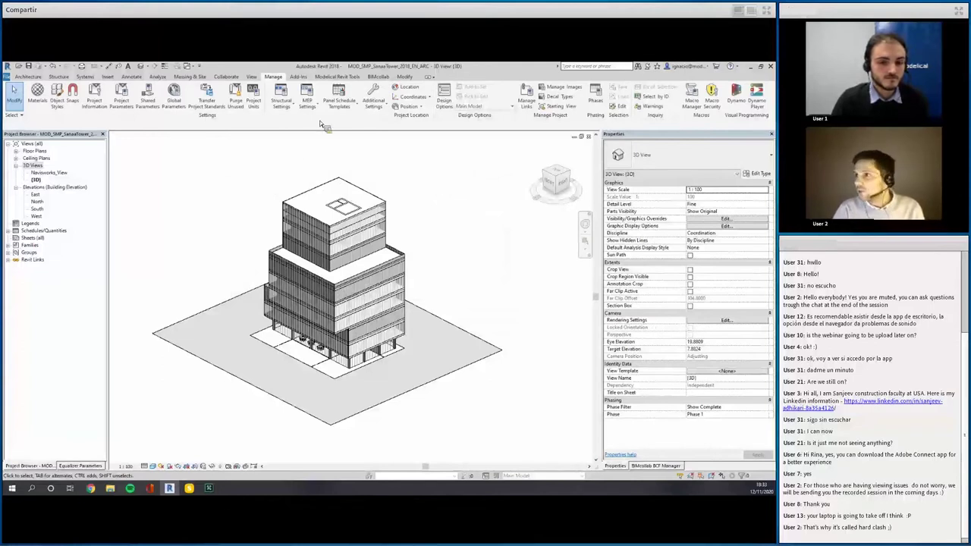
Step: Open BoneCollector Settings from the Modelical Revit Tools tab
{"action": "left_click", "coordinate": [338, 77]}
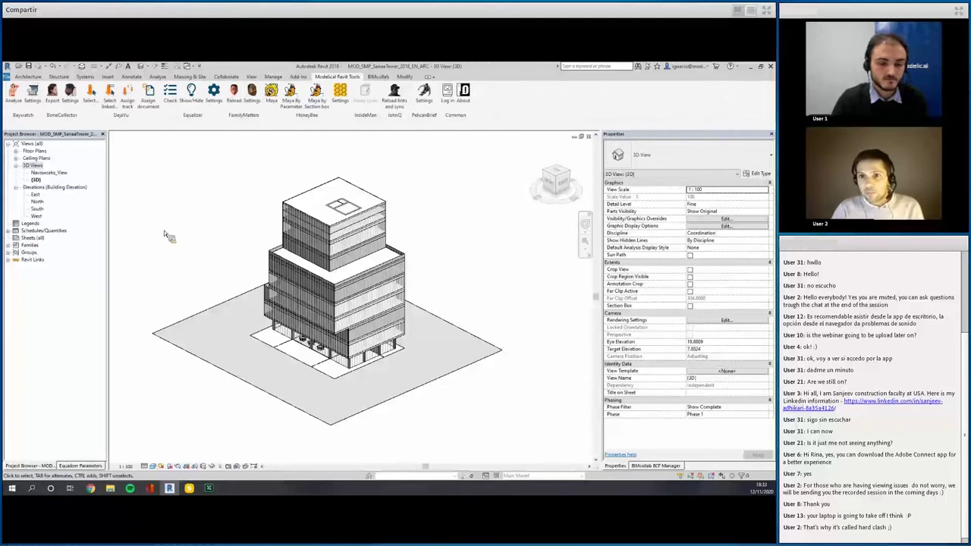
{"action": "left_click", "coordinate": [72, 99]}
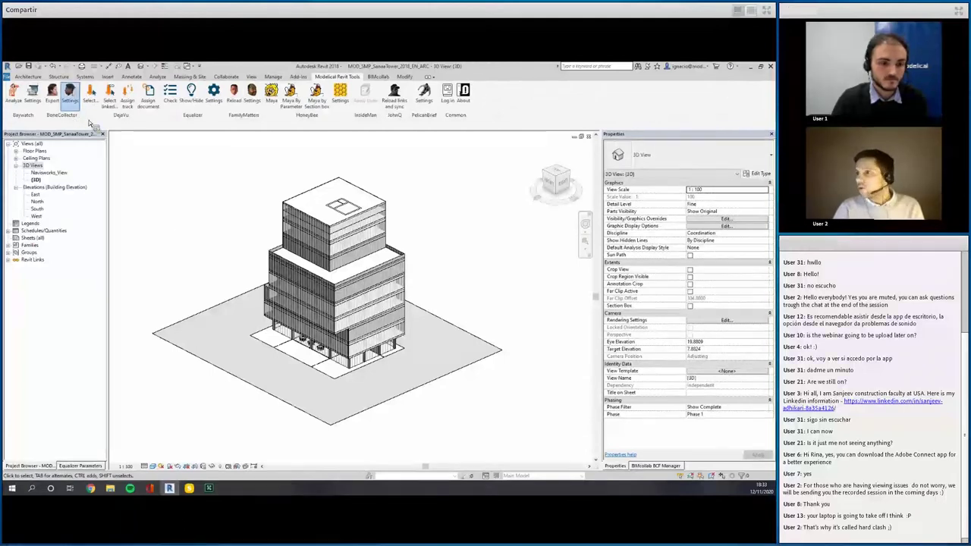
{"action": "left_click_drag", "start_coordinate": [324, 181], "coordinate": [309, 177]}
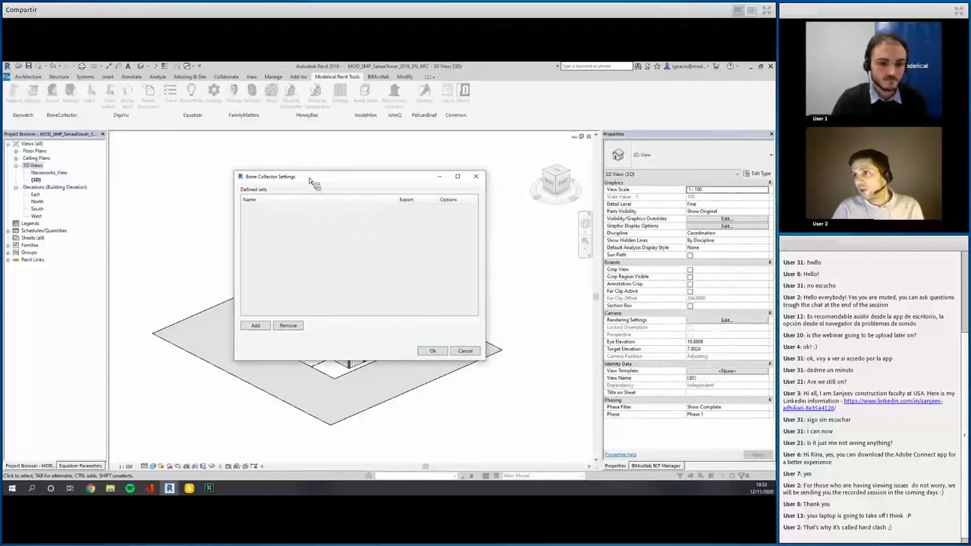
Step: Add a new export set with the Desktop folder and IFC Export Settings.json as configuration
{"action": "left_click", "coordinate": [257, 326]}
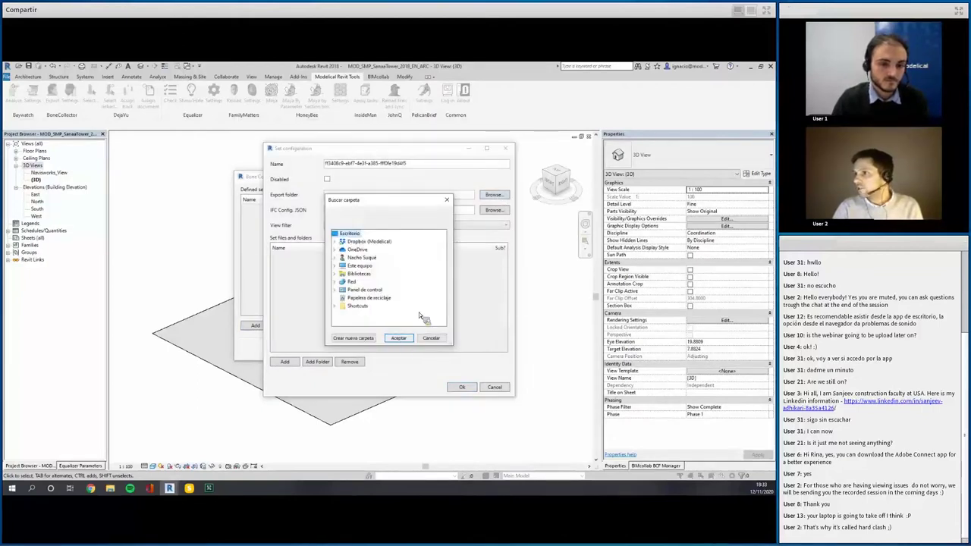
{"action": "left_click", "coordinate": [398, 339]}
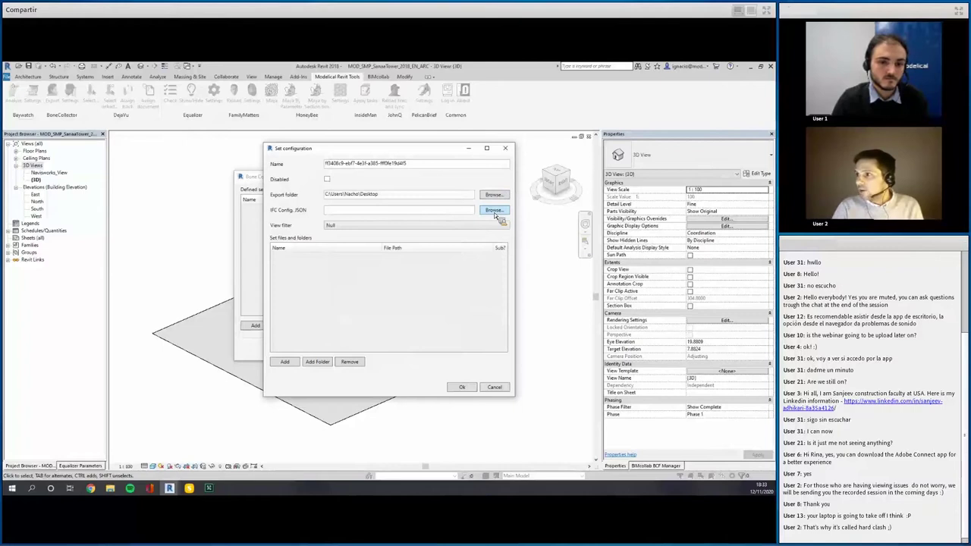
{"action": "left_click", "coordinate": [493, 210]}
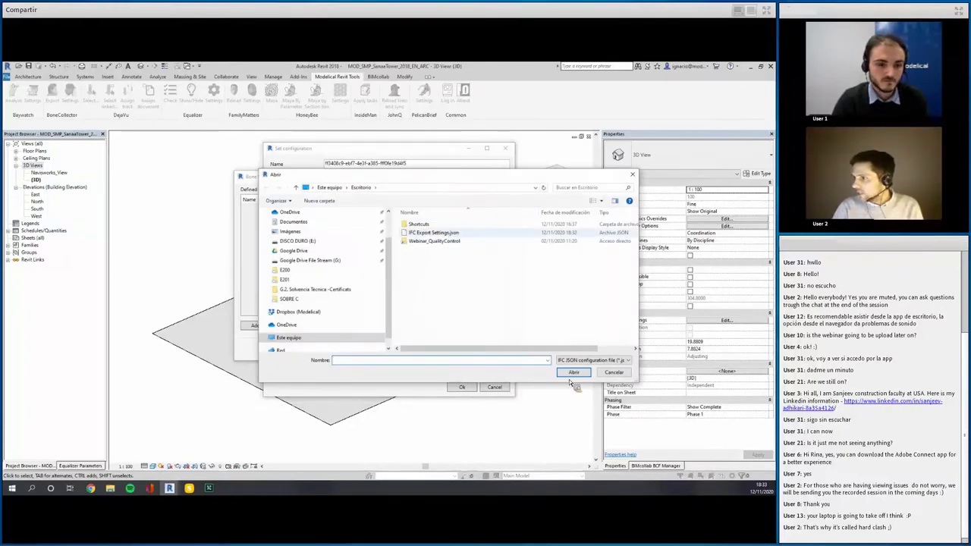
{"action": "left_click", "coordinate": [572, 373]}
Step: Add the four SanaaTower .rvt models from the Solibri folder, then cancel both dialogs without saving
{"action": "left_click", "coordinate": [285, 361]}
{"action": "double_click", "coordinate": [429, 233]}
{"action": "double_click", "coordinate": [415, 224]}
{"action": "left_click", "coordinate": [447, 240]}
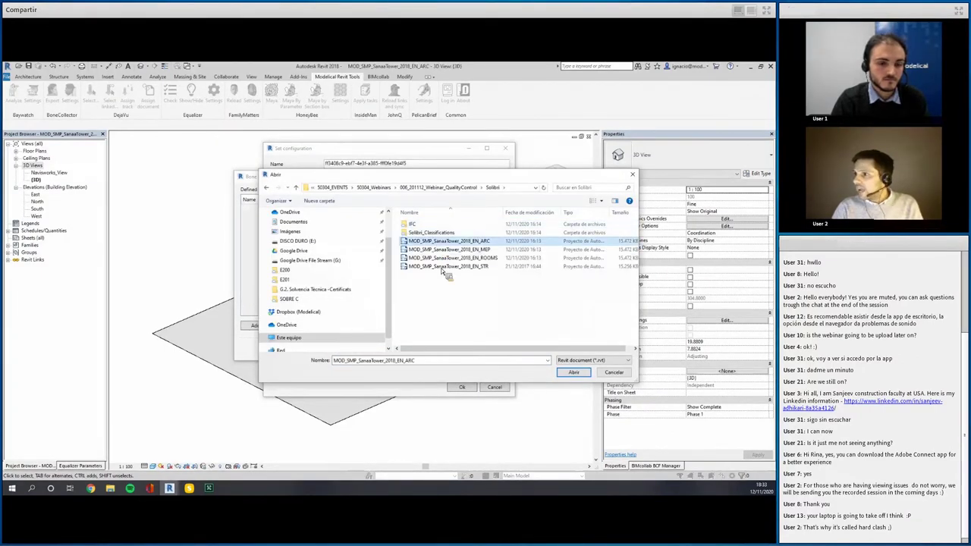
{"action": "left_click", "coordinate": [446, 267], "text": "shift"}
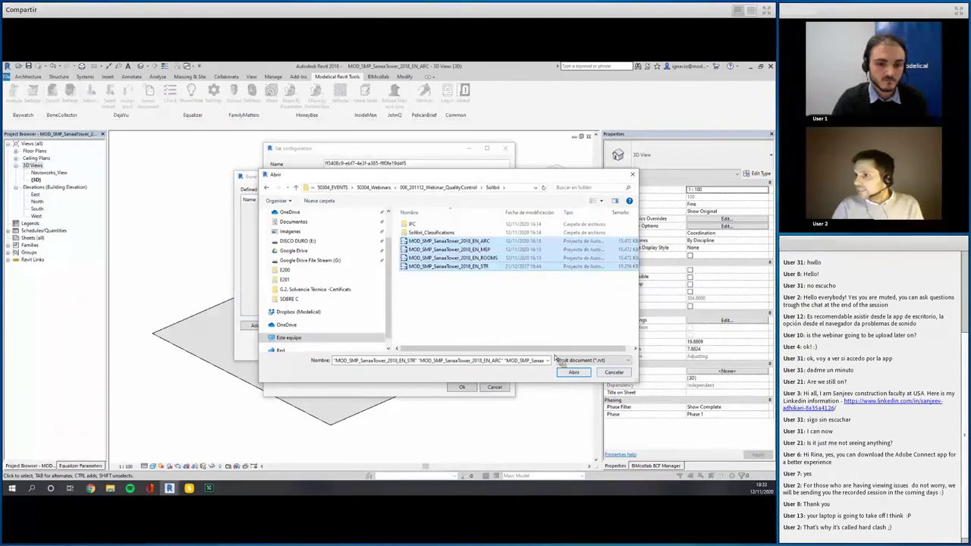
{"action": "left_click", "coordinate": [574, 372]}
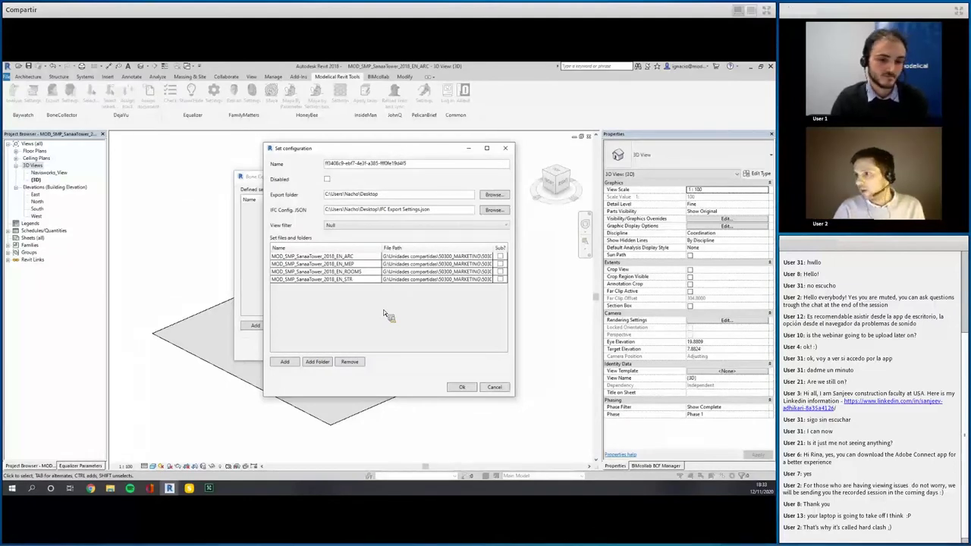
{"action": "left_click", "coordinate": [494, 389]}
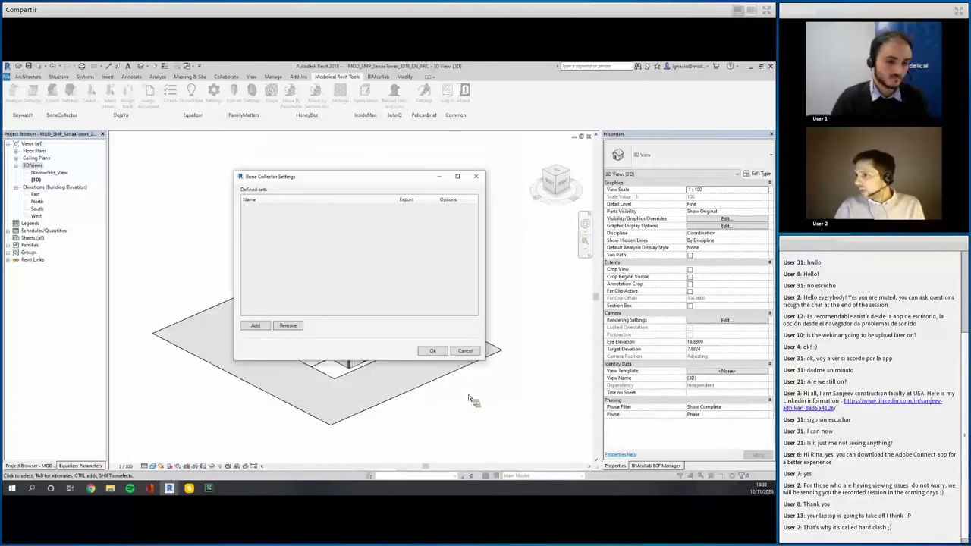
{"action": "left_click", "coordinate": [463, 353]}
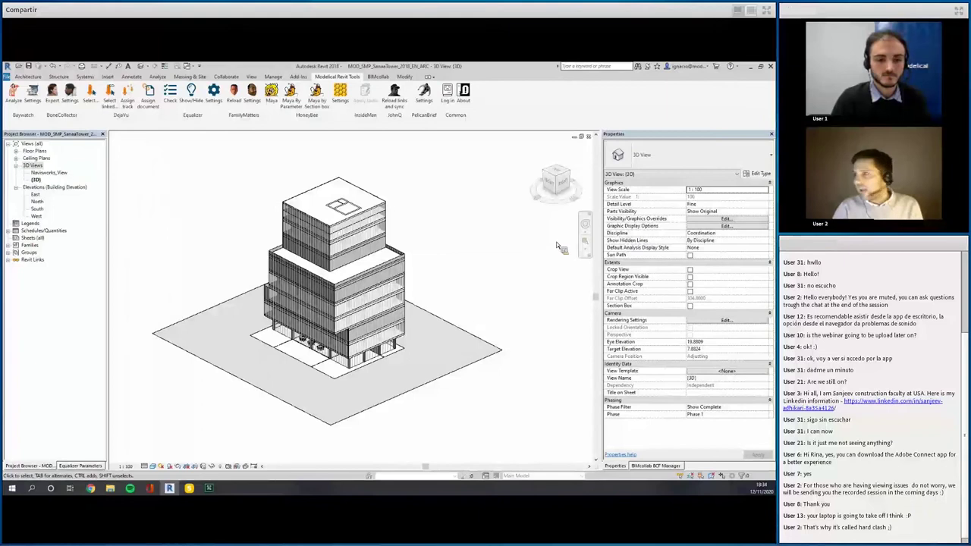
Step: Switch from Revit to Solibri and isolate the structural MOD_SMP_SanaaTower_2018_EN_STR model in 3D
{"action": "left_click", "coordinate": [751, 66]}
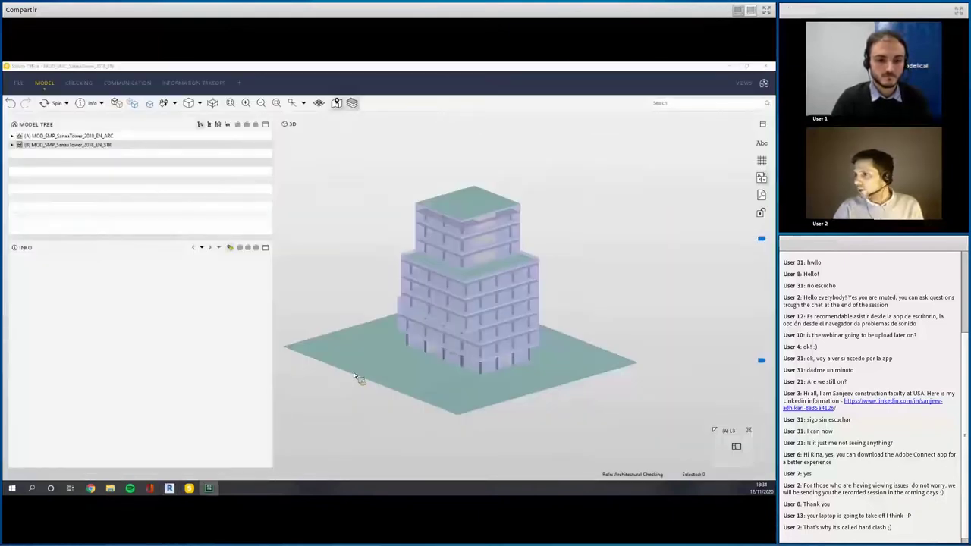
{"action": "left_click_drag", "start_coordinate": [539, 361], "coordinate": [477, 362]}
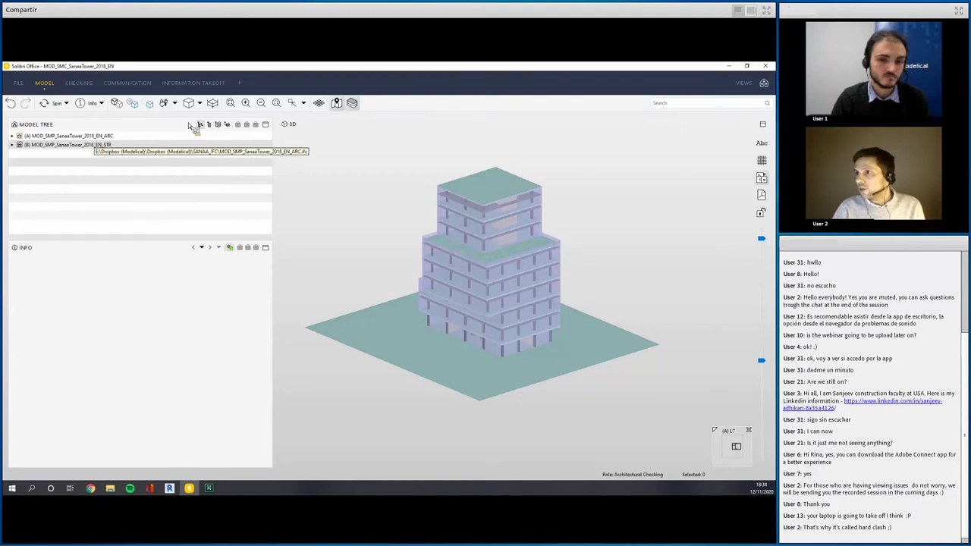
{"action": "left_click", "coordinate": [245, 134]}
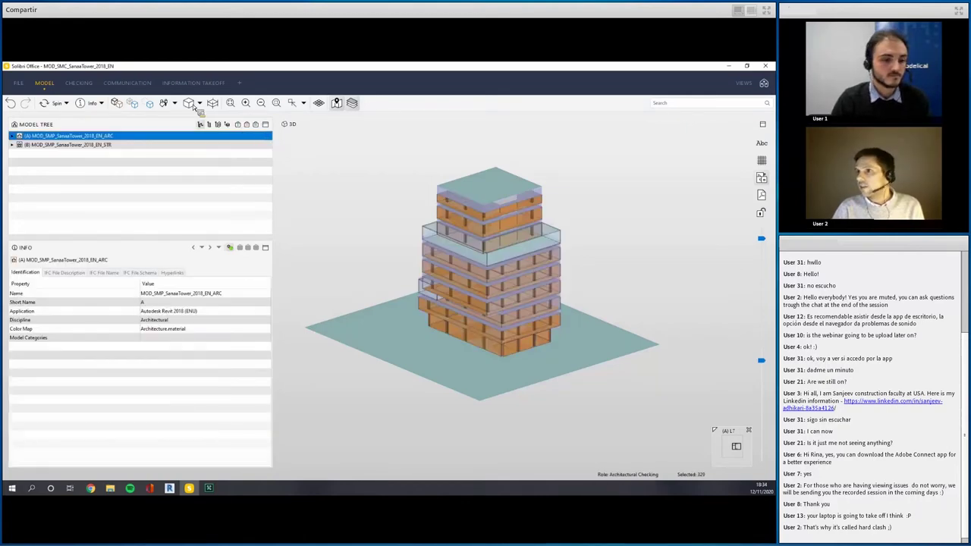
{"action": "left_click_drag", "start_coordinate": [480, 322], "coordinate": [473, 346]}
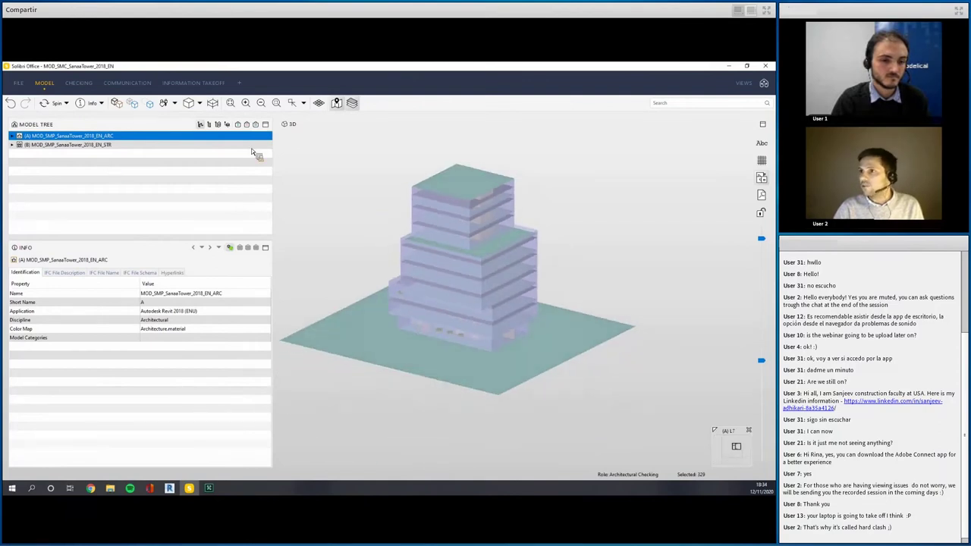
{"action": "left_click", "coordinate": [251, 144]}
{"action": "left_click", "coordinate": [255, 125]}
{"action": "left_click_drag", "start_coordinate": [430, 370], "coordinate": [455, 396]}
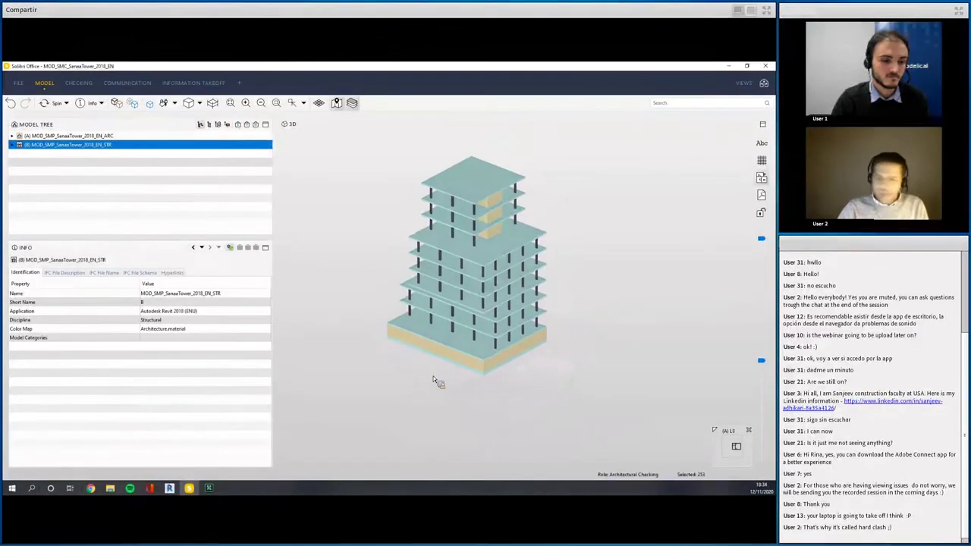
Step: In the Checking view, expand the Check_Demo ruleset to list its eight rules
{"action": "left_click", "coordinate": [78, 83]}
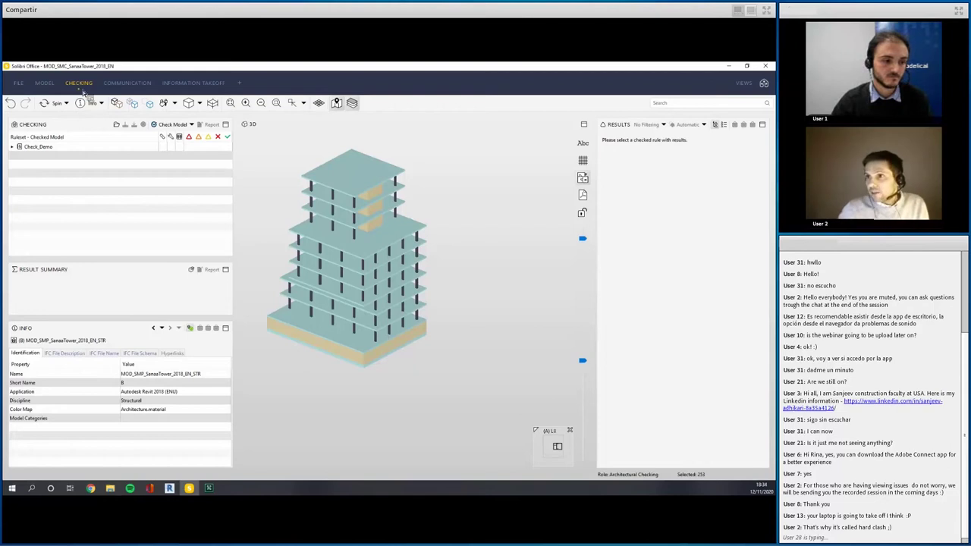
{"action": "left_click", "coordinate": [49, 148]}
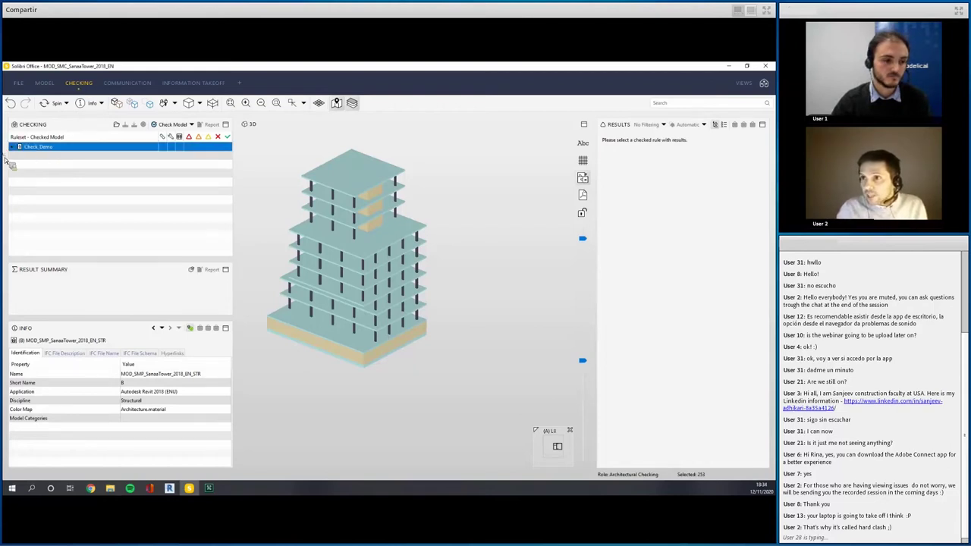
{"action": "left_click", "coordinate": [19, 147]}
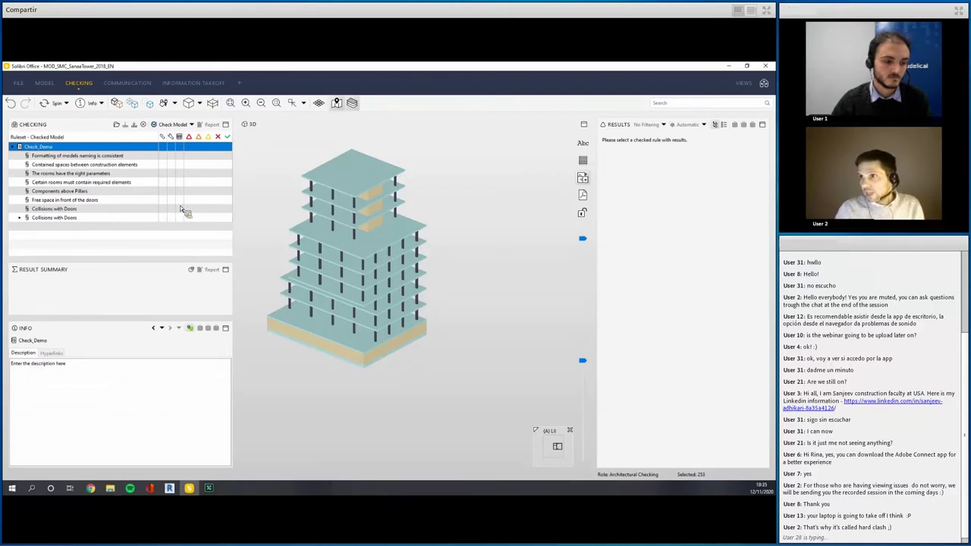
Step: Run Check_Demo on the model (43 issues) and view the passed model-naming consistency rule
{"action": "left_click", "coordinate": [167, 126]}
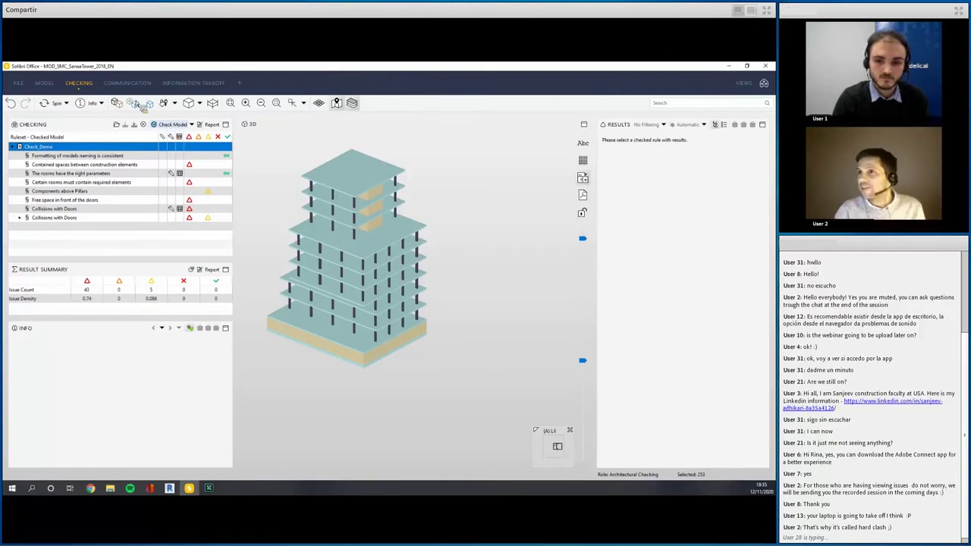
{"action": "mouse_move", "coordinate": [336, 369]}
{"action": "left_mouse_down"}
{"action": "mouse_move", "coordinate": [427, 388]}
{"action": "mouse_move", "coordinate": [459, 357]}
{"action": "mouse_move", "coordinate": [415, 378]}
{"action": "mouse_move", "coordinate": [433, 403]}
{"action": "mouse_move", "coordinate": [330, 368]}
{"action": "left_mouse_up"}
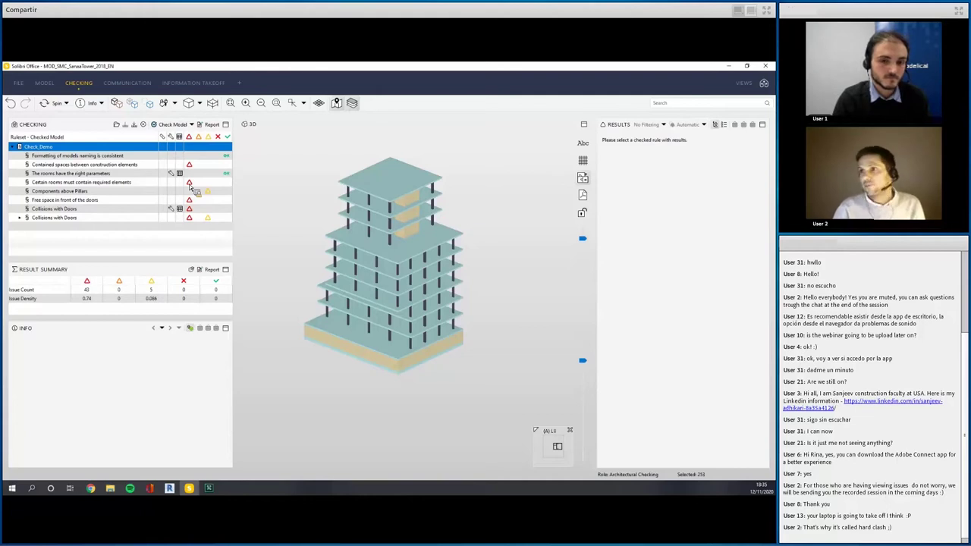
{"action": "left_click", "coordinate": [121, 156]}
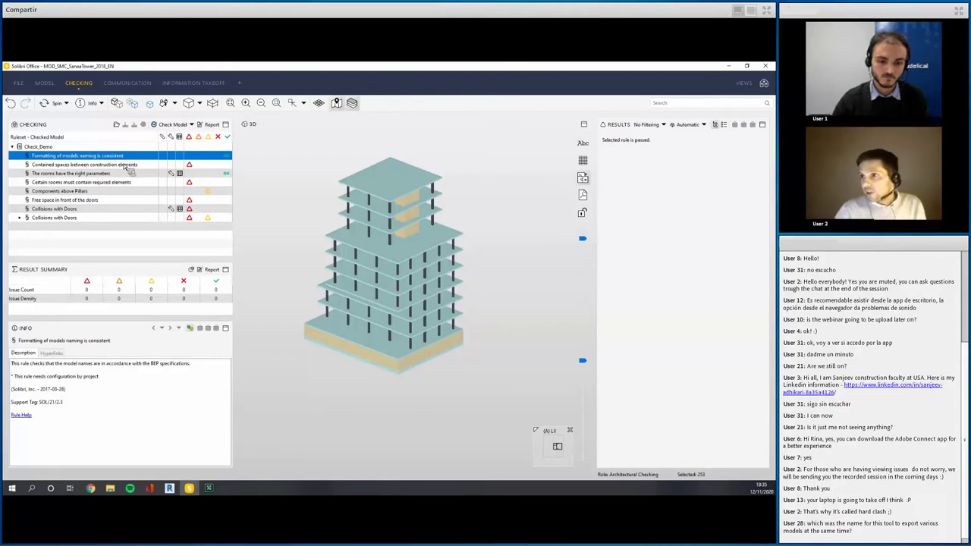
Step: Review the Rule Parameters of the model-naming consistency rule, then close them
{"action": "right_click", "coordinate": [122, 159]}
{"action": "left_click", "coordinate": [151, 182]}
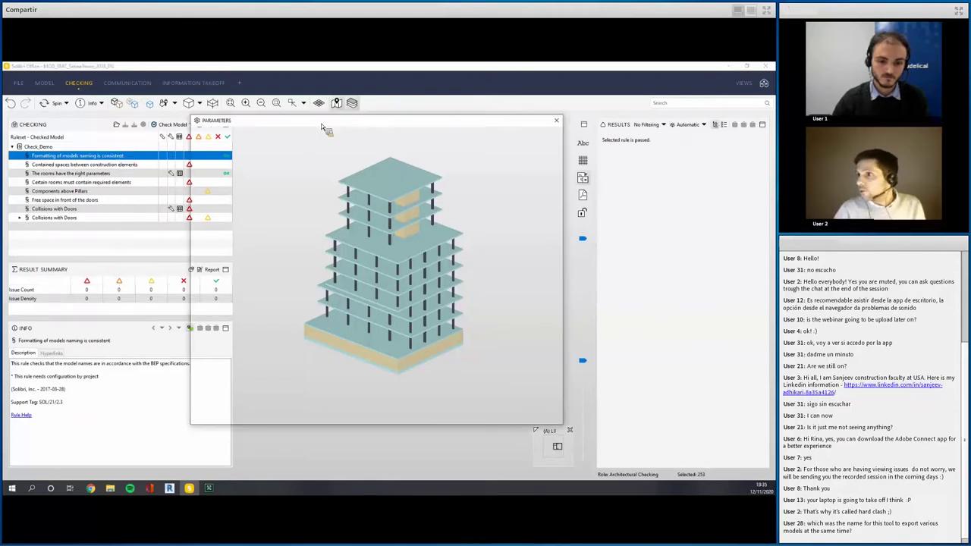
{"action": "left_click_drag", "start_coordinate": [308, 120], "coordinate": [310, 121]}
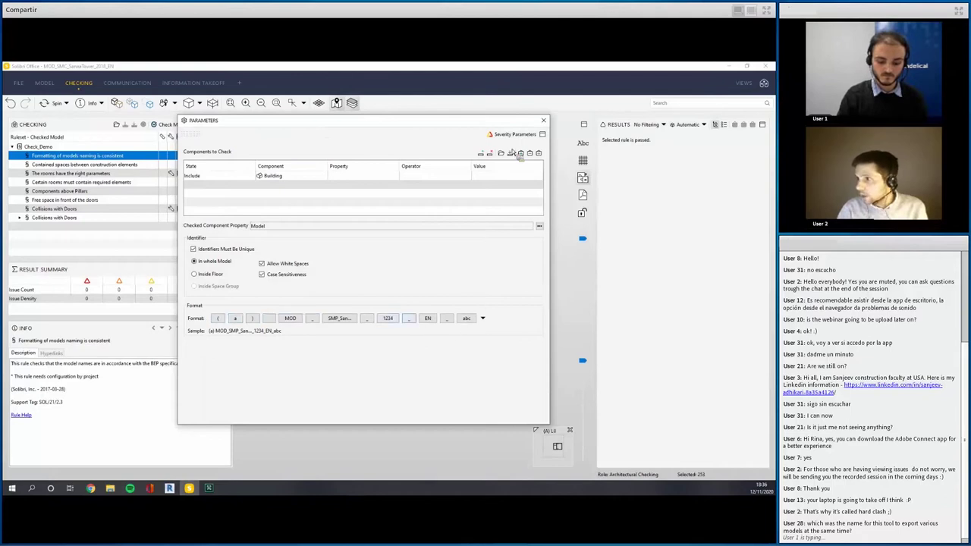
{"action": "left_click", "coordinate": [543, 120]}
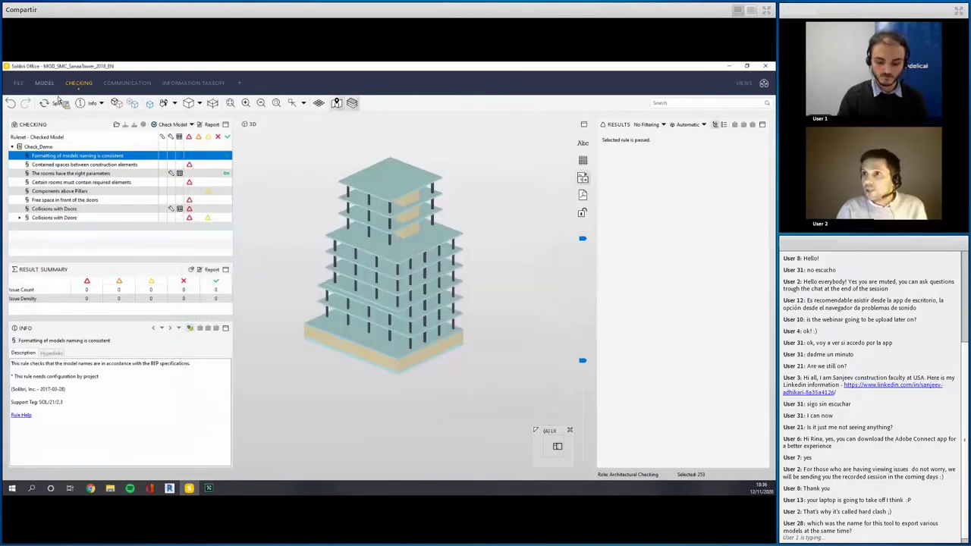
Step: Check the ARC model's details, then show the contained spaces rule's Unallocated Area results
{"action": "left_click", "coordinate": [44, 83]}
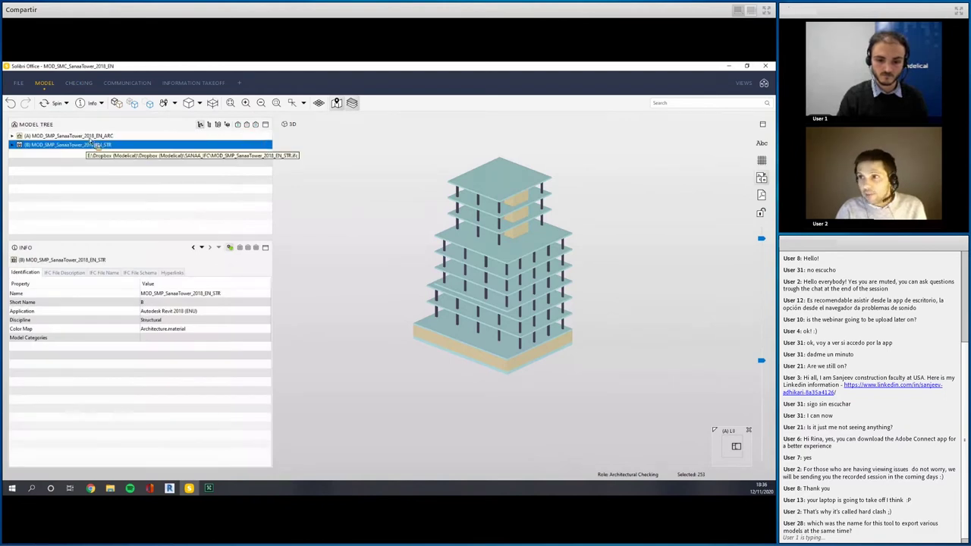
{"action": "left_click", "coordinate": [89, 136]}
{"action": "left_click", "coordinate": [79, 84]}
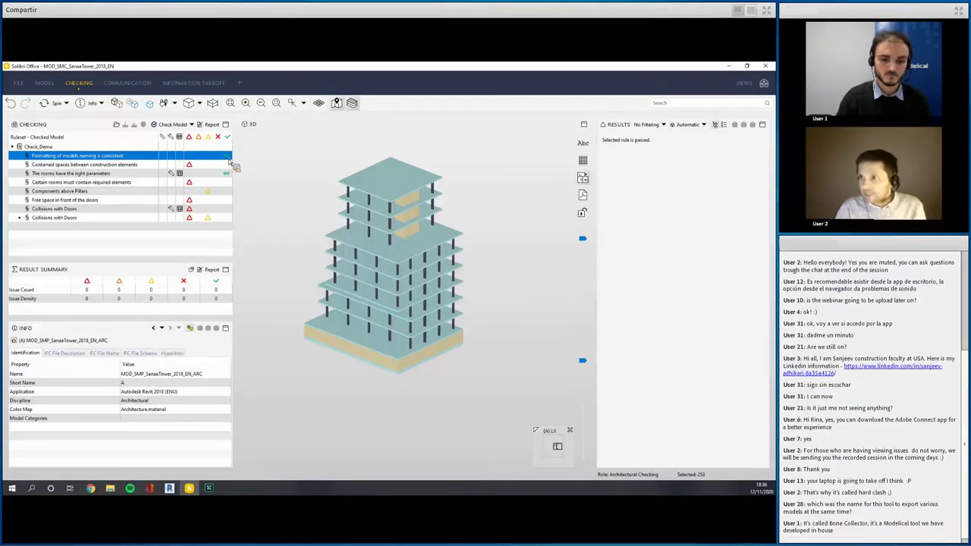
{"action": "left_click", "coordinate": [115, 167]}
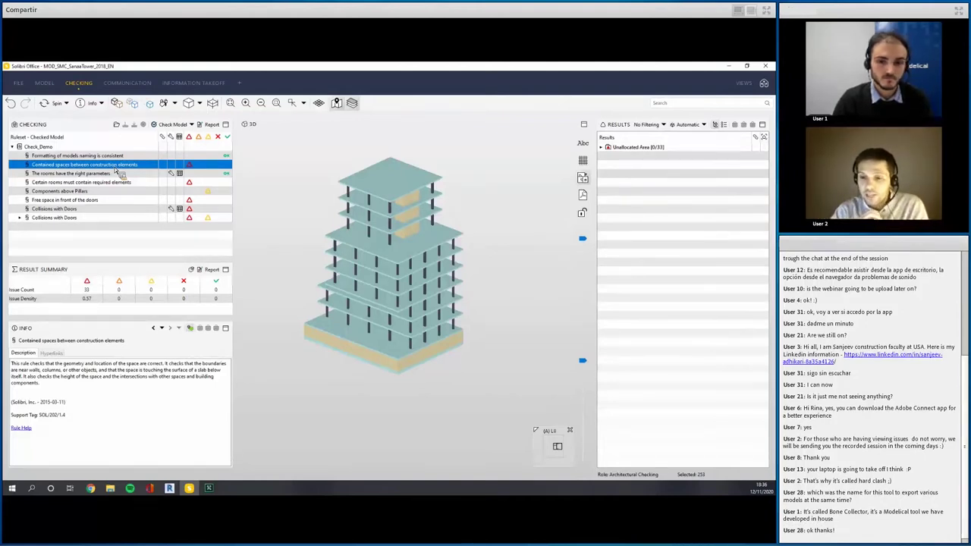
{"action": "right_click", "coordinate": [115, 166]}
{"action": "left_click", "coordinate": [140, 180]}
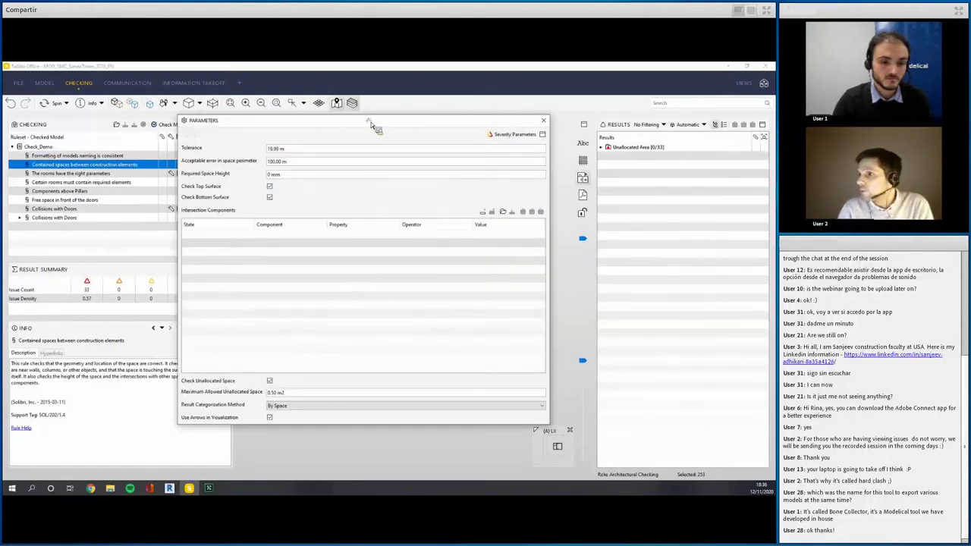
{"action": "left_click_drag", "start_coordinate": [372, 123], "coordinate": [370, 116]}
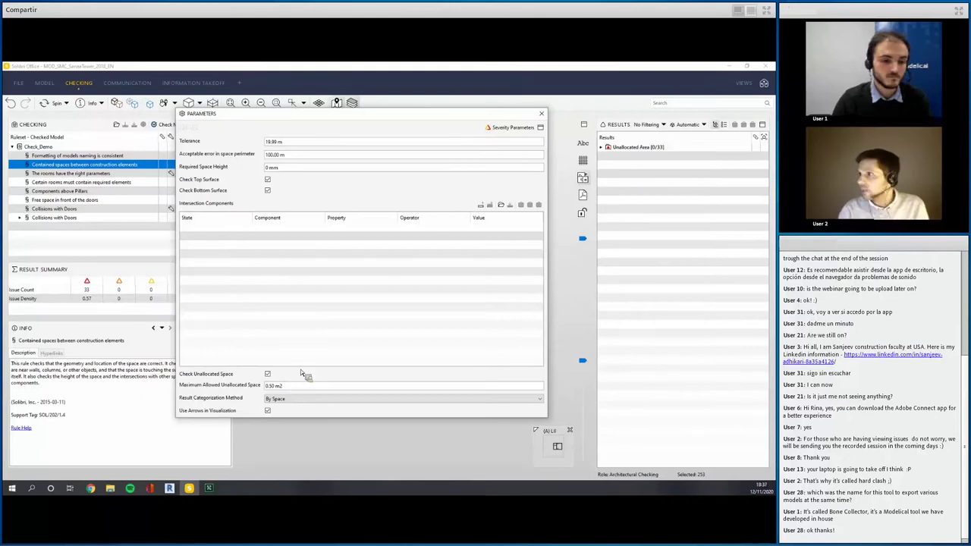
{"action": "left_click", "coordinate": [540, 113]}
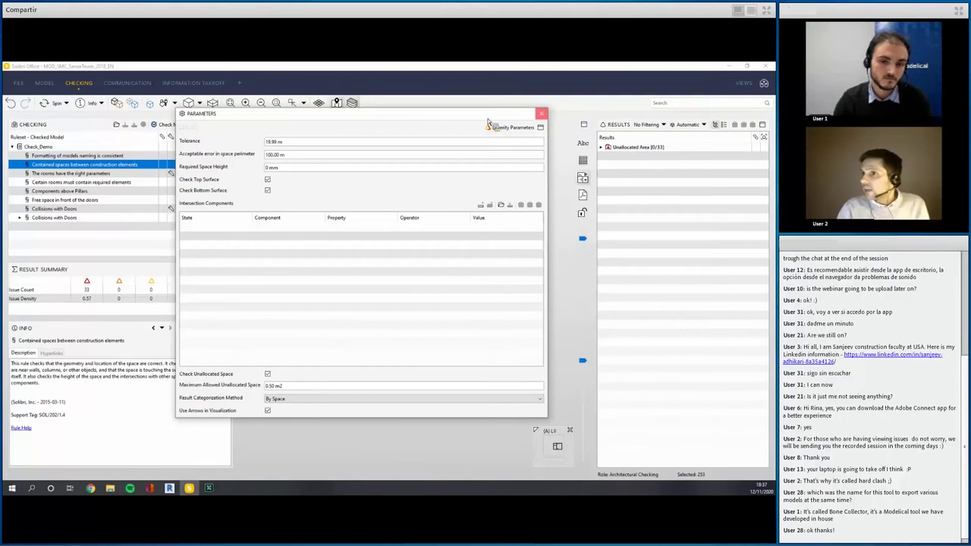
Step: Show the Unallocated Area results in 3D and zoom to the basement unallocated area
{"action": "left_click", "coordinate": [641, 148]}
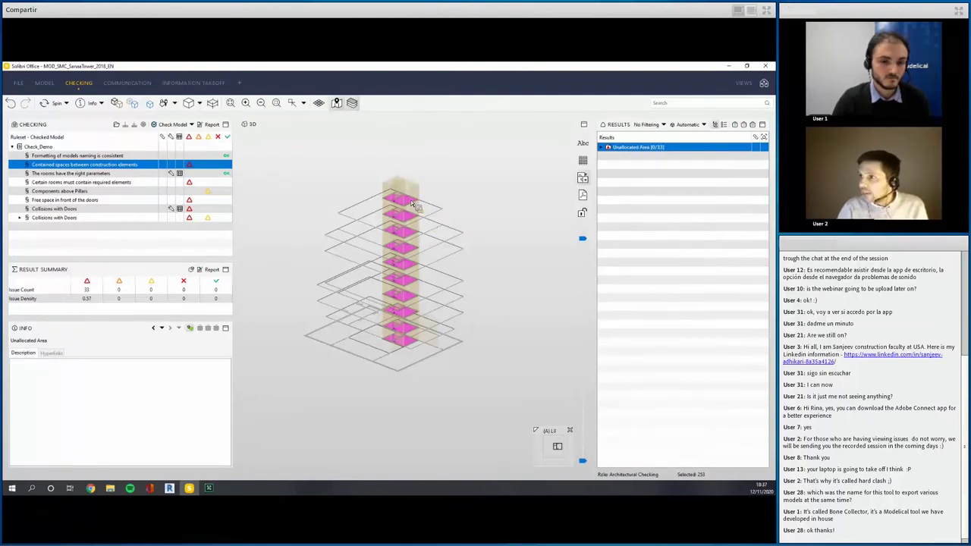
{"action": "scroll", "coordinate": [412, 202], "scroll_direction": "up", "scroll_amount": 3}
{"action": "scroll", "coordinate": [486, 318], "scroll_direction": "down", "scroll_amount": 2}
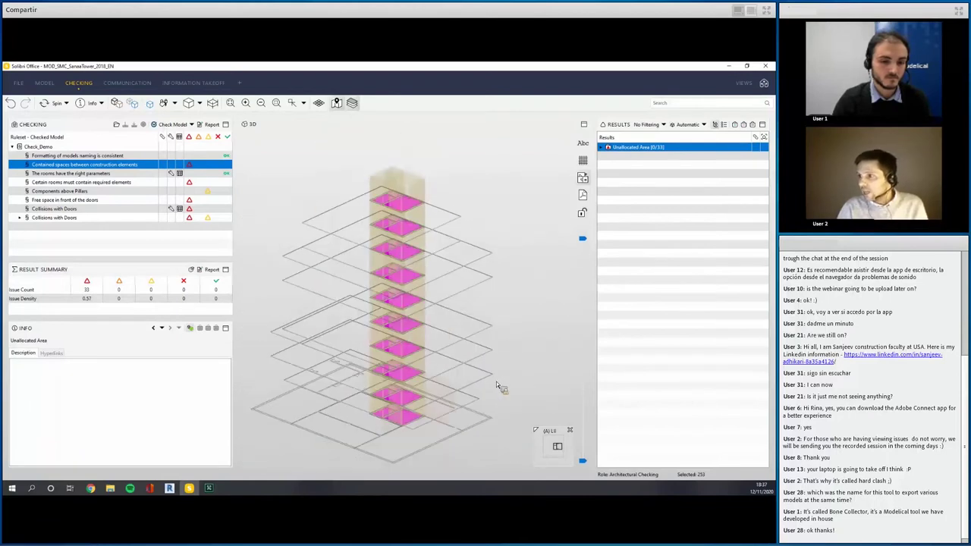
{"action": "left_click_drag", "start_coordinate": [485, 318], "coordinate": [478, 410]}
{"action": "left_click", "coordinate": [607, 152]}
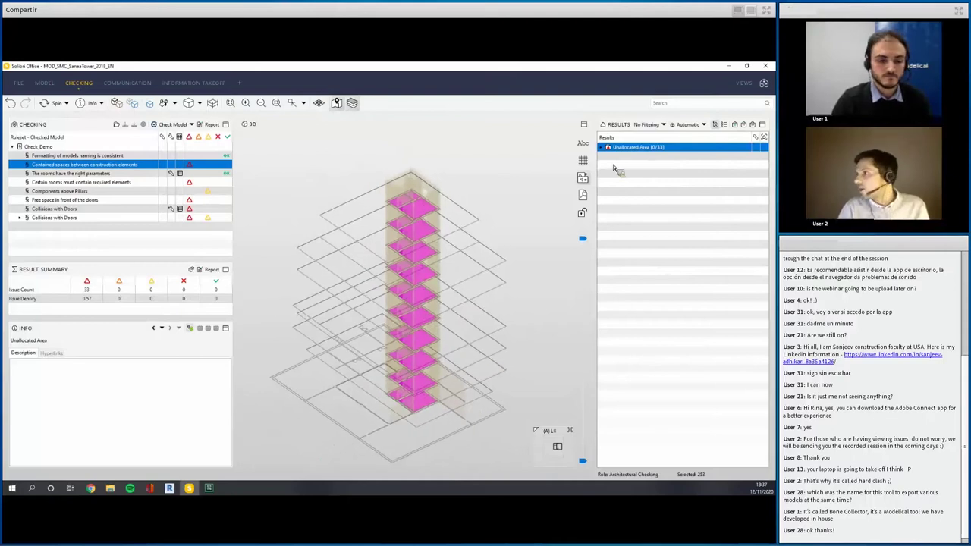
{"action": "left_click", "coordinate": [604, 148]}
{"action": "left_click", "coordinate": [615, 155]}
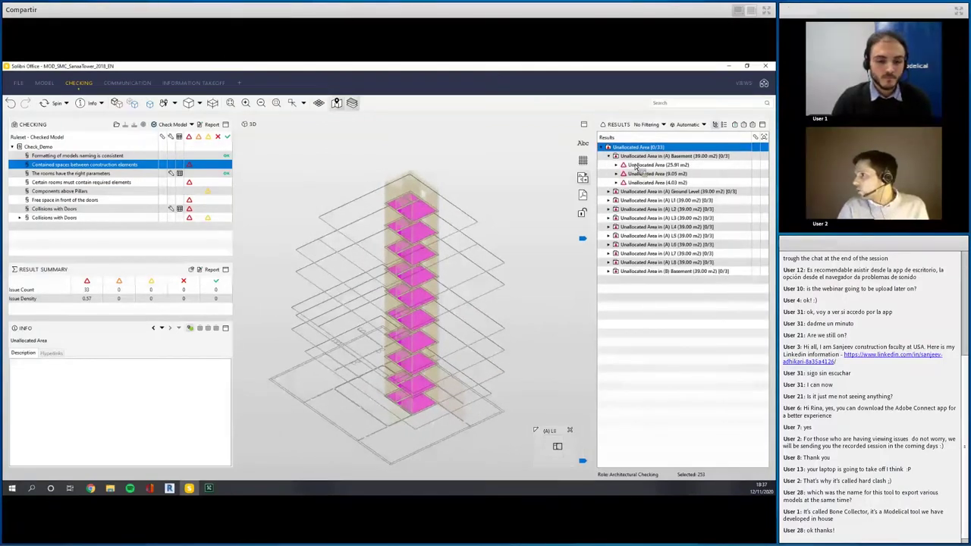
{"action": "double_click", "coordinate": [643, 155]}
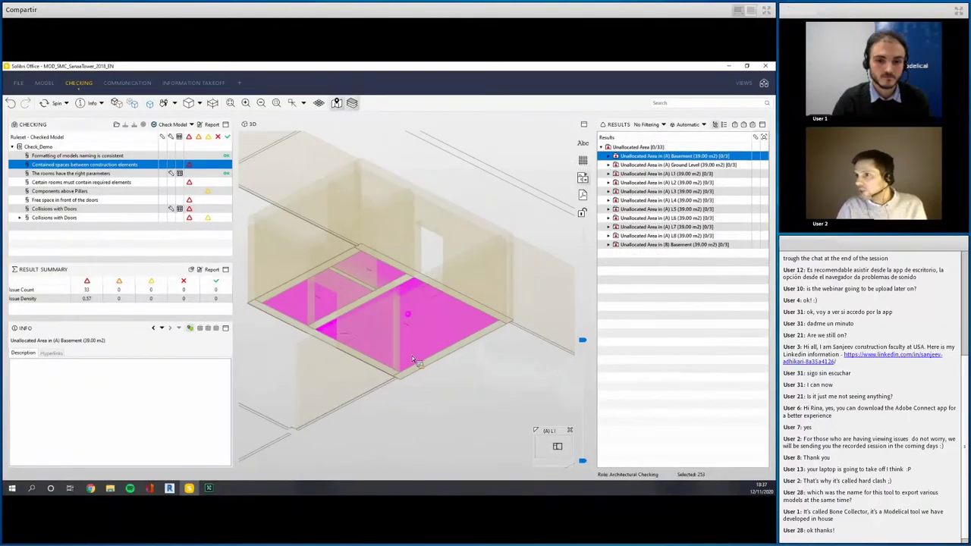
{"action": "scroll", "coordinate": [438, 379], "scroll_direction": "down", "scroll_amount": 6}
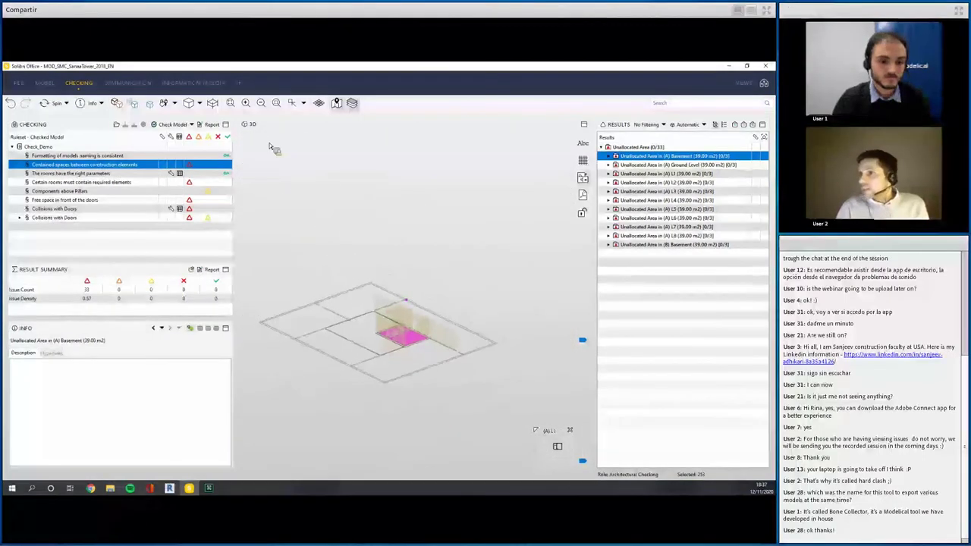
Step: Mark all 33 Unallocated Area results as accepted so the rule passes
{"action": "left_click", "coordinate": [188, 103]}
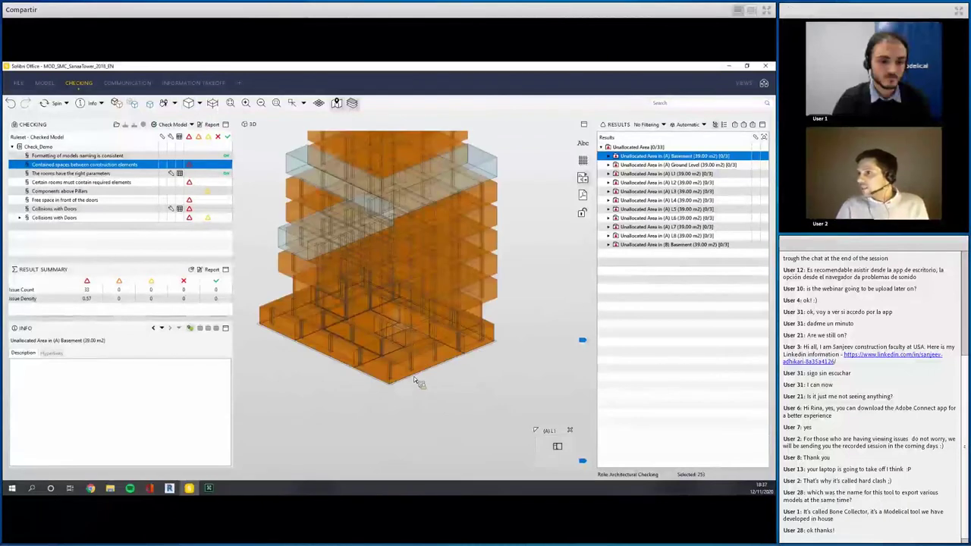
{"action": "left_click_drag", "start_coordinate": [486, 342], "coordinate": [480, 280]}
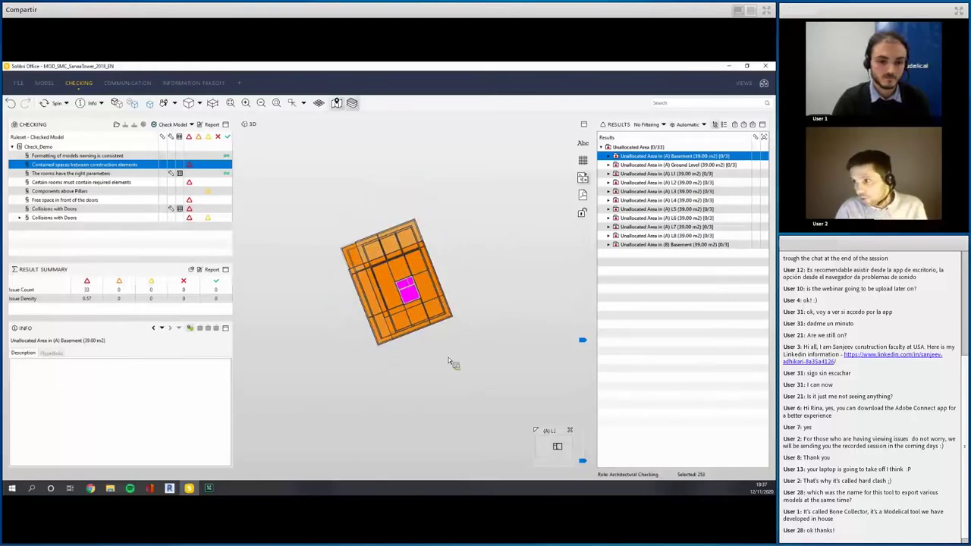
{"action": "left_click_drag", "start_coordinate": [479, 315], "coordinate": [627, 154]}
{"action": "right_click", "coordinate": [627, 148]}
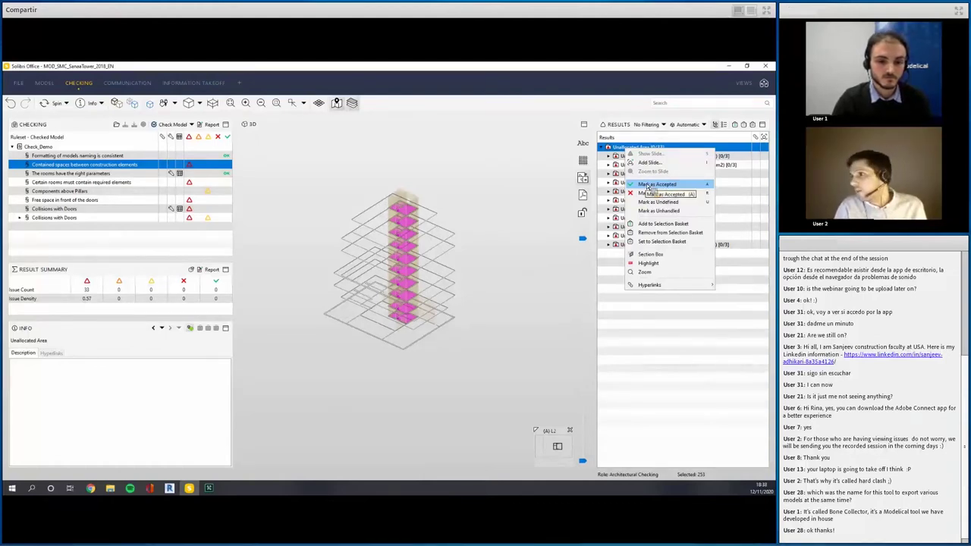
{"action": "left_click", "coordinate": [647, 186]}
{"action": "left_click", "coordinate": [104, 175]}
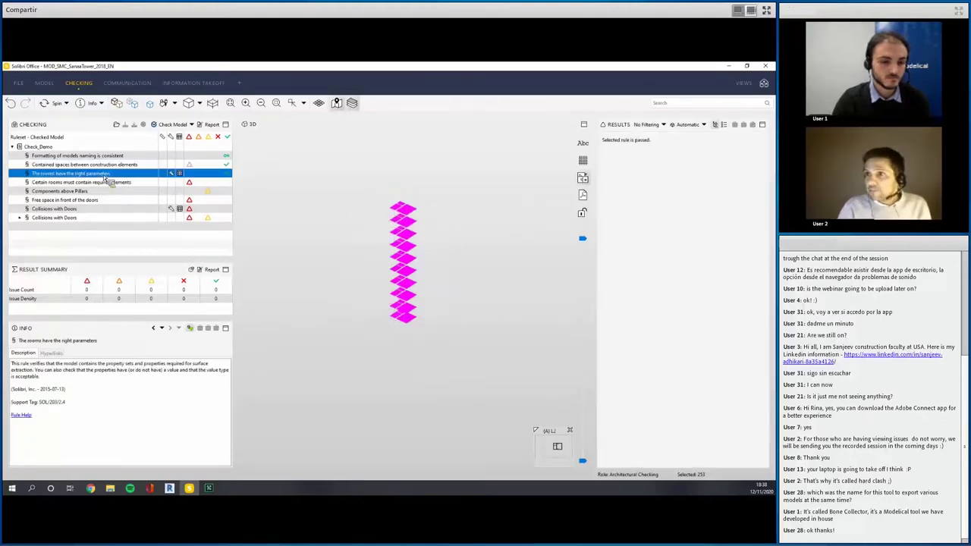
Step: Review the room parameters rule's parameters, including the Space Number requirement
{"action": "right_click", "coordinate": [103, 175]}
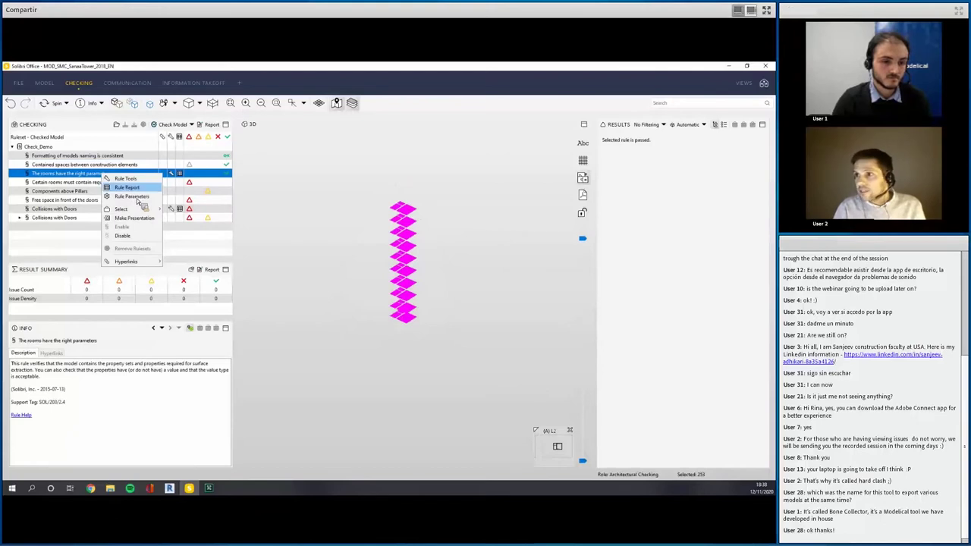
{"action": "left_click", "coordinate": [134, 197]}
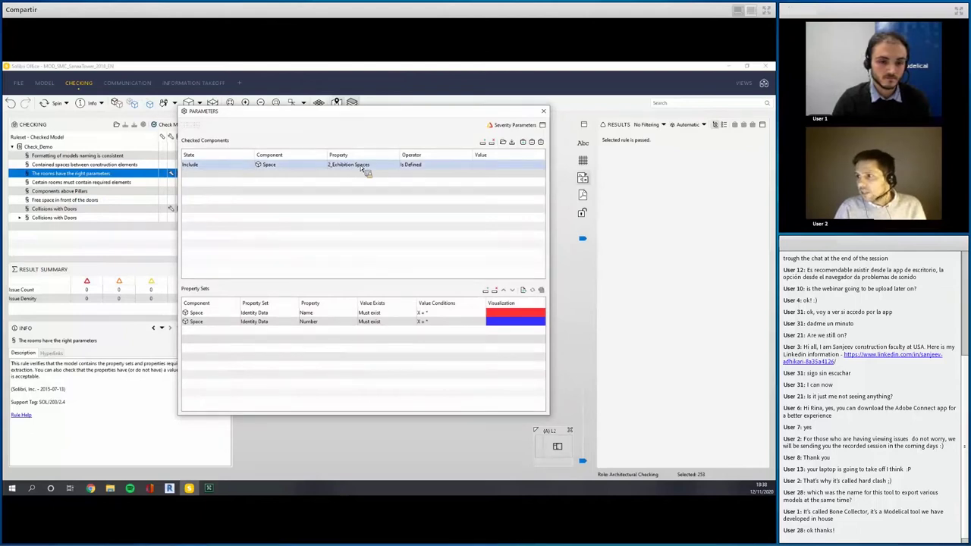
{"action": "left_click", "coordinate": [323, 321]}
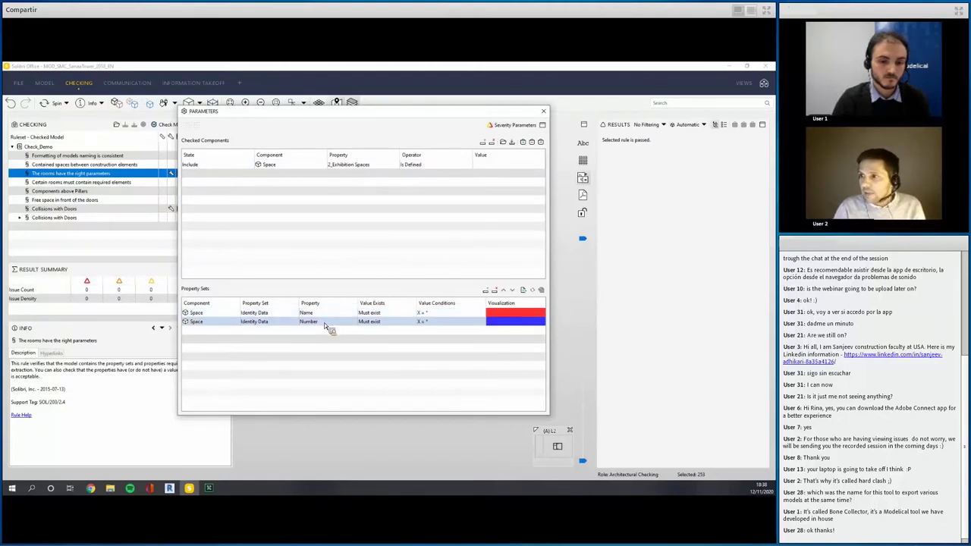
{"action": "left_click", "coordinate": [543, 110]}
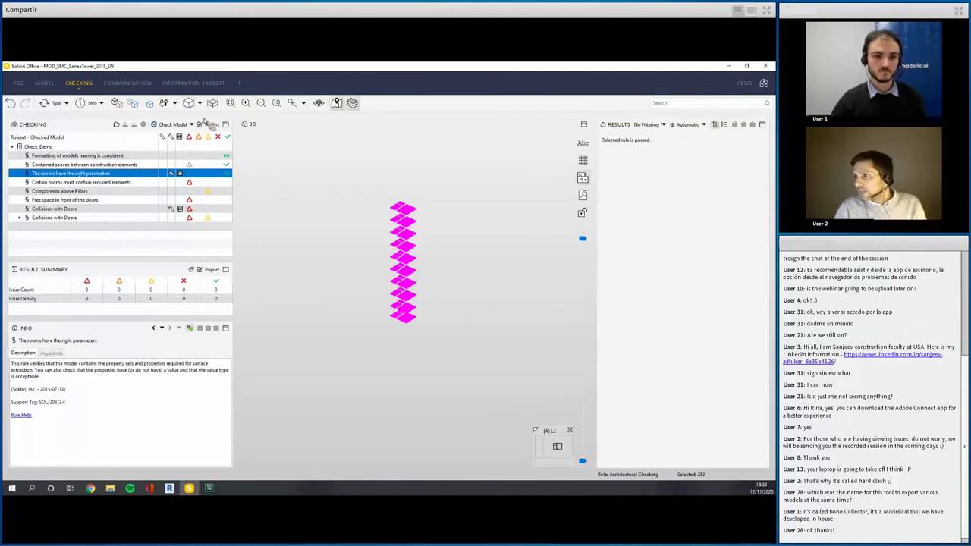
Step: Check Identity Data names and numbers of spaces like Exhibition L8.EX, Terrace L6.TE, Hall GF.HL
{"action": "left_click", "coordinate": [188, 102]}
{"action": "left_click_drag", "start_coordinate": [453, 343], "coordinate": [402, 205]}
{"action": "left_click", "coordinate": [402, 205]}
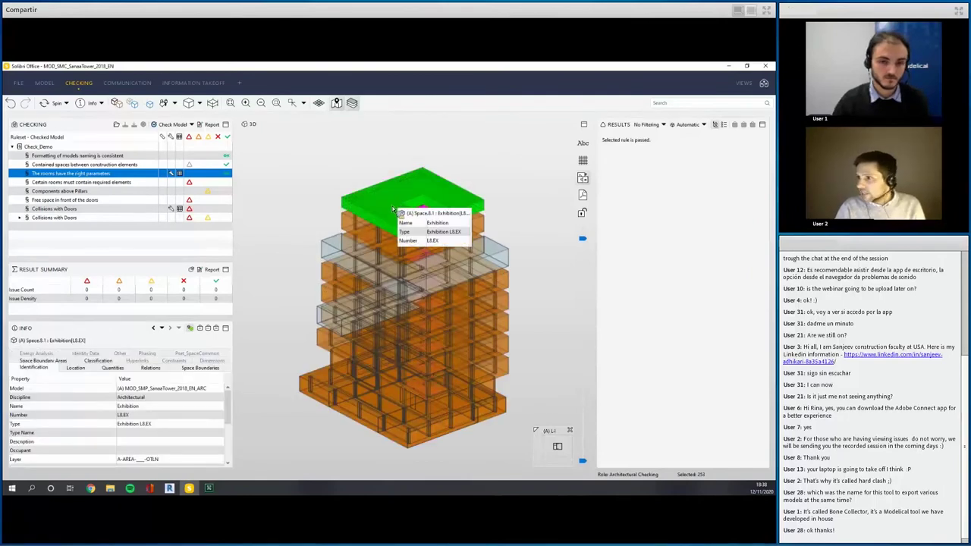
{"action": "left_click", "coordinate": [95, 354]}
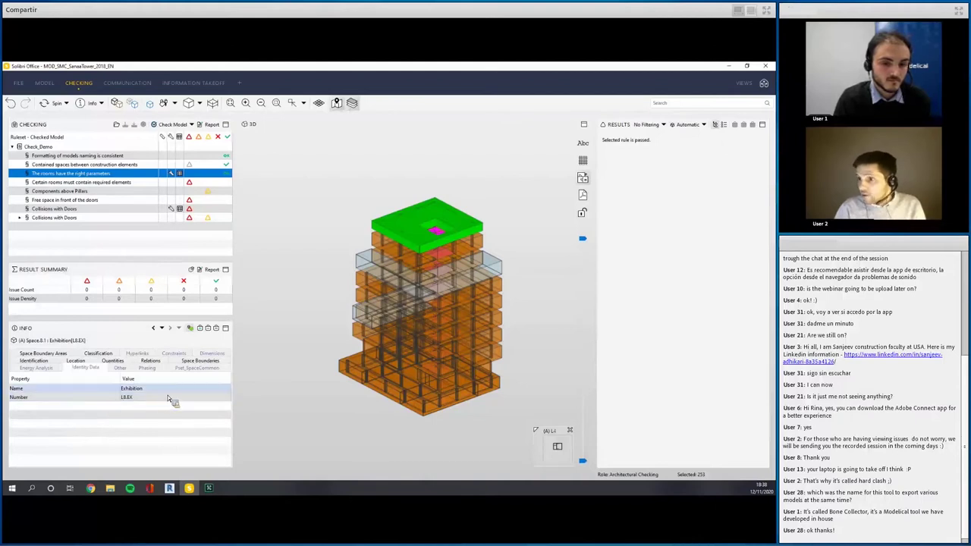
{"action": "left_click", "coordinate": [385, 293]}
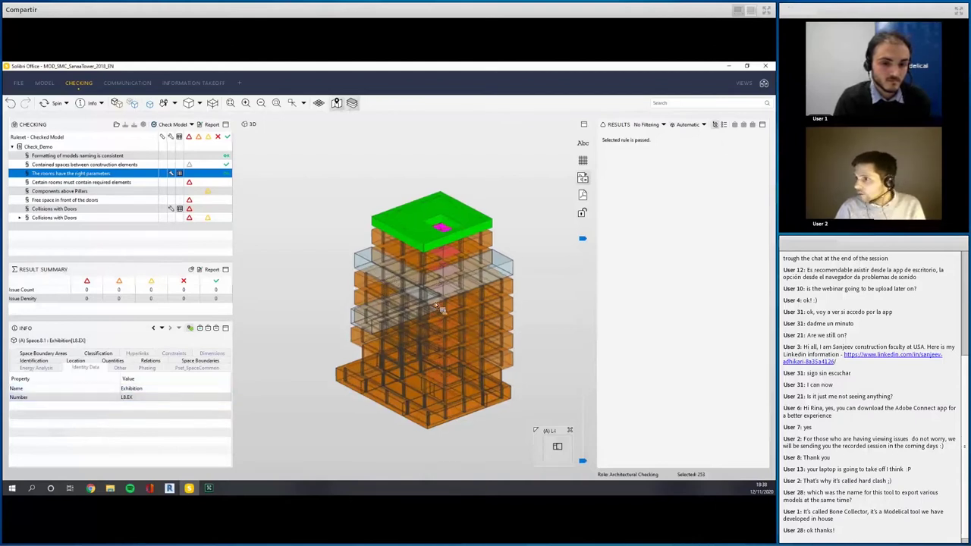
{"action": "left_click", "coordinate": [463, 328]}
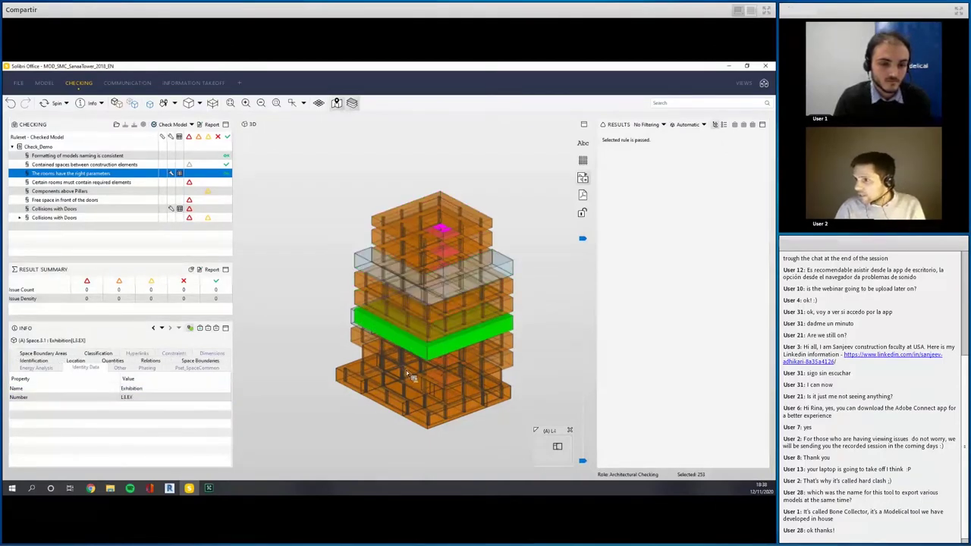
{"action": "left_click", "coordinate": [385, 390]}
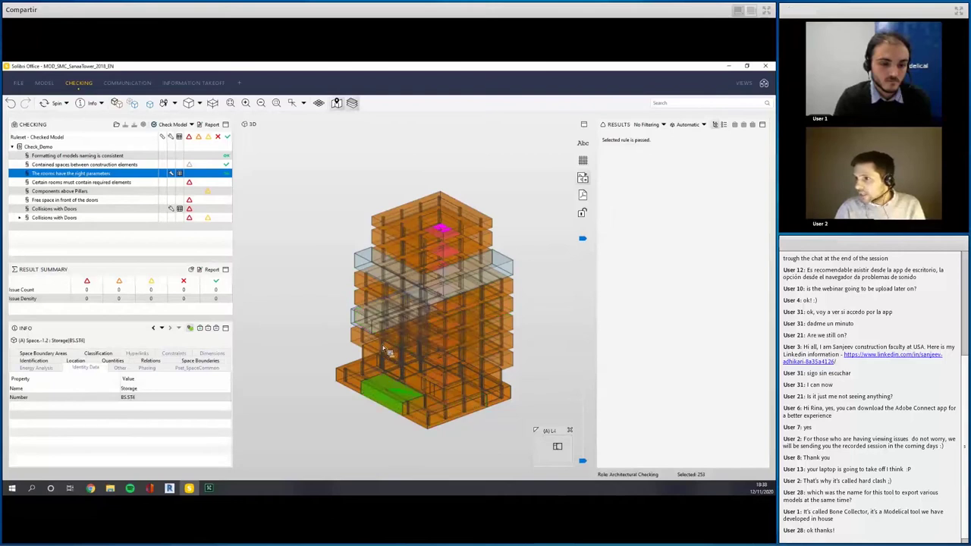
{"action": "left_click", "coordinate": [421, 312]}
{"action": "left_click", "coordinate": [411, 256]}
{"action": "left_click", "coordinate": [413, 238]}
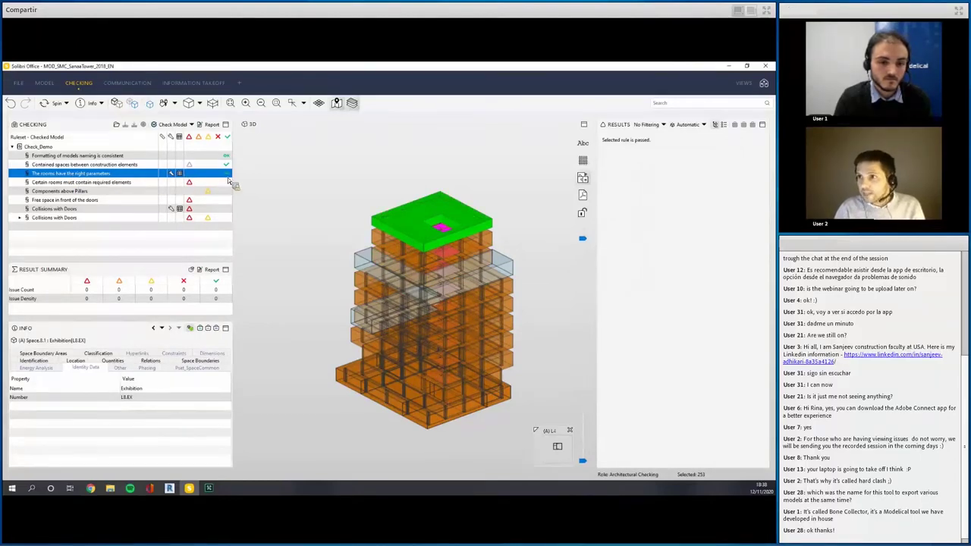
Step: Review the required-elements rule's parameters: 1 to 30 Furniture items in Exterior spaces
{"action": "left_click", "coordinate": [110, 183]}
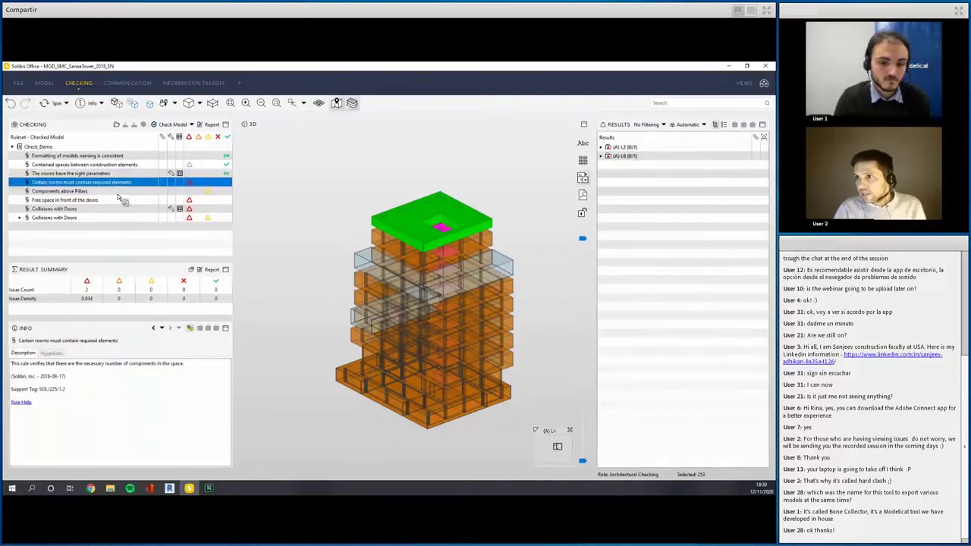
{"action": "right_click", "coordinate": [110, 184]}
{"action": "left_click", "coordinate": [134, 207]}
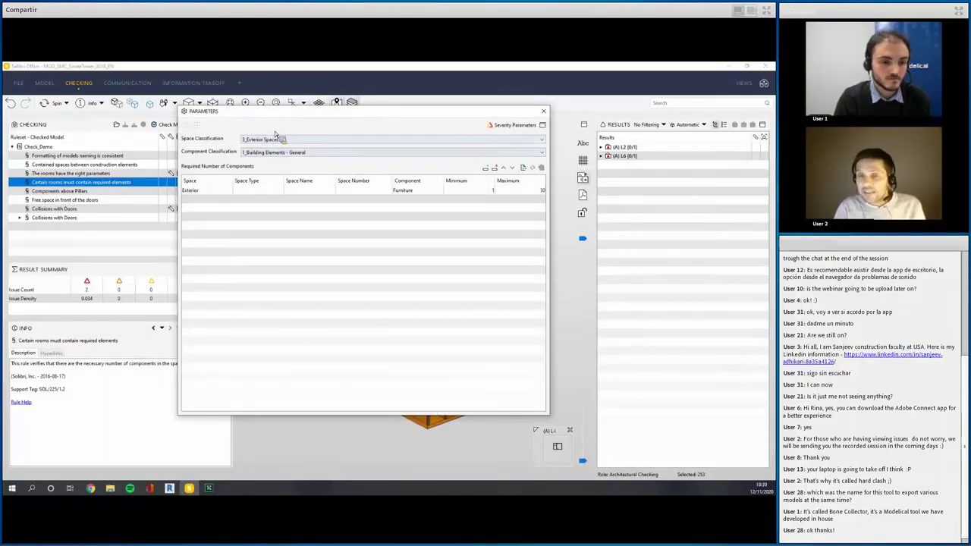
{"action": "left_click", "coordinate": [468, 193]}
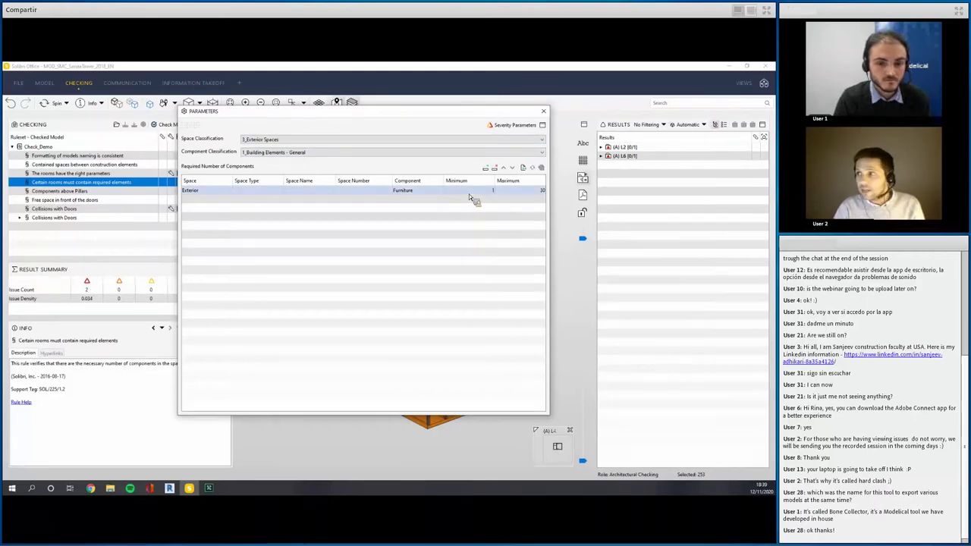
{"action": "left_click", "coordinate": [527, 191]}
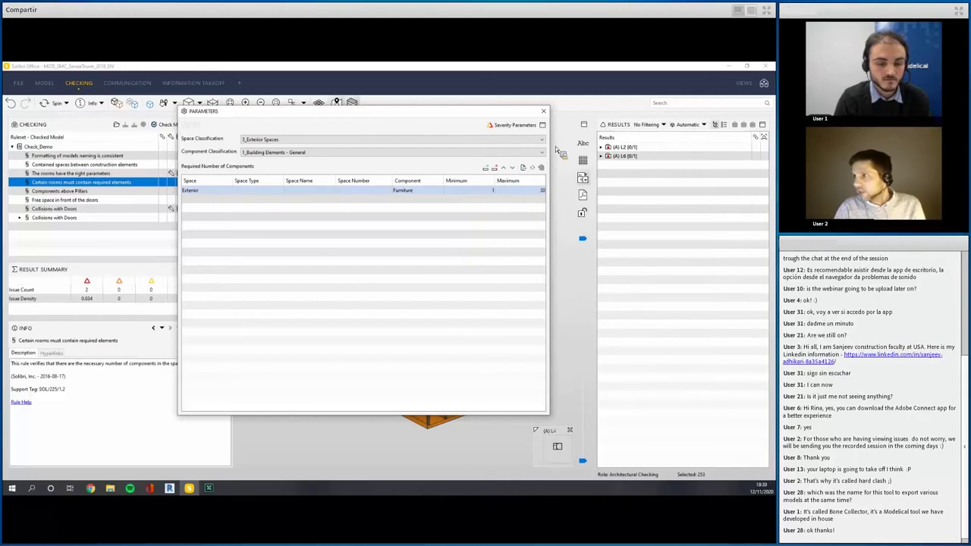
{"action": "left_click", "coordinate": [544, 112]}
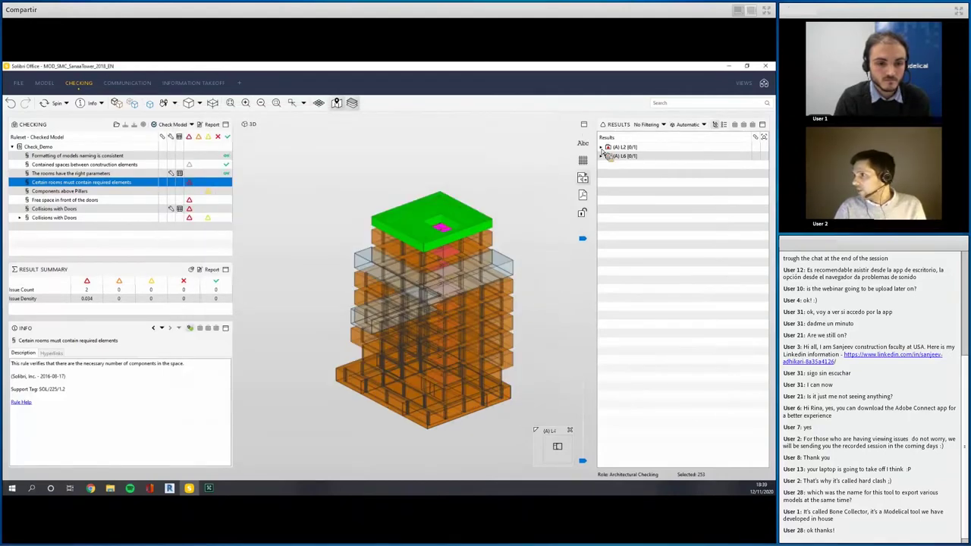
Step: Show the L2 Space.2.2 Terrace issue of 35 furniture items against a maximum of 30
{"action": "left_click", "coordinate": [601, 147]}
{"action": "left_click", "coordinate": [634, 156]}
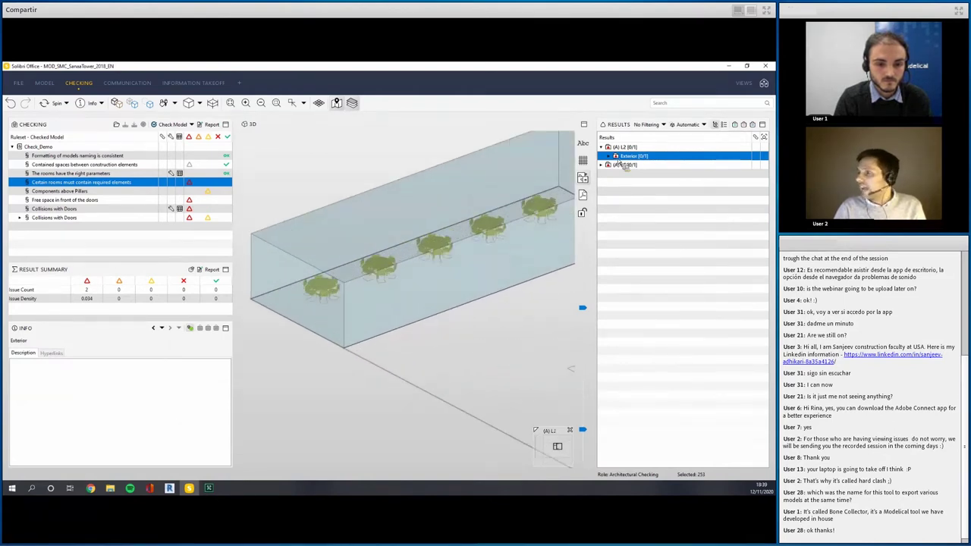
{"action": "left_click", "coordinate": [609, 156]}
{"action": "left_click", "coordinate": [615, 165]}
{"action": "left_click", "coordinate": [660, 175]}
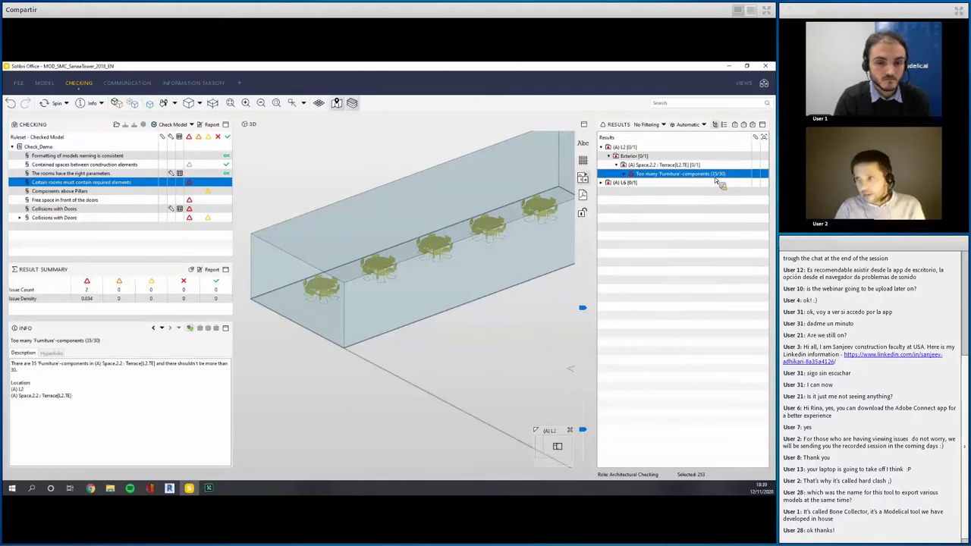
{"action": "scroll", "coordinate": [359, 433], "scroll_direction": "up", "scroll_amount": 1}
{"action": "left_click_drag", "start_coordinate": [360, 433], "coordinate": [330, 312]}
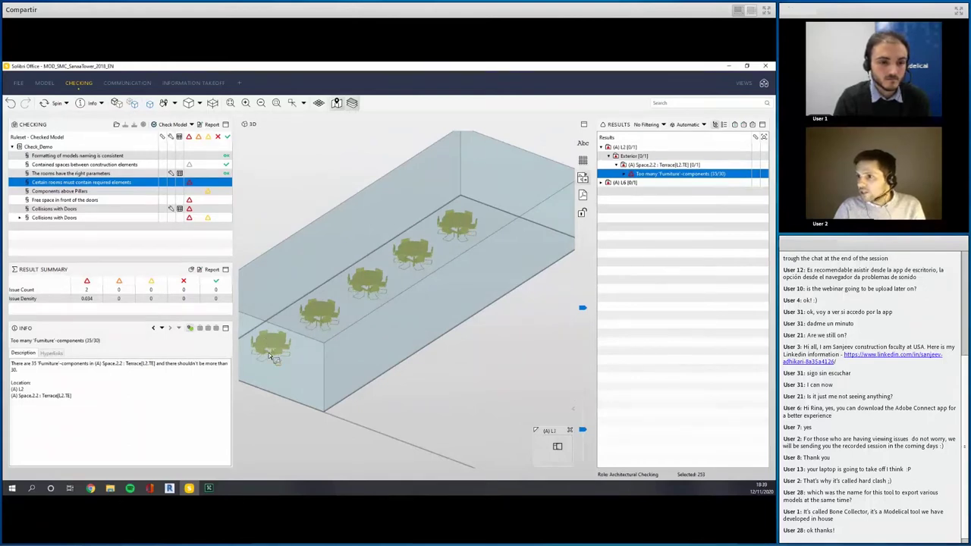
{"action": "left_click_drag", "start_coordinate": [371, 381], "coordinate": [353, 423]}
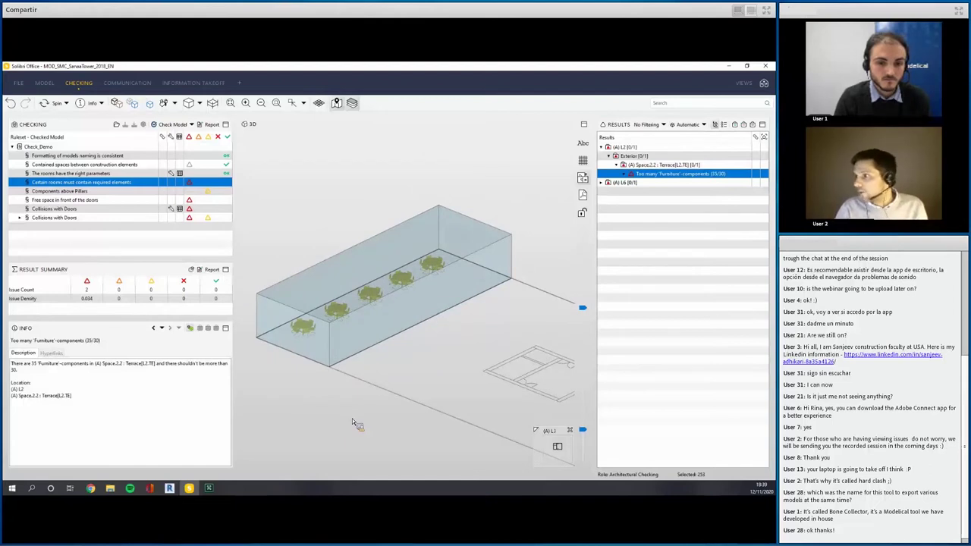
Step: Show the L6 Space.6.1 Terrace issue of having no furniture at all
{"action": "left_click", "coordinate": [602, 183]}
{"action": "left_click", "coordinate": [610, 192]}
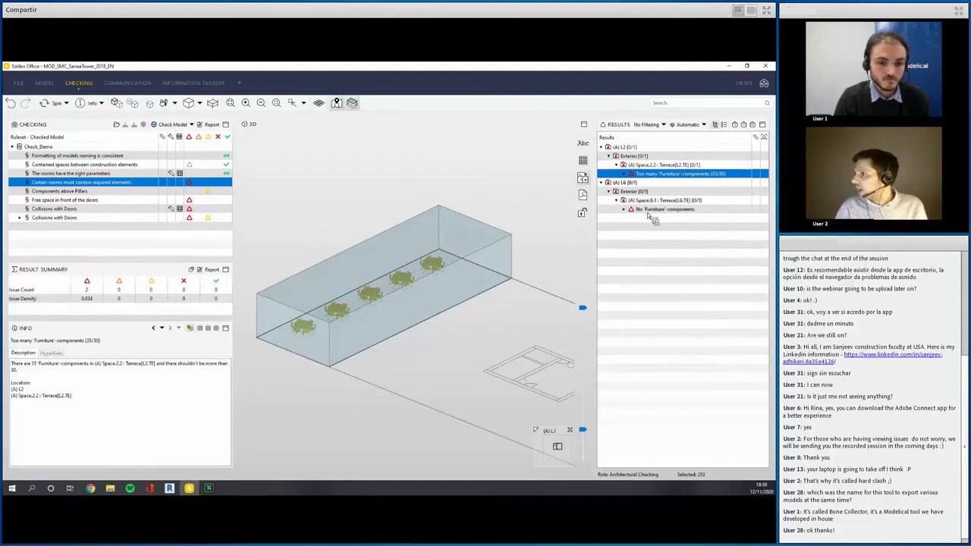
{"action": "left_click", "coordinate": [649, 211]}
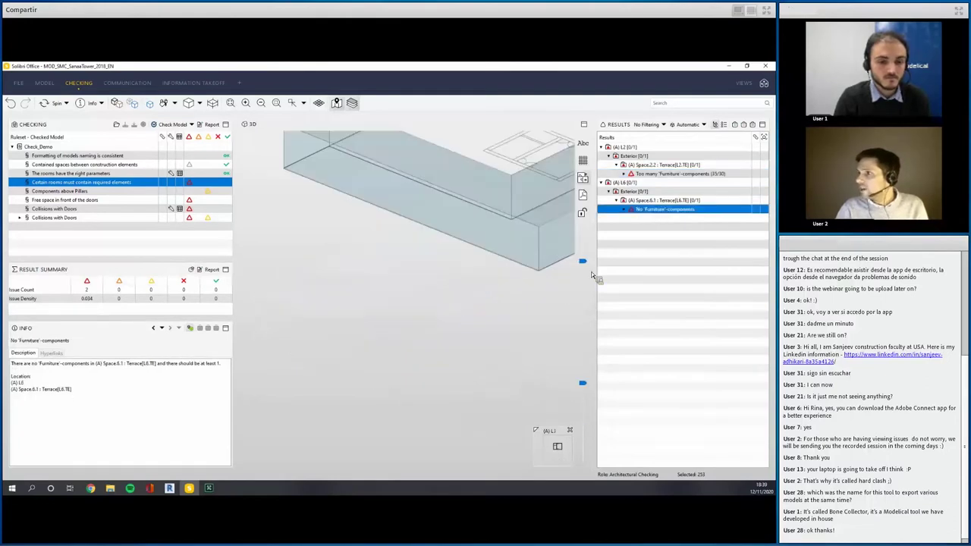
{"action": "left_click_drag", "start_coordinate": [363, 366], "coordinate": [402, 313]}
{"action": "middle_click_drag", "start_coordinate": [400, 309], "coordinate": [363, 385]}
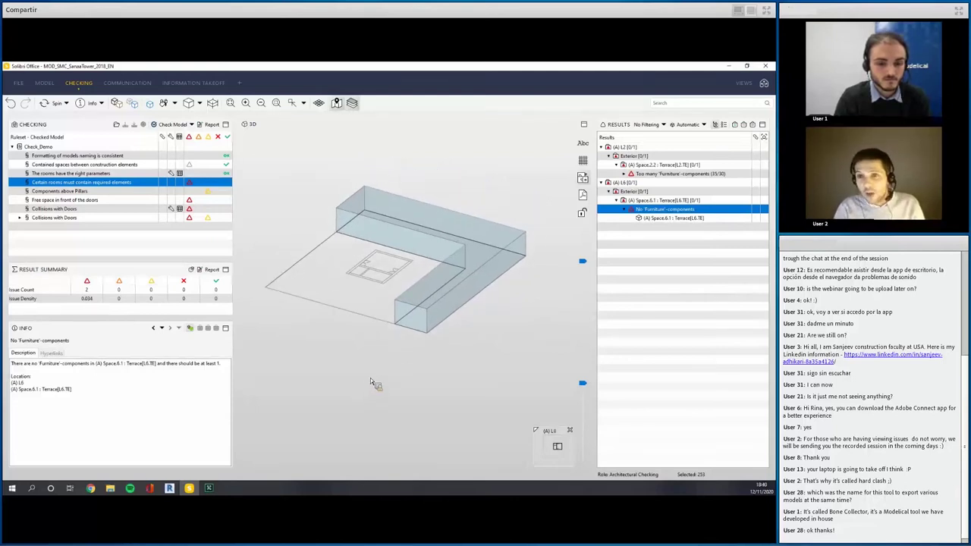
{"action": "mouse_move", "coordinate": [413, 353]}
{"action": "left_mouse_down"}
{"action": "mouse_move", "coordinate": [462, 315]}
{"action": "mouse_move", "coordinate": [433, 383]}
{"action": "mouse_move", "coordinate": [406, 364]}
{"action": "mouse_move", "coordinate": [434, 364]}
{"action": "mouse_move", "coordinate": [429, 351]}
{"action": "mouse_move", "coordinate": [414, 363]}
{"action": "left_mouse_up"}
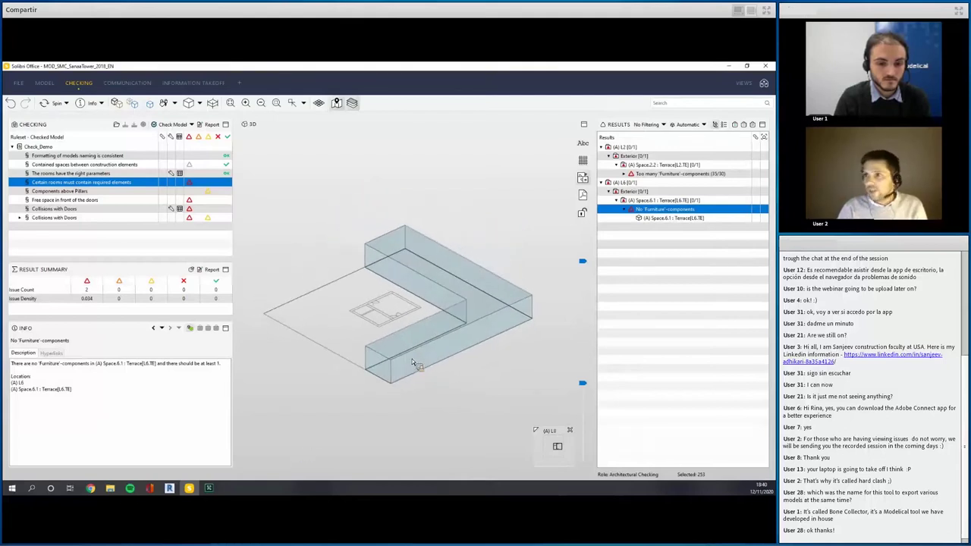
Step: Show the four 400 x 600mm L7 columns that don't touch the slab above
{"action": "left_click", "coordinate": [93, 193]}
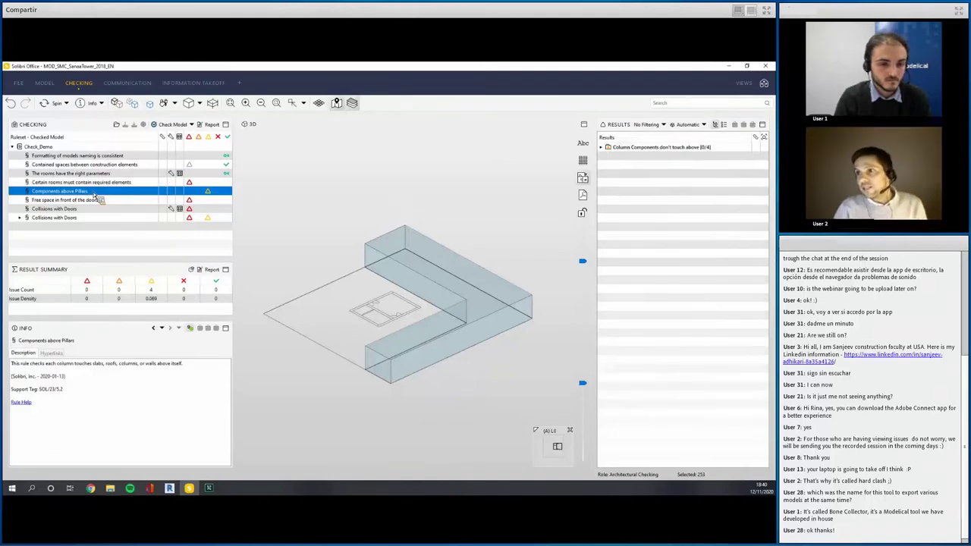
{"action": "right_click", "coordinate": [95, 195]}
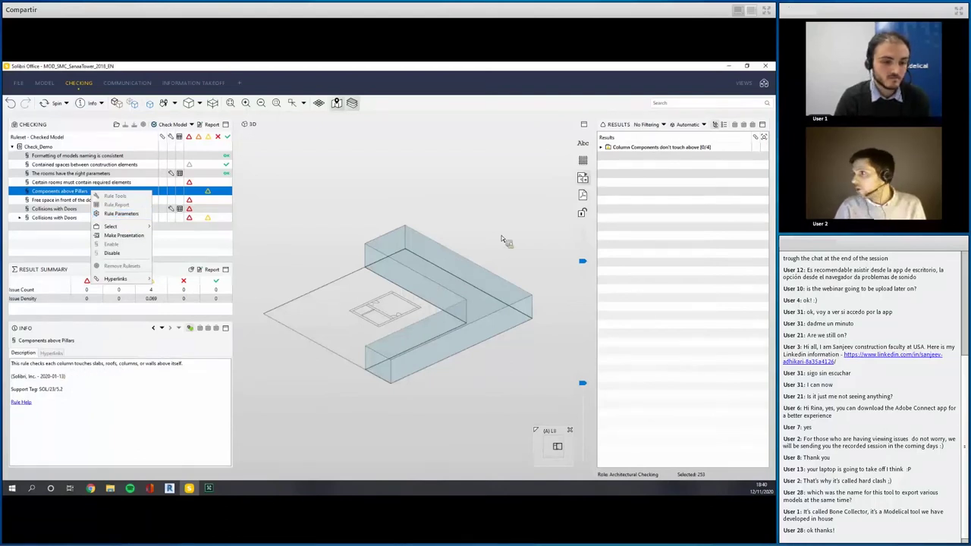
{"action": "left_click", "coordinate": [354, 209]}
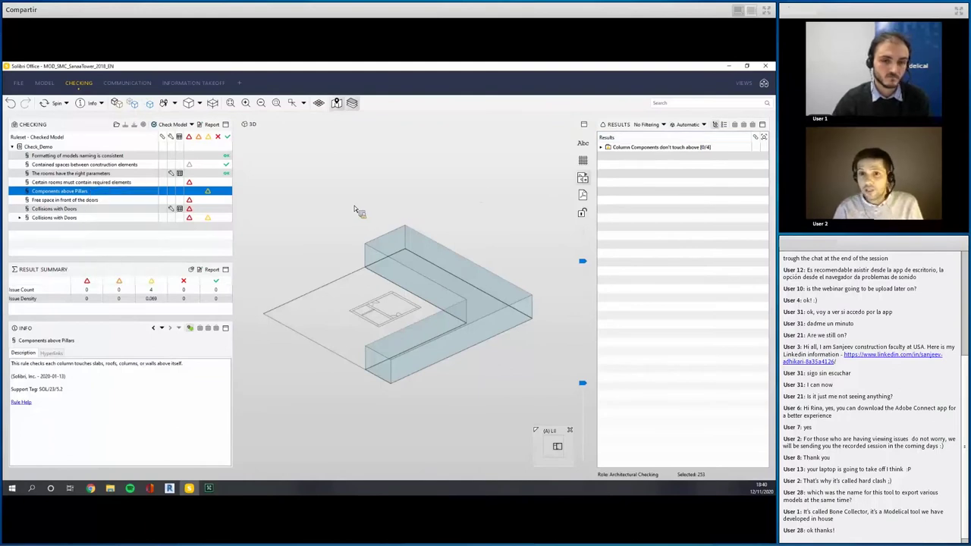
{"action": "double_click", "coordinate": [668, 149]}
{"action": "mouse_move", "coordinate": [475, 386]}
{"action": "left_mouse_down"}
{"action": "mouse_move", "coordinate": [435, 324]}
{"action": "mouse_move", "coordinate": [392, 325]}
{"action": "left_mouse_up"}
{"action": "scroll", "coordinate": [452, 324], "scroll_direction": "up", "scroll_amount": 10}
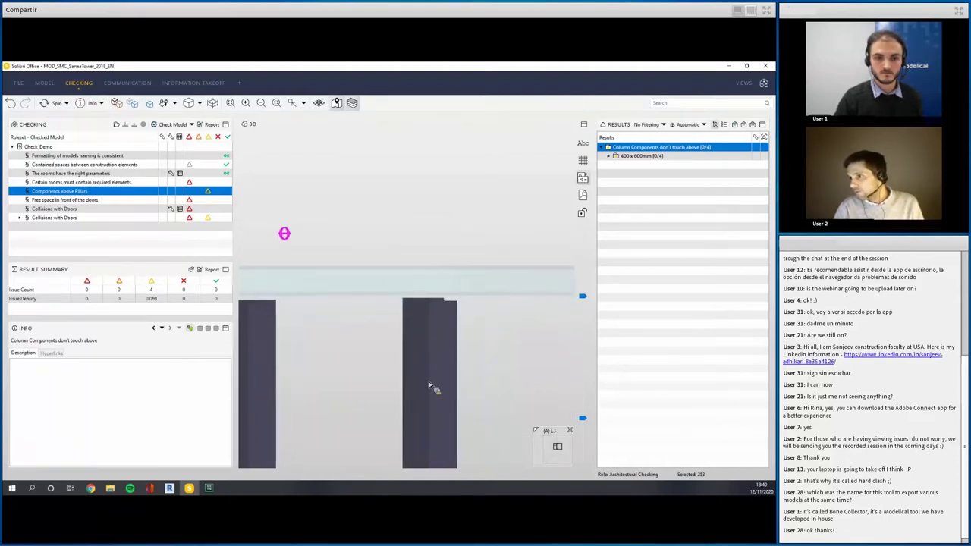
{"action": "left_click_drag", "start_coordinate": [438, 378], "coordinate": [446, 342]}
{"action": "scroll", "coordinate": [449, 337], "scroll_direction": "down", "scroll_amount": 5}
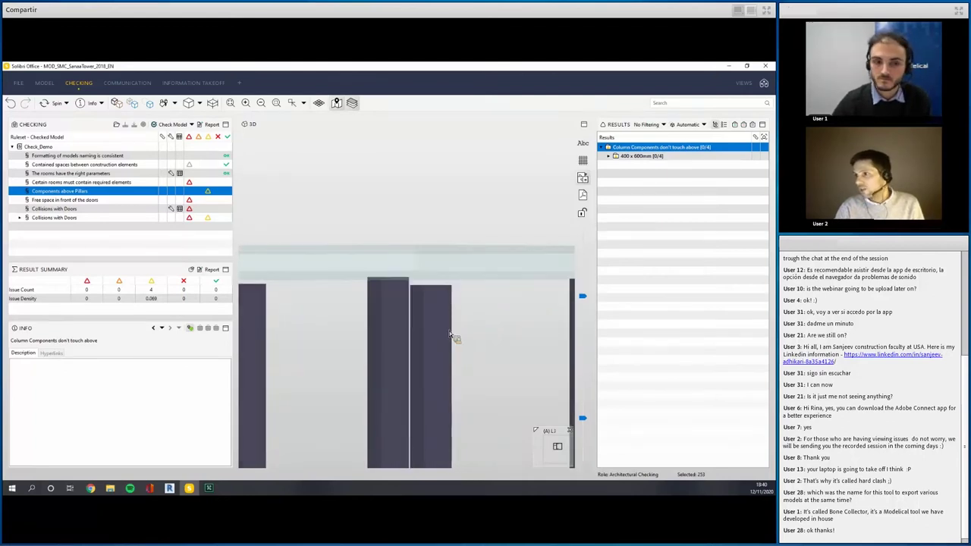
{"action": "left_click_drag", "start_coordinate": [424, 311], "coordinate": [449, 405]}
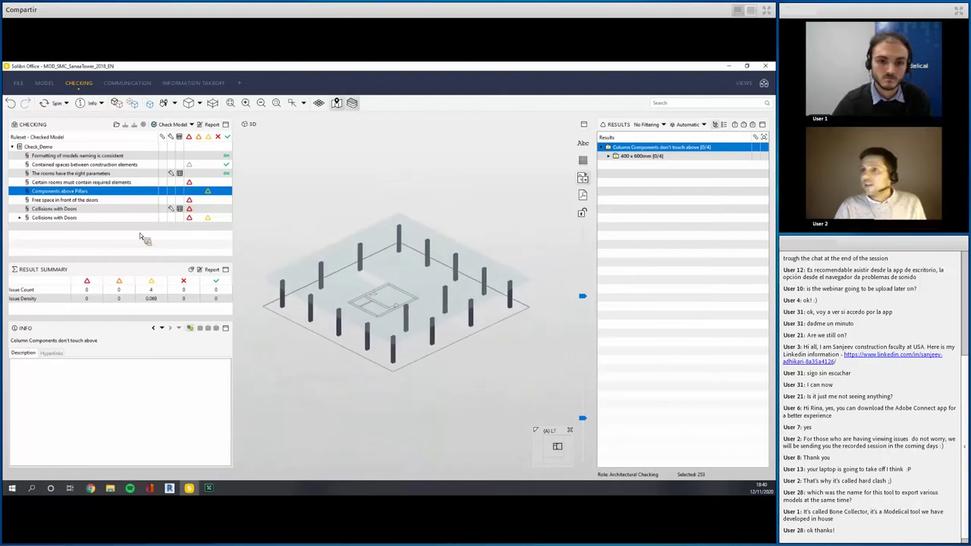
Step: Select the free-space-in-front-of-doors rule's 1525mm furniture clearance result
{"action": "left_click", "coordinate": [77, 200]}
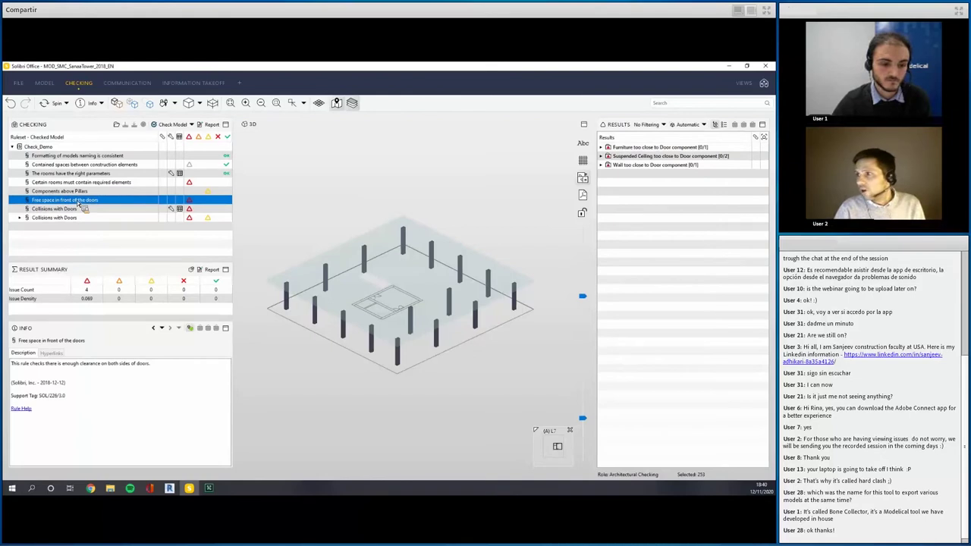
{"action": "left_click", "coordinate": [618, 151]}
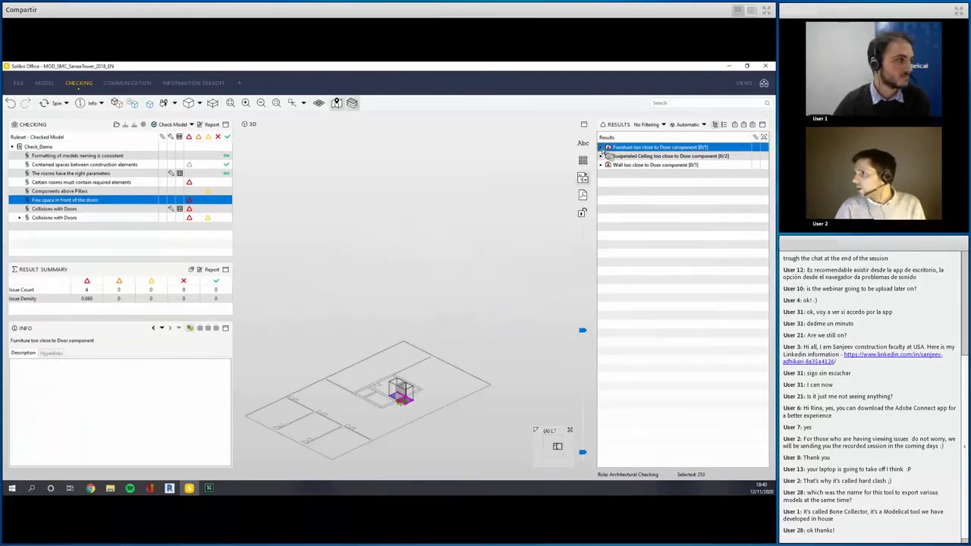
{"action": "left_click", "coordinate": [615, 157]}
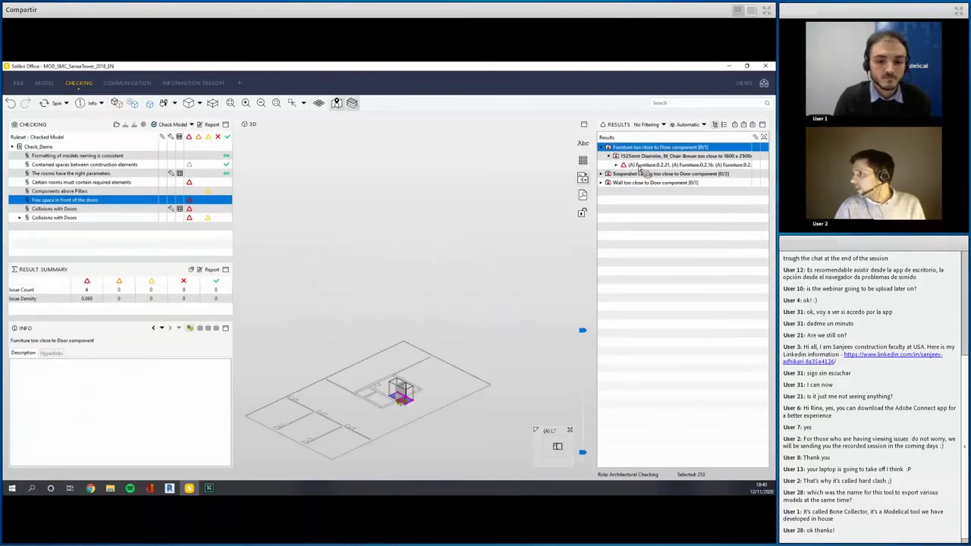
{"action": "left_click", "coordinate": [645, 165]}
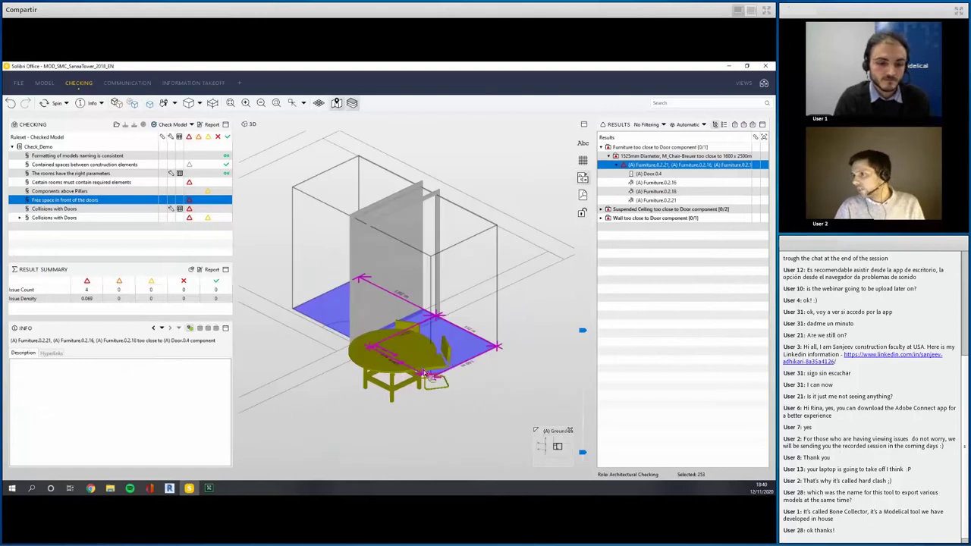
{"action": "scroll", "coordinate": [290, 345], "scroll_direction": "up", "scroll_amount": 5}
{"action": "scroll", "coordinate": [257, 280], "scroll_direction": "down", "scroll_amount": 5}
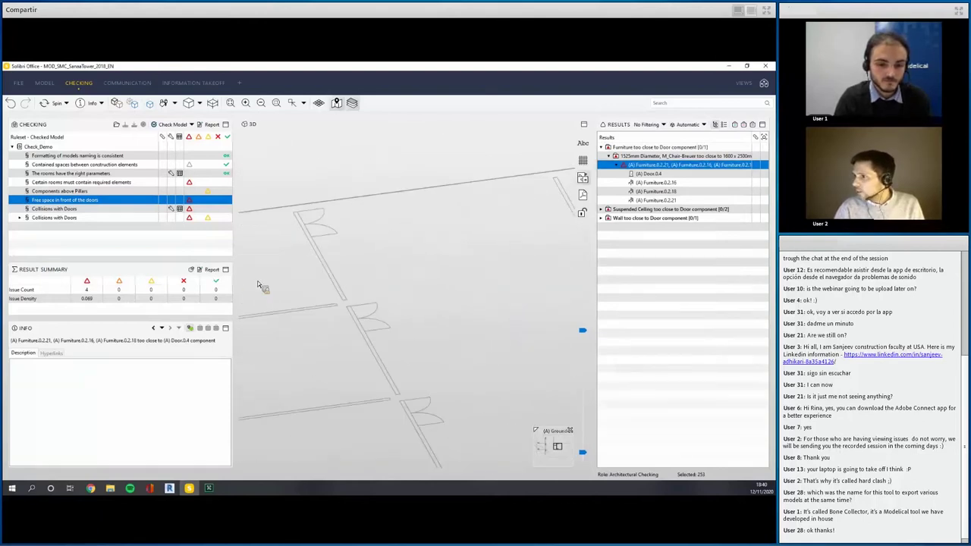
{"action": "scroll", "coordinate": [379, 326], "scroll_direction": "up", "scroll_amount": 5}
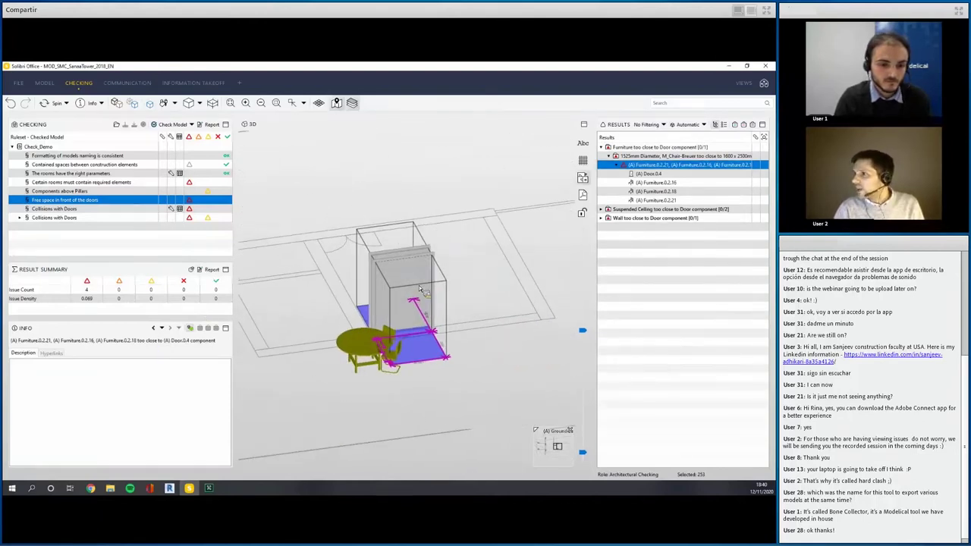
Step: Frame the round table, chairs, 1600 x 2500mm double door and blue clearance zone in view
{"action": "left_click", "coordinate": [353, 337]}
{"action": "left_click_drag", "start_coordinate": [353, 341], "coordinate": [389, 341]}
{"action": "mouse_move", "coordinate": [358, 372]}
{"action": "left_mouse_down"}
{"action": "mouse_move", "coordinate": [334, 378]}
{"action": "mouse_move", "coordinate": [359, 370]}
{"action": "mouse_move", "coordinate": [335, 360]}
{"action": "mouse_move", "coordinate": [464, 345]}
{"action": "mouse_move", "coordinate": [375, 350]}
{"action": "mouse_move", "coordinate": [528, 410]}
{"action": "mouse_move", "coordinate": [373, 377]}
{"action": "left_mouse_up"}
{"action": "scroll", "coordinate": [444, 401], "scroll_direction": "down", "scroll_amount": 3}
{"action": "scroll", "coordinate": [370, 372], "scroll_direction": "up", "scroll_amount": 4}
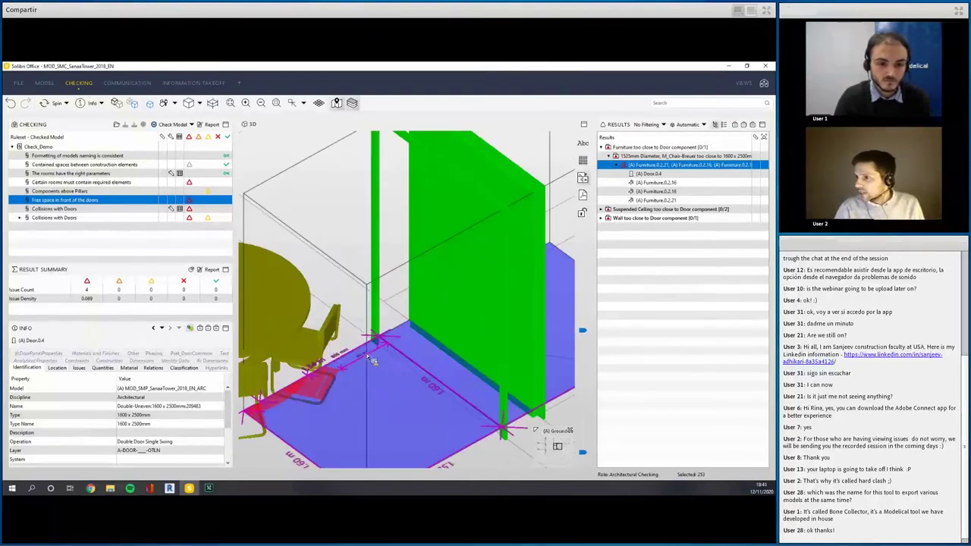
{"action": "scroll", "coordinate": [309, 402], "scroll_direction": "down", "scroll_amount": 4}
{"action": "left_click_drag", "start_coordinate": [311, 405], "coordinate": [361, 407]}
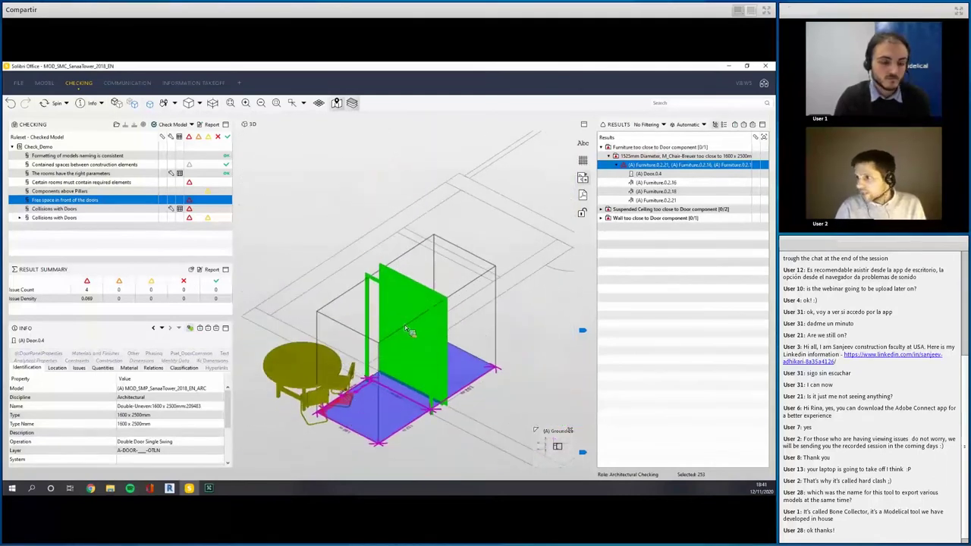
{"action": "middle_click_drag", "start_coordinate": [406, 389], "coordinate": [417, 348]}
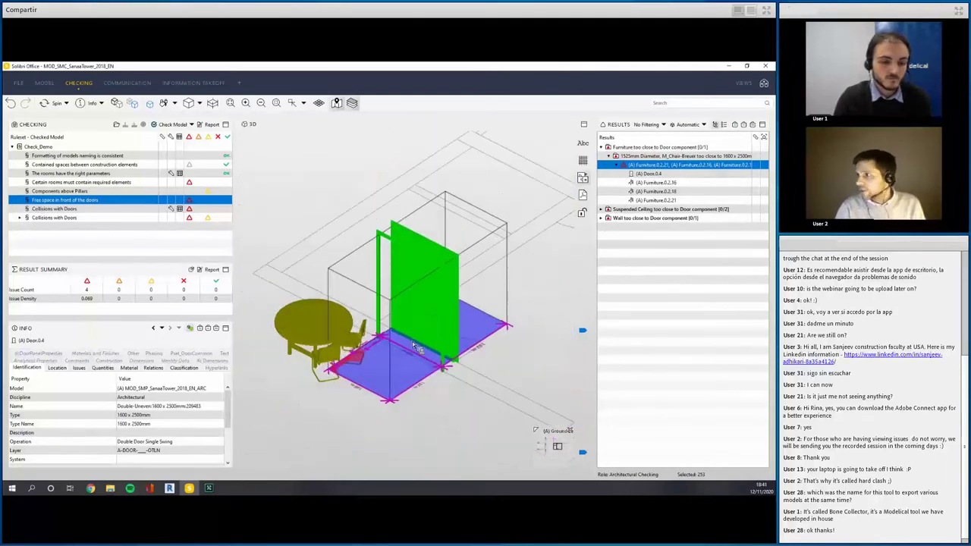
Step: Inspect the suspended-ceiling-too-close-to-door result from front and below the slab
{"action": "left_click", "coordinate": [655, 210]}
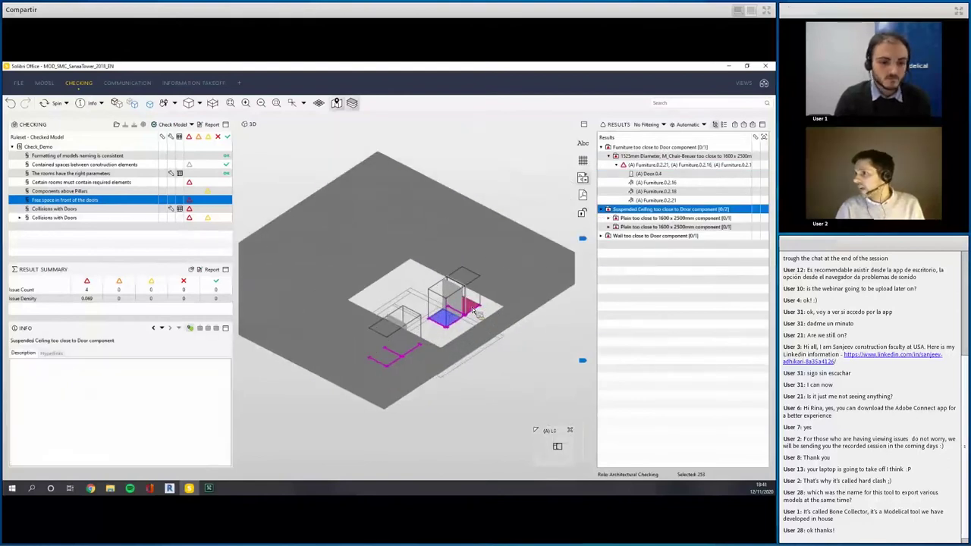
{"action": "mouse_move", "coordinate": [403, 298]}
{"action": "left_mouse_down"}
{"action": "mouse_move", "coordinate": [353, 316]}
{"action": "mouse_move", "coordinate": [379, 322]}
{"action": "mouse_move", "coordinate": [334, 348]}
{"action": "mouse_move", "coordinate": [335, 337]}
{"action": "mouse_move", "coordinate": [316, 368]}
{"action": "mouse_move", "coordinate": [401, 348]}
{"action": "left_mouse_up"}
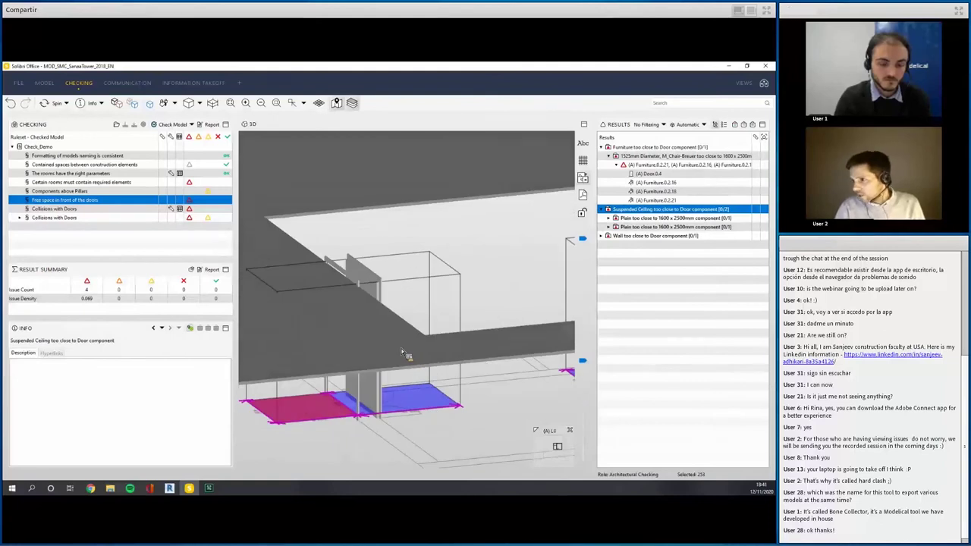
{"action": "left_click_drag", "start_coordinate": [388, 334], "coordinate": [535, 237]}
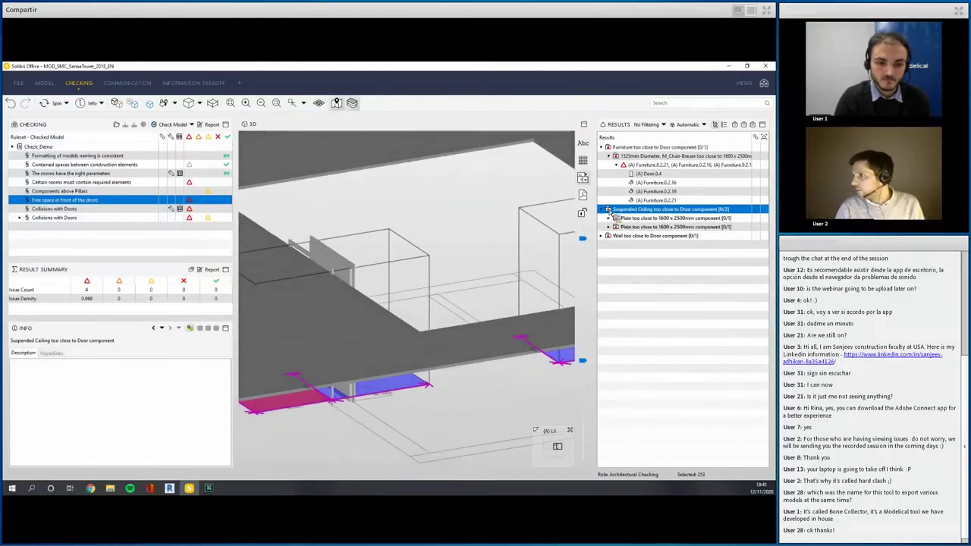
Step: Open the 'Wall too close to Door component' issue and orbit around the door clearance boxes
{"action": "left_click", "coordinate": [602, 210]}
{"action": "double_click", "coordinate": [631, 220]}
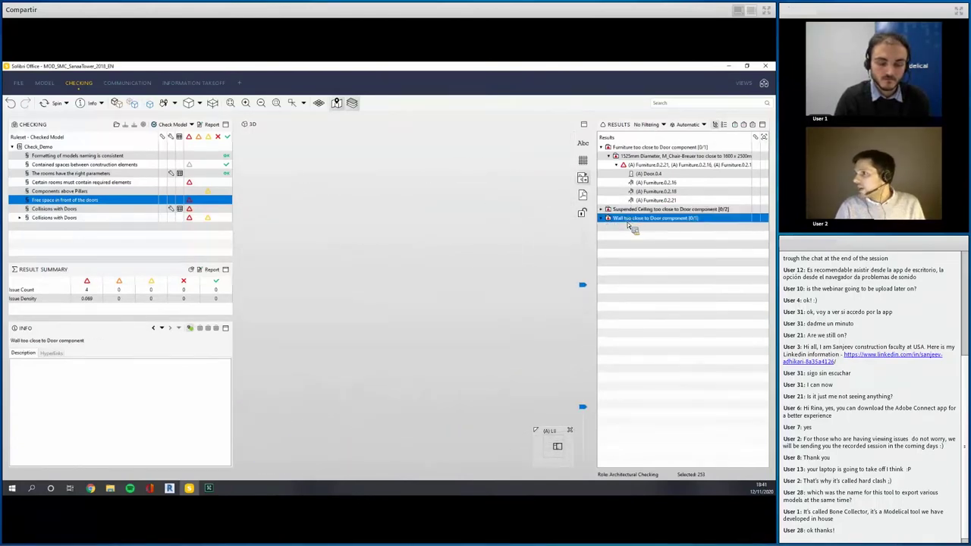
{"action": "scroll", "coordinate": [383, 332], "scroll_direction": "down", "scroll_amount": 5}
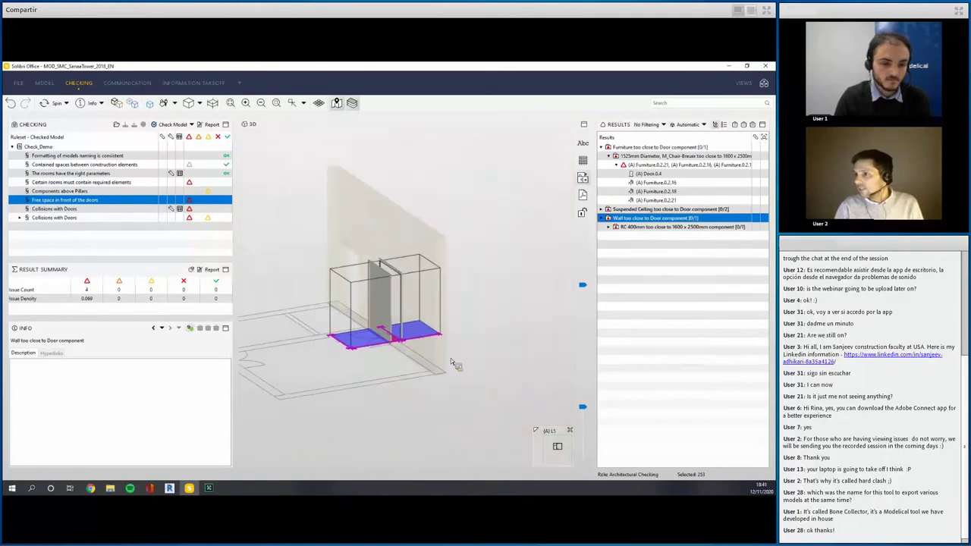
{"action": "mouse_move", "coordinate": [385, 345]}
{"action": "left_mouse_down"}
{"action": "mouse_move", "coordinate": [387, 334]}
{"action": "mouse_move", "coordinate": [379, 351]}
{"action": "mouse_move", "coordinate": [384, 342]}
{"action": "mouse_move", "coordinate": [392, 353]}
{"action": "left_mouse_up"}
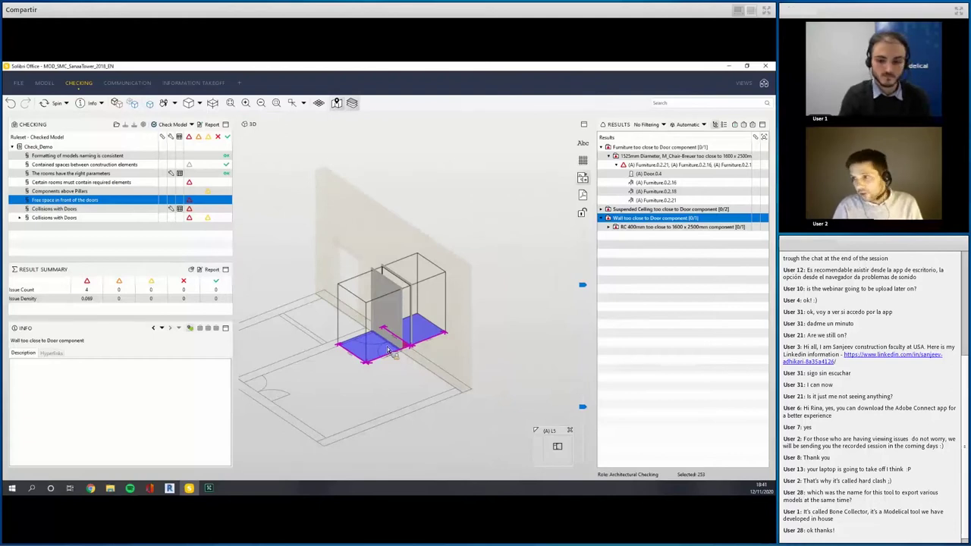
{"action": "left_click_drag", "start_coordinate": [387, 348], "coordinate": [387, 370]}
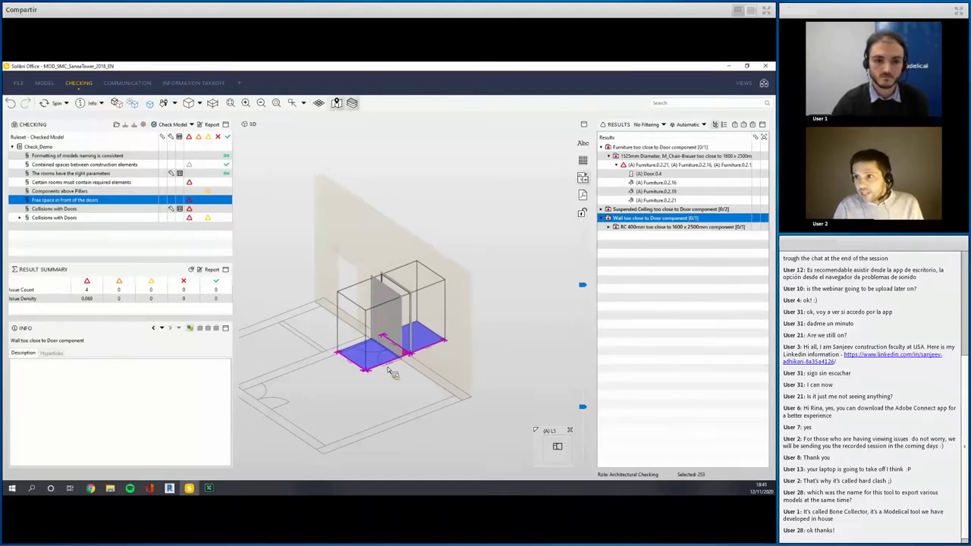
Step: Review the Collisions with Doors rule's results and its parameters, including the second component set
{"action": "left_click", "coordinate": [55, 208]}
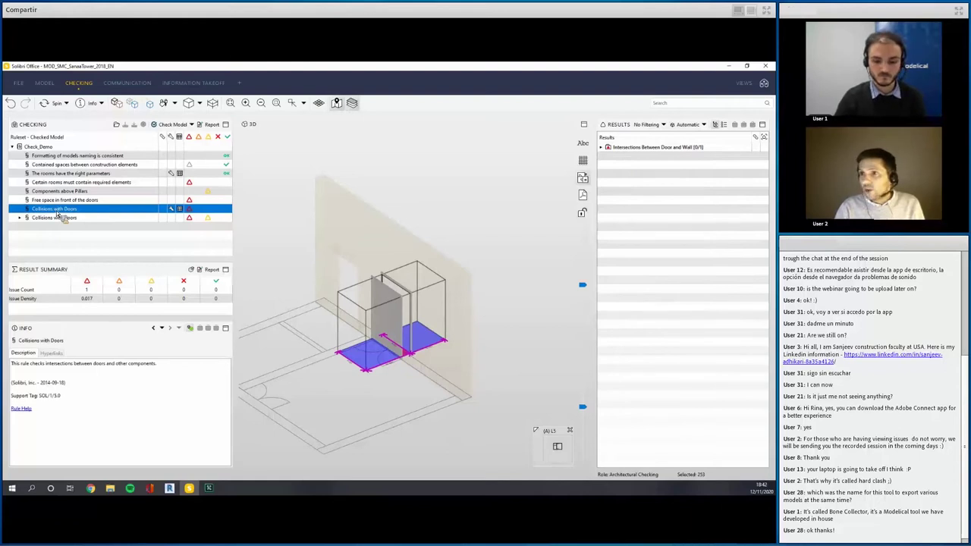
{"action": "left_click", "coordinate": [638, 149]}
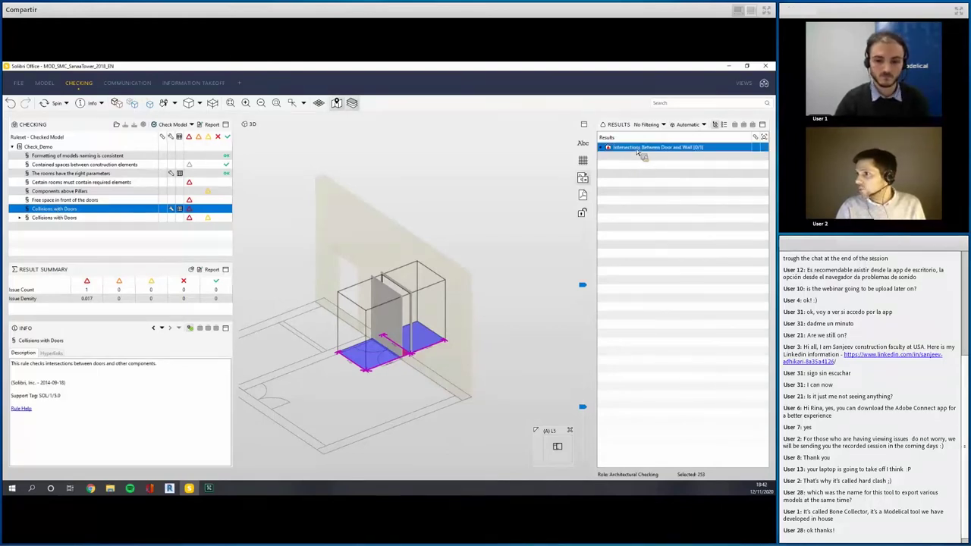
{"action": "right_click", "coordinate": [44, 209]}
{"action": "left_click", "coordinate": [69, 234]}
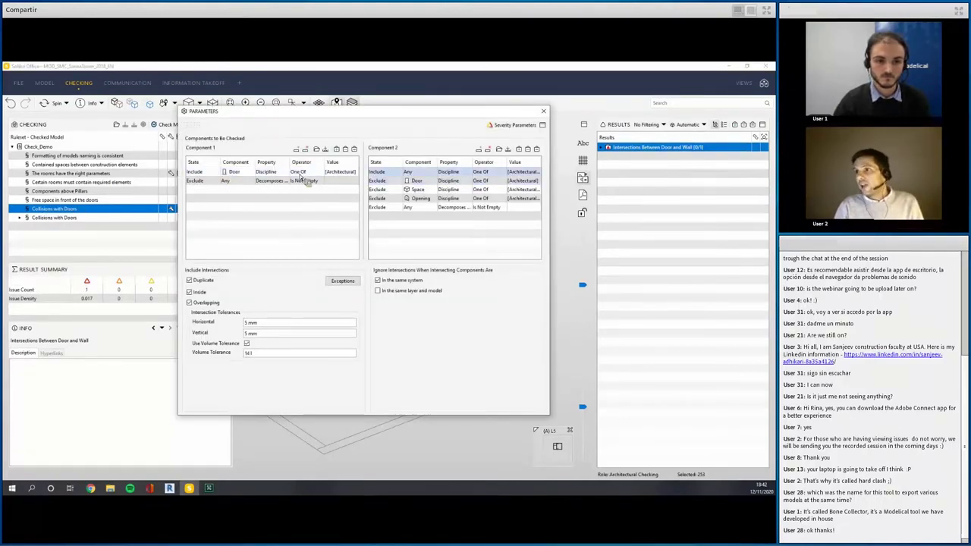
{"action": "left_click", "coordinate": [384, 176]}
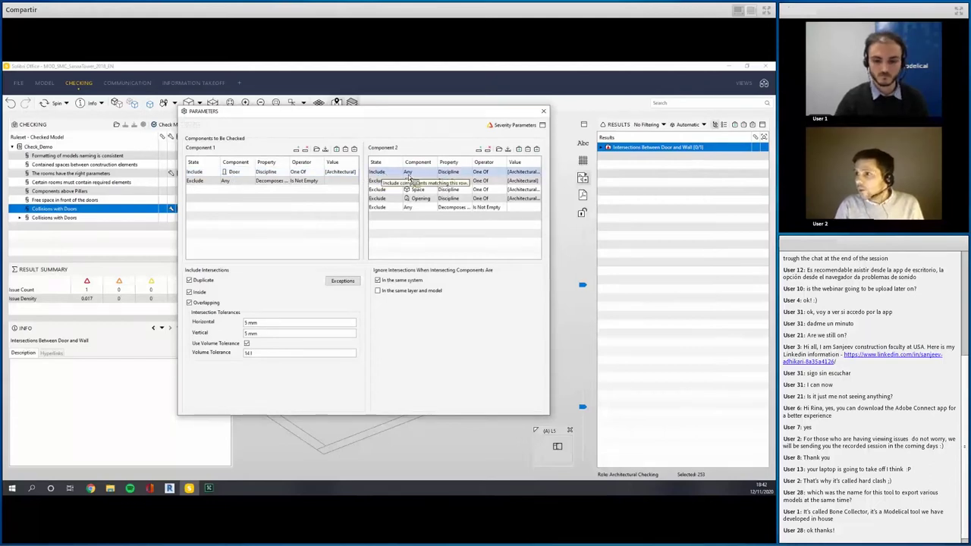
{"action": "left_click", "coordinate": [543, 111]}
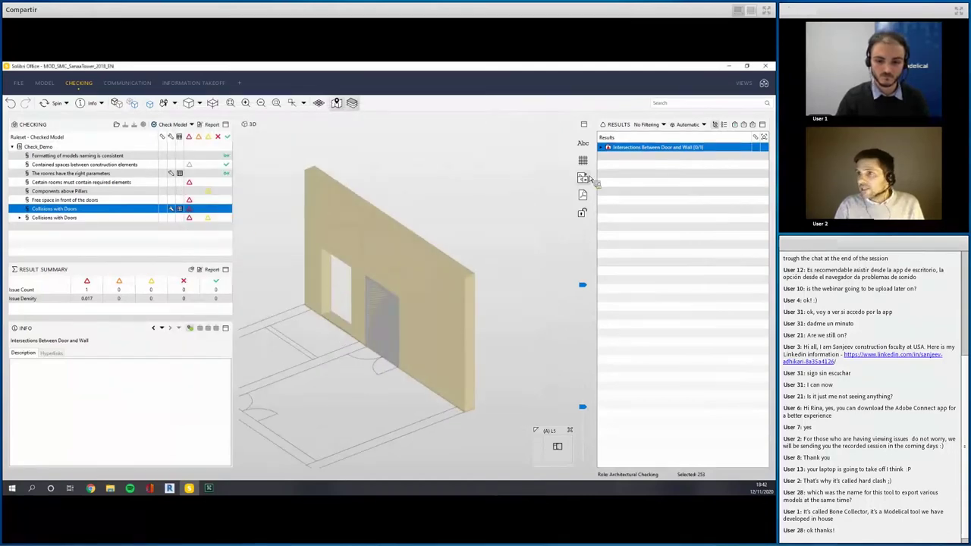
Step: Inspect the Door.4.2 and Wall.4.5 intersection, then return to the Free space rule's results
{"action": "left_click", "coordinate": [618, 151]}
{"action": "left_click", "coordinate": [603, 149]}
{"action": "left_click", "coordinate": [609, 157]}
{"action": "left_click", "coordinate": [616, 165]}
{"action": "left_click", "coordinate": [652, 174]}
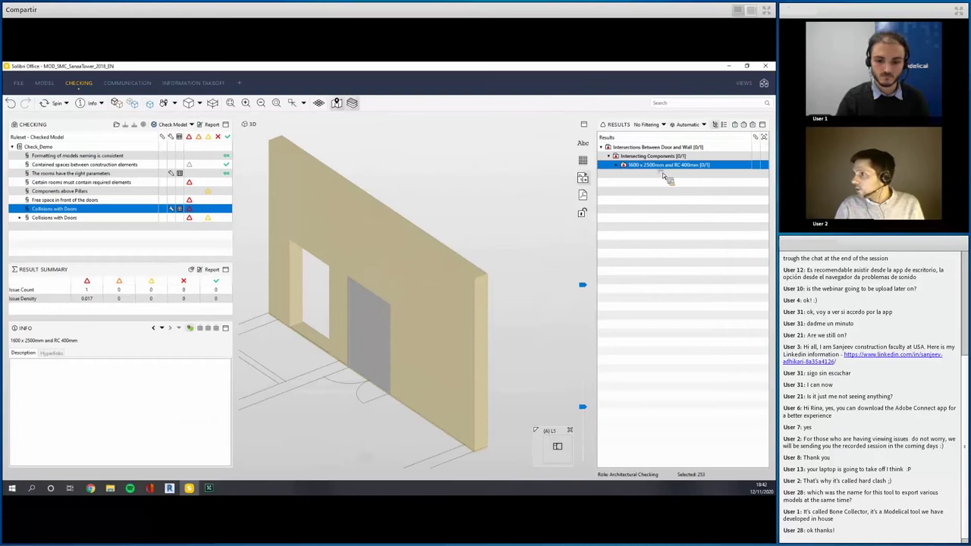
{"action": "scroll", "coordinate": [392, 330], "scroll_direction": "down", "scroll_amount": 3}
{"action": "left_click_drag", "start_coordinate": [423, 354], "coordinate": [441, 374]}
{"action": "mouse_move", "coordinate": [443, 377]}
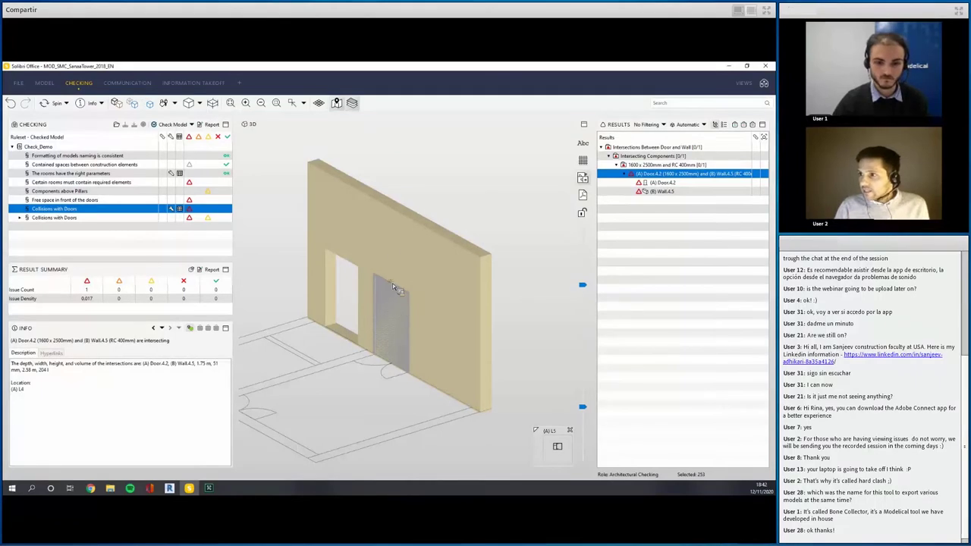
{"action": "left_click", "coordinate": [389, 248]}
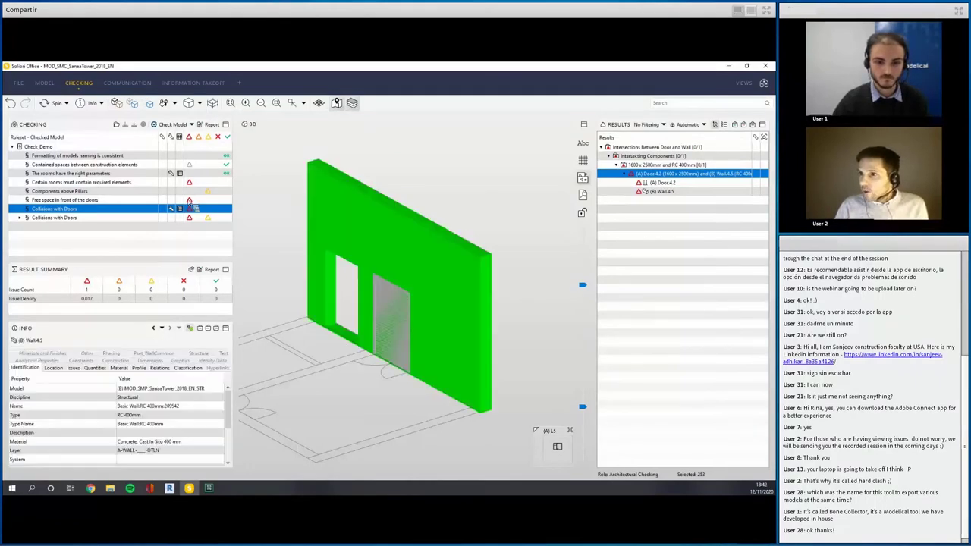
{"action": "left_click", "coordinate": [89, 200]}
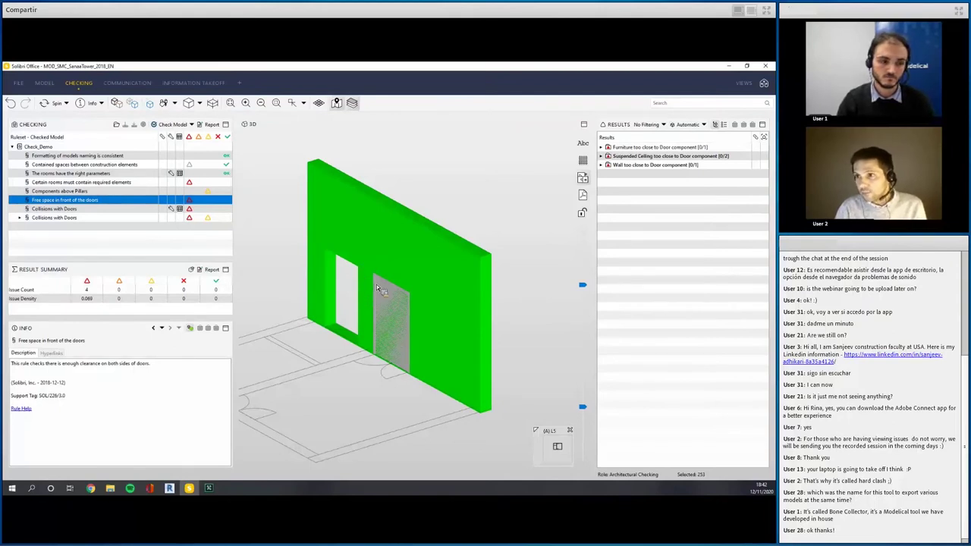
Step: Show the 'Free space in front of the doors' rule nested under Collisions with Doors
{"action": "left_click", "coordinate": [20, 219]}
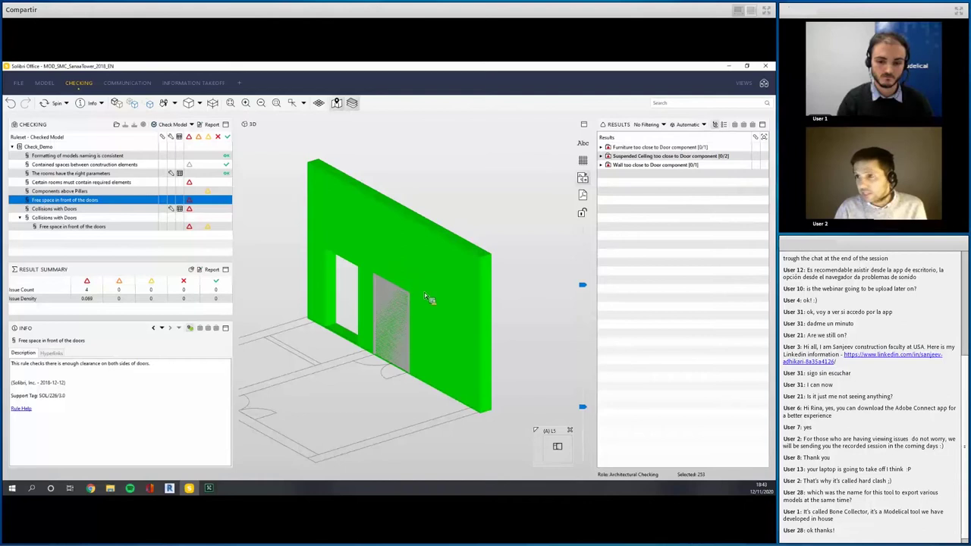
{"action": "left_click", "coordinate": [72, 227]}
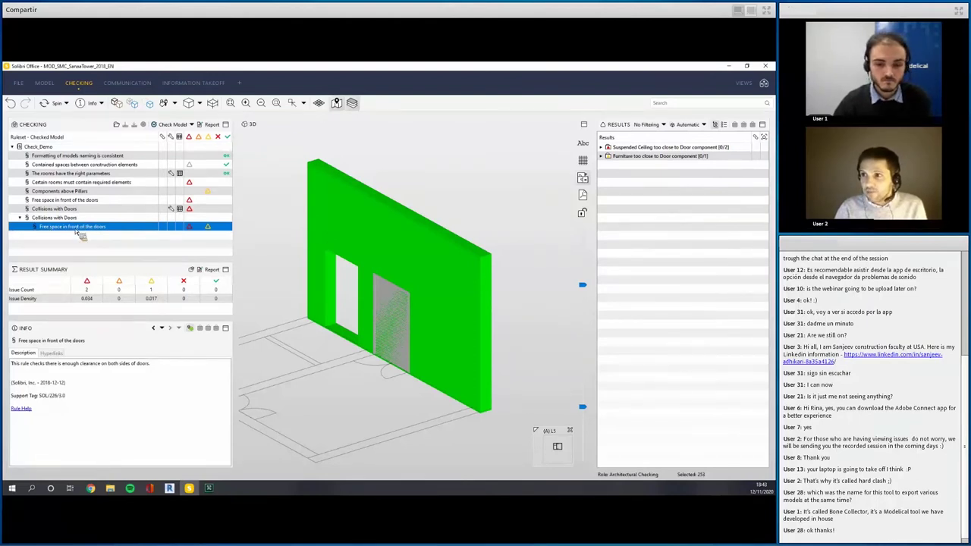
Step: Review the furniture clash, then reselect the suspended-ceiling-too-close-to-door issue with its two slab findings
{"action": "left_click", "coordinate": [637, 147]}
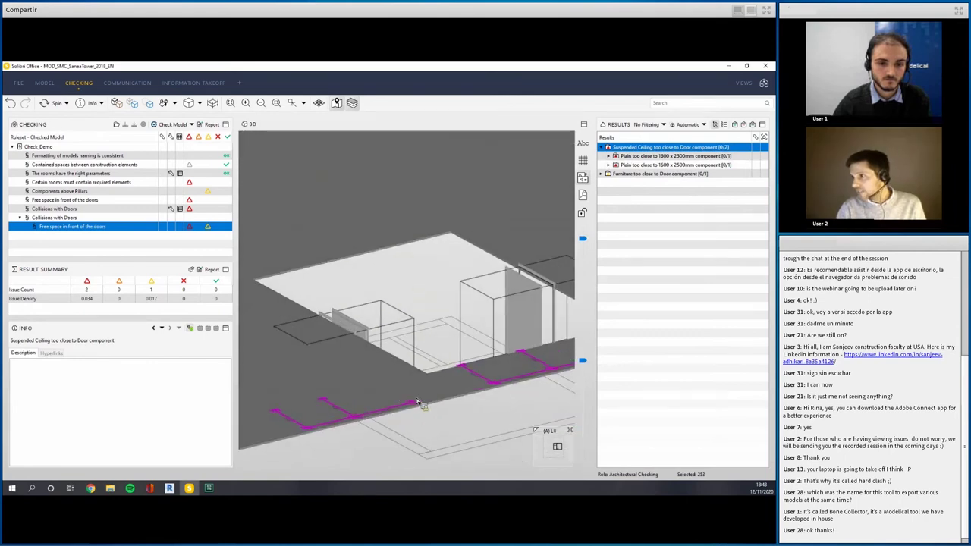
{"action": "left_click", "coordinate": [633, 174]}
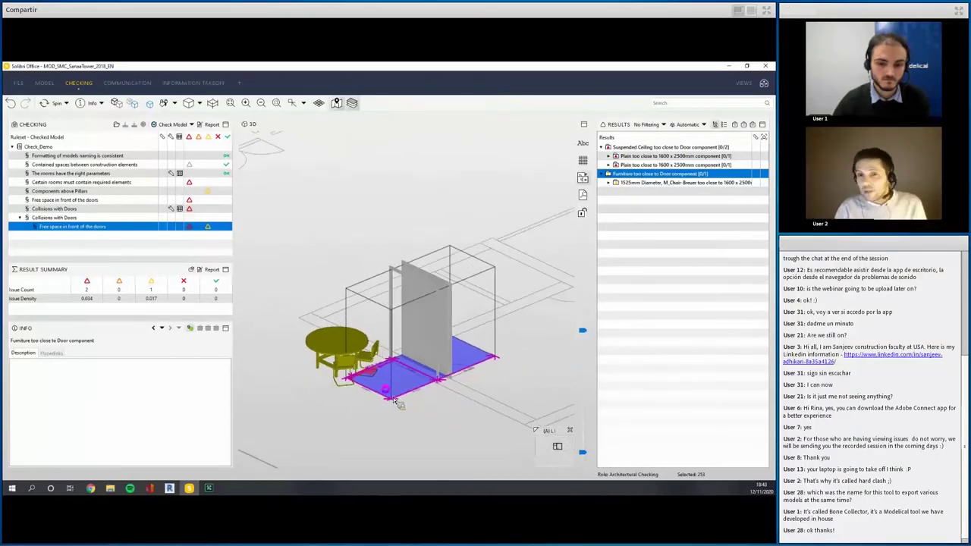
{"action": "scroll", "coordinate": [392, 379], "scroll_direction": "up", "scroll_amount": 2}
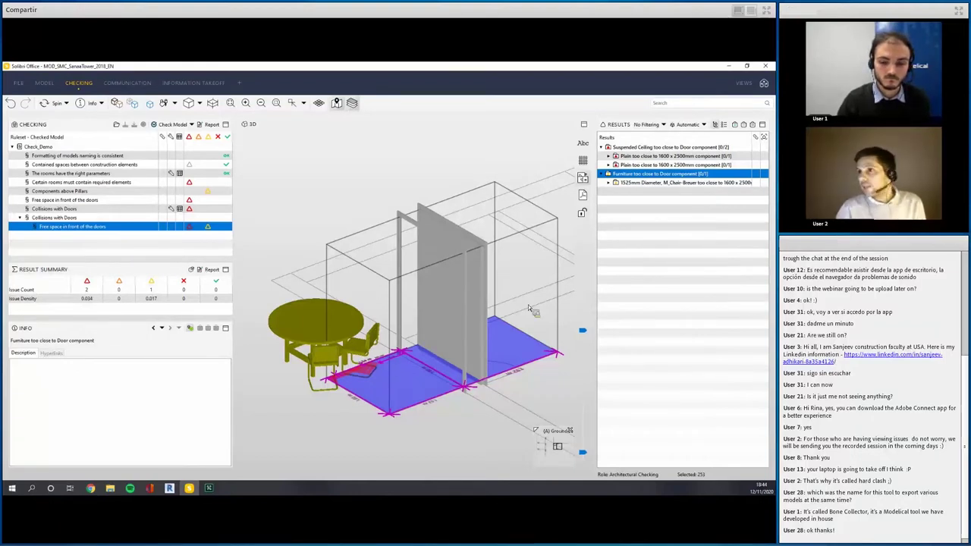
{"action": "left_click", "coordinate": [601, 147]}
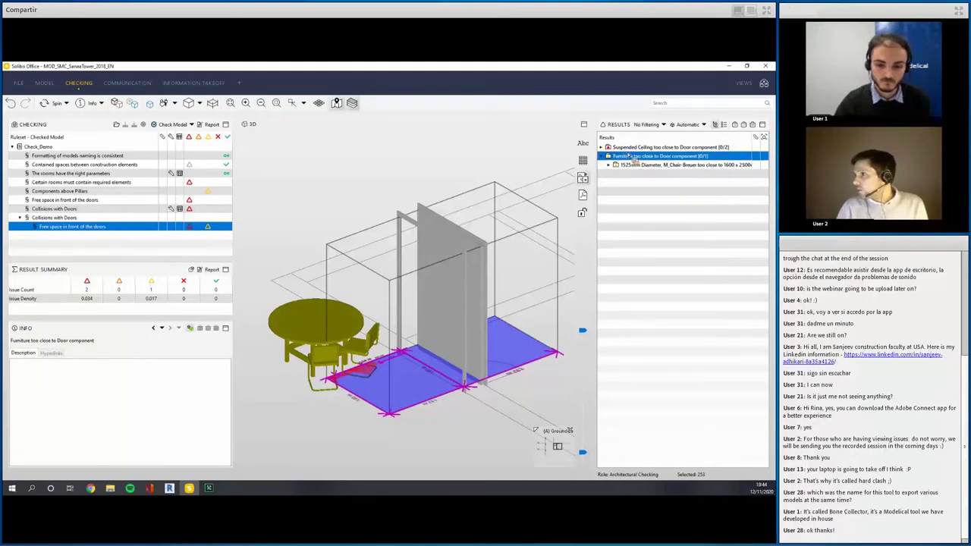
{"action": "left_click", "coordinate": [629, 148]}
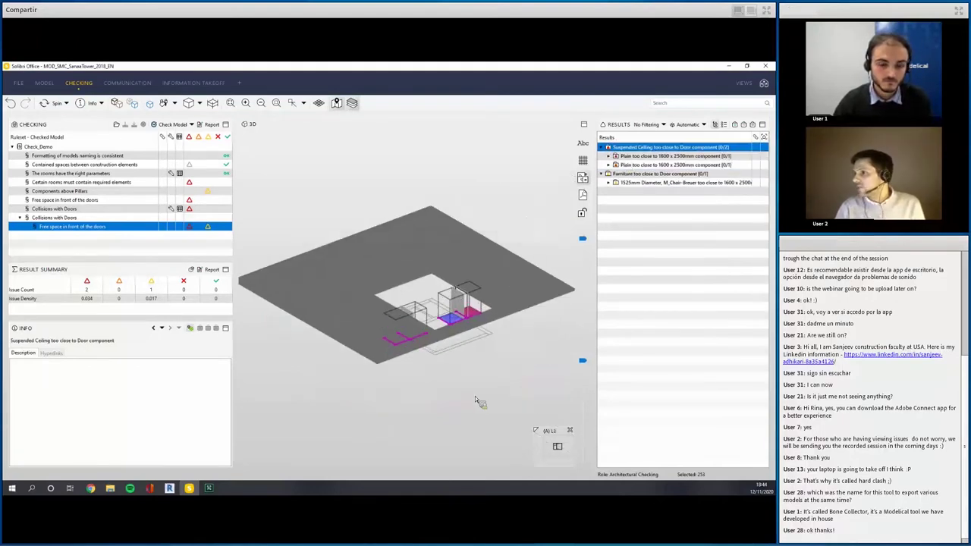
Step: View the suspended-ceiling issue's details window with its snapshot, then close it
{"action": "right_click", "coordinate": [646, 164]}
{"action": "left_click", "coordinate": [652, 161]}
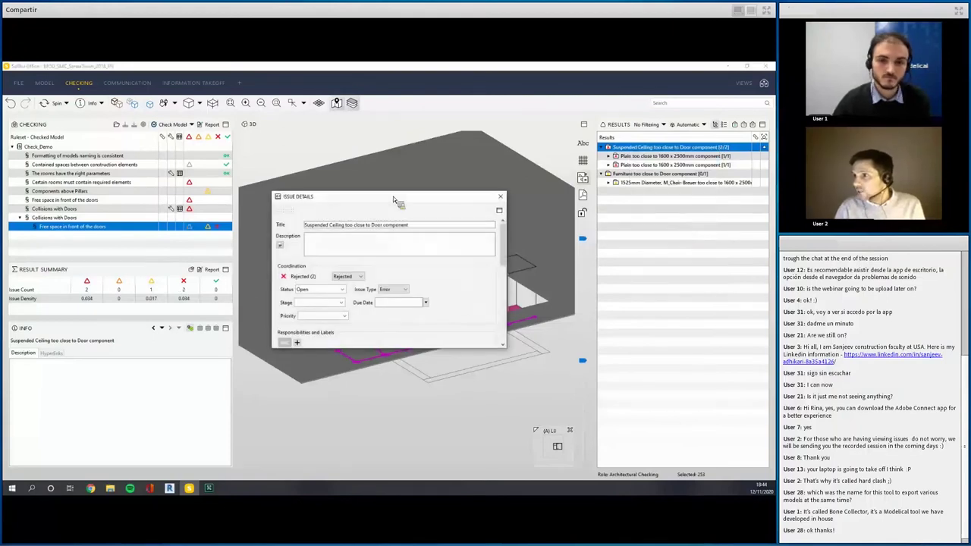
{"action": "left_click_drag", "start_coordinate": [488, 305], "coordinate": [473, 457]}
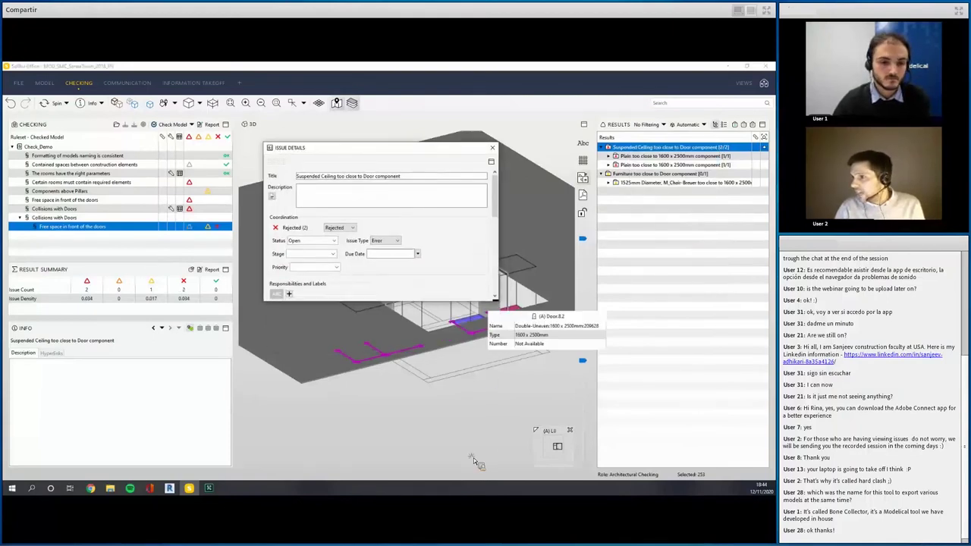
{"action": "left_click_drag", "start_coordinate": [406, 150], "coordinate": [385, 117]}
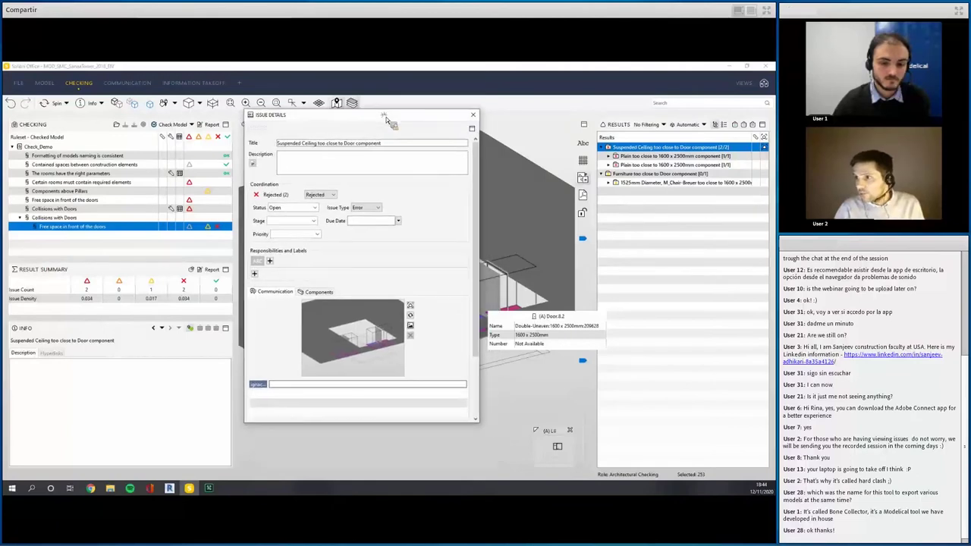
{"action": "left_click", "coordinate": [473, 115]}
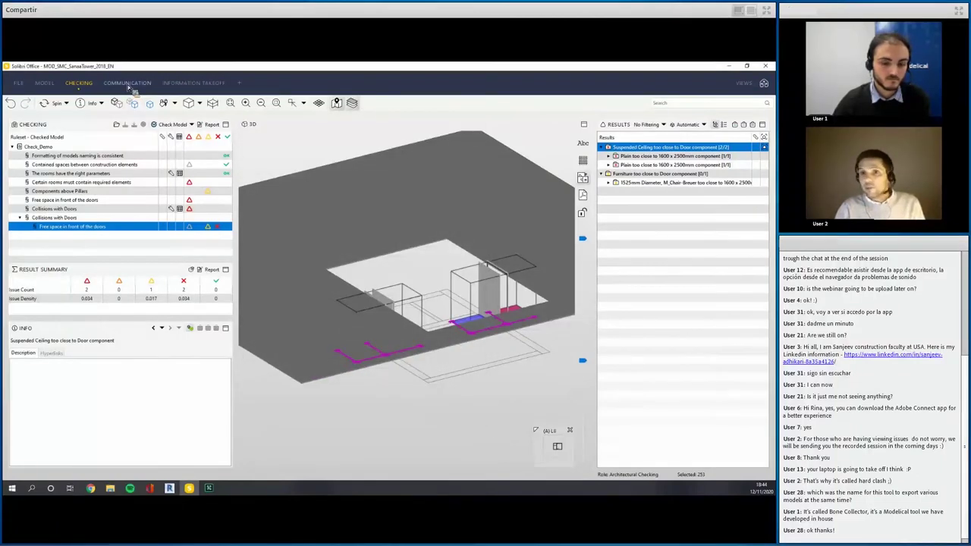
Step: Check the issue in the Communication workspace, then switch to the Chrome browser
{"action": "left_click", "coordinate": [128, 83]}
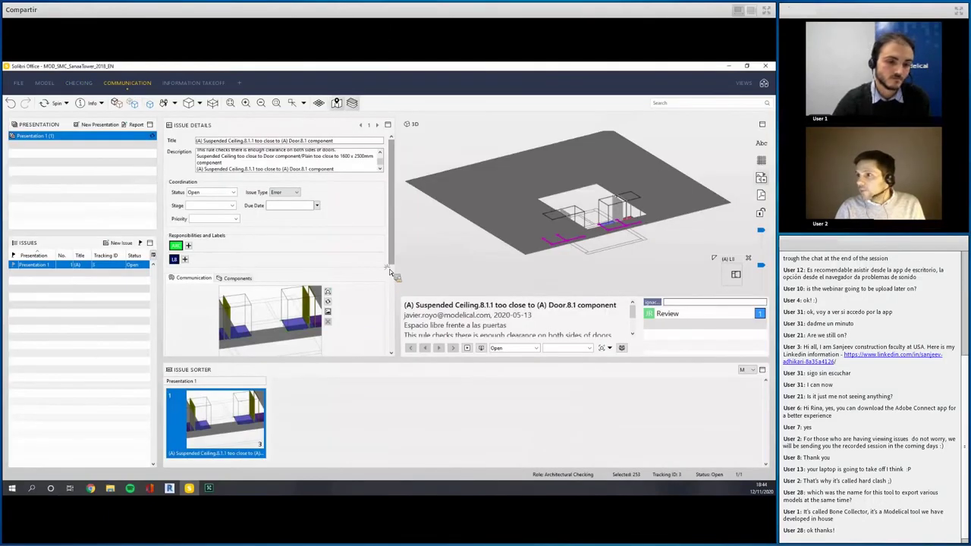
{"action": "scroll", "coordinate": [389, 275], "scroll_direction": "down", "scroll_amount": 3}
{"action": "scroll", "coordinate": [387, 212], "scroll_direction": "up", "scroll_amount": 3}
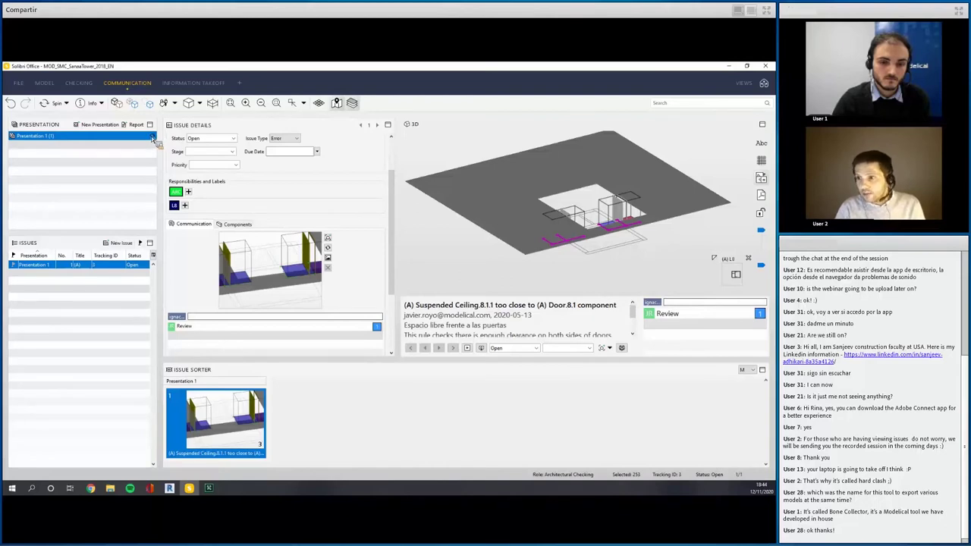
{"action": "left_click", "coordinate": [90, 488]}
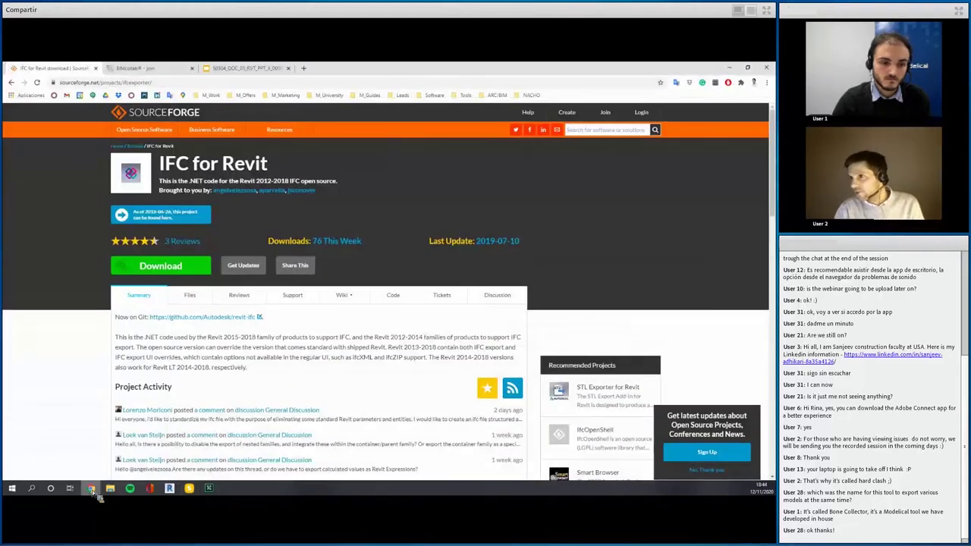
Step: Confirm issue 16, suspended ceiling too close to door, is published in BIMcollab, then return to Solibri
{"action": "left_click", "coordinate": [134, 70]}
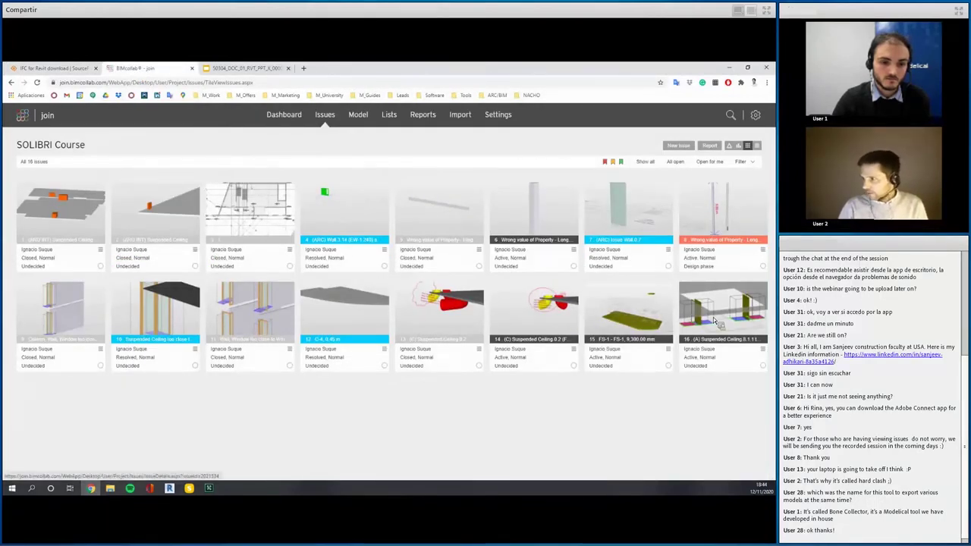
{"action": "left_click", "coordinate": [715, 322]}
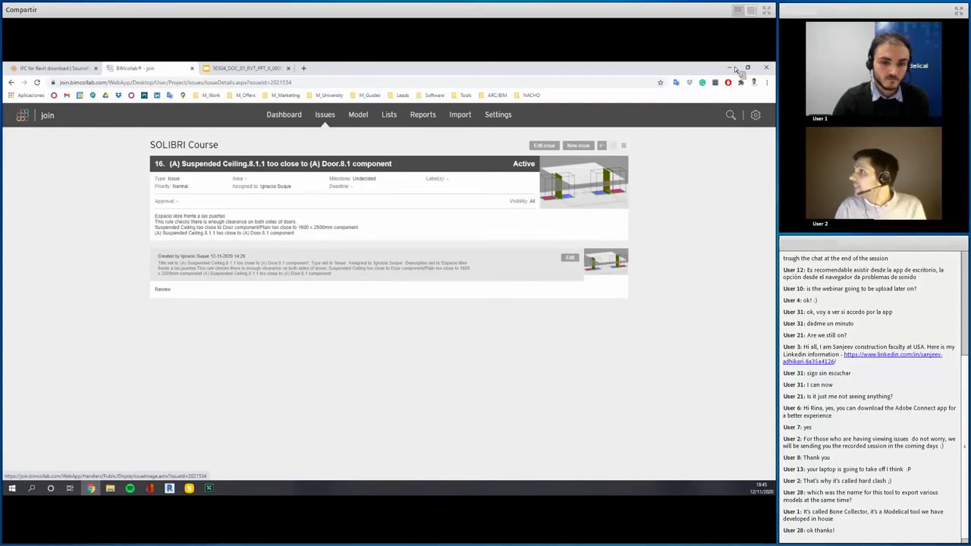
{"action": "left_click", "coordinate": [169, 489]}
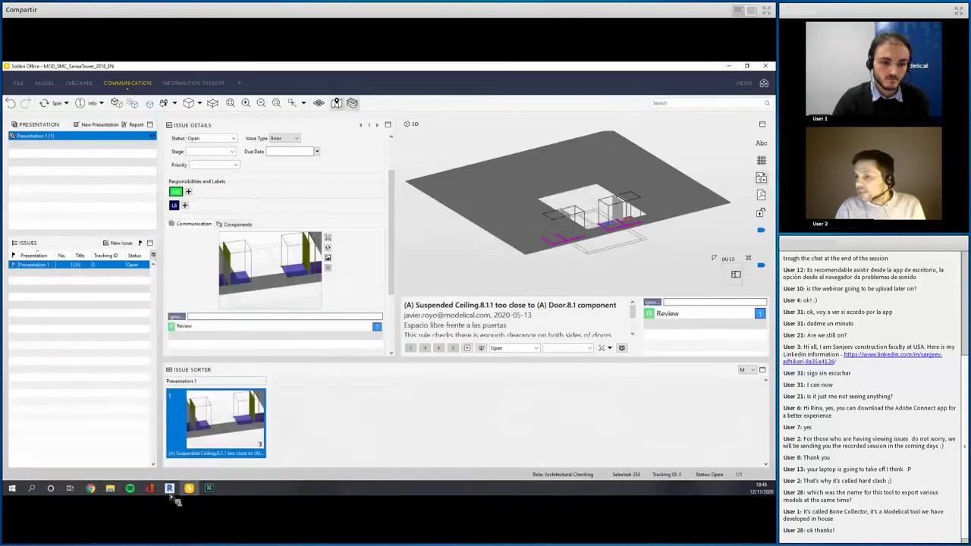
Step: In Revit, show the BIMcollab BCF Manager's SOLIBRI Course issue list and browse to issue 16
{"action": "left_click", "coordinate": [169, 489]}
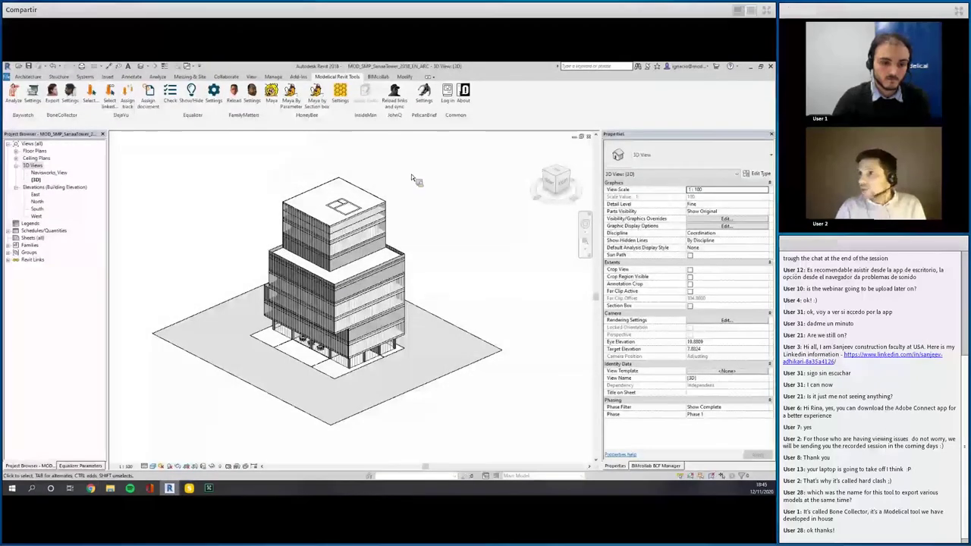
{"action": "left_click", "coordinate": [650, 466]}
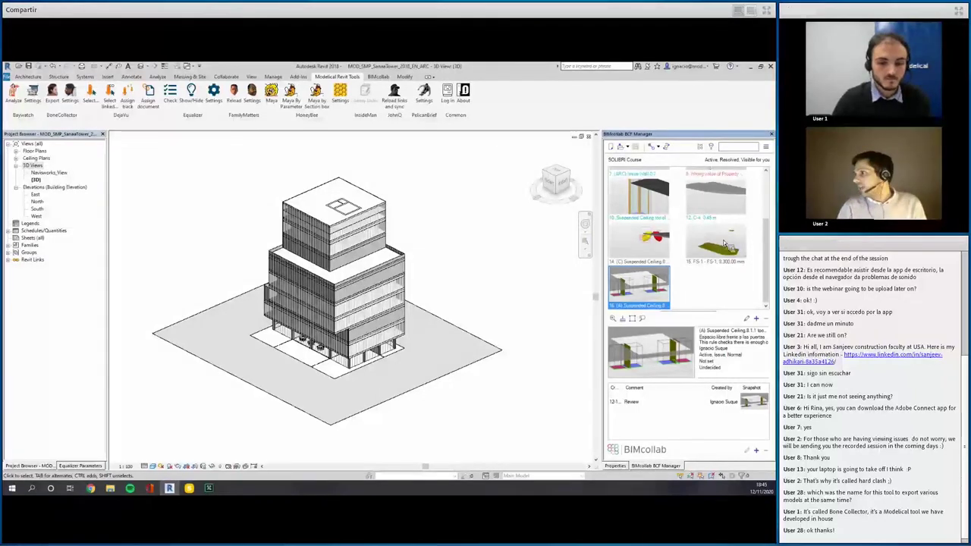
{"action": "scroll", "coordinate": [768, 282], "scroll_direction": "up", "scroll_amount": 5}
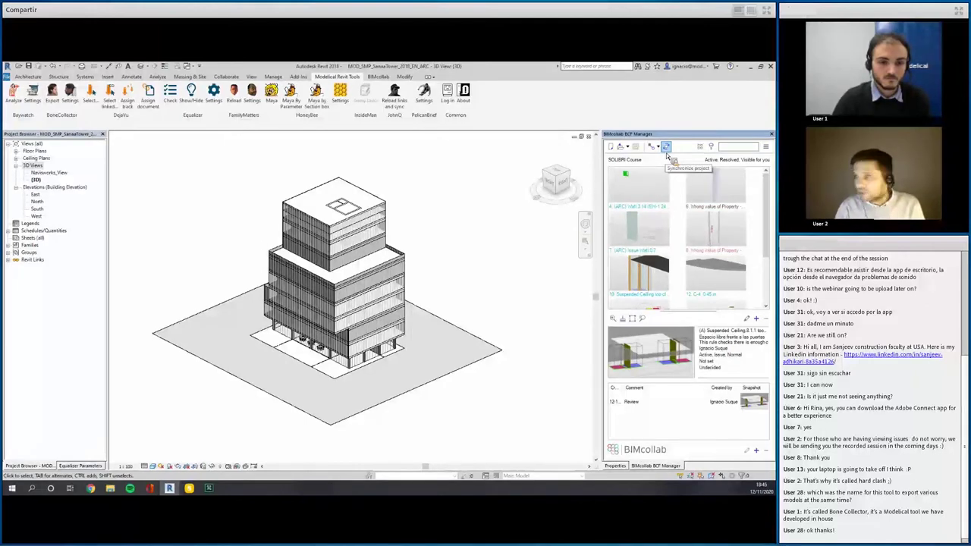
{"action": "scroll", "coordinate": [727, 246], "scroll_direction": "down", "scroll_amount": 1}
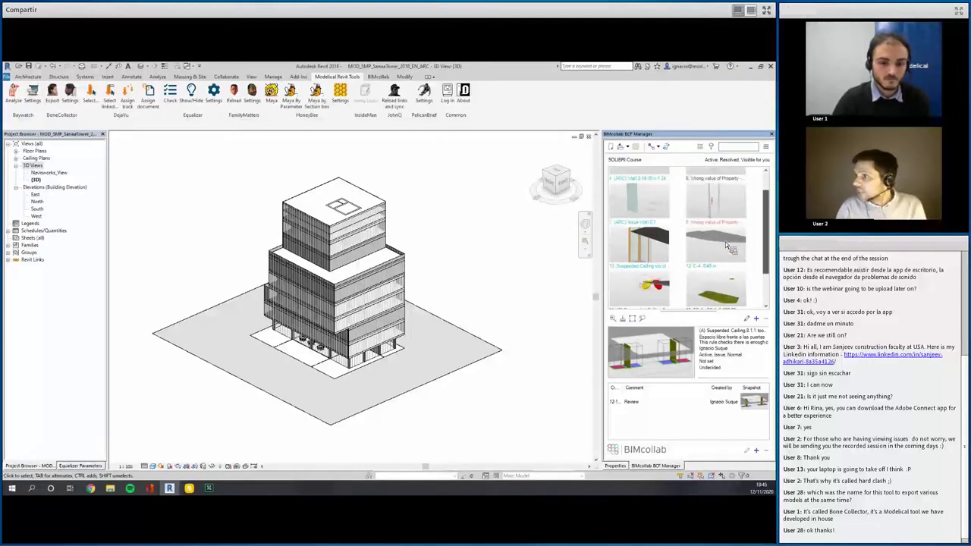
{"action": "scroll", "coordinate": [727, 246], "scroll_direction": "down", "scroll_amount": 1}
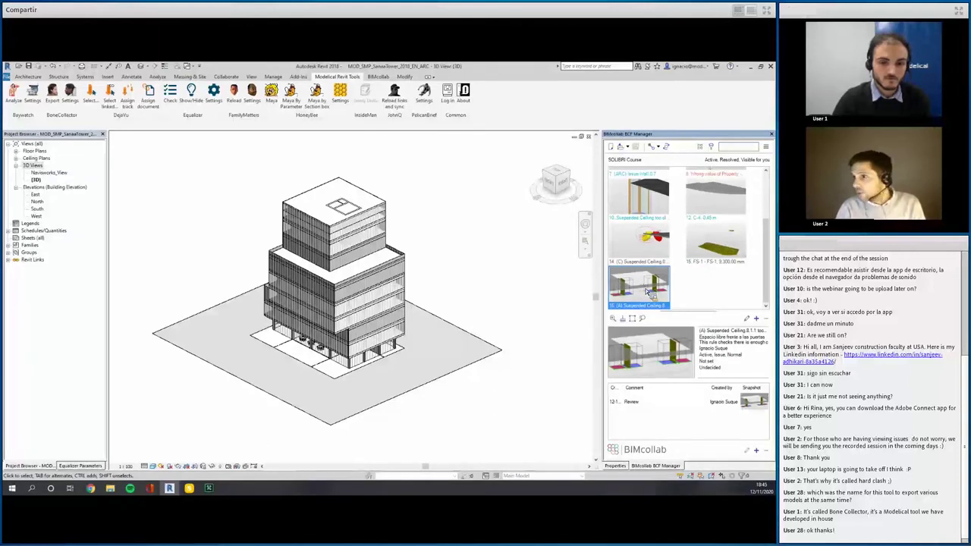
Step: Load issue 16's viewpoint and turn it to a side view of the ceiling and doors
{"action": "double_click", "coordinate": [645, 292]}
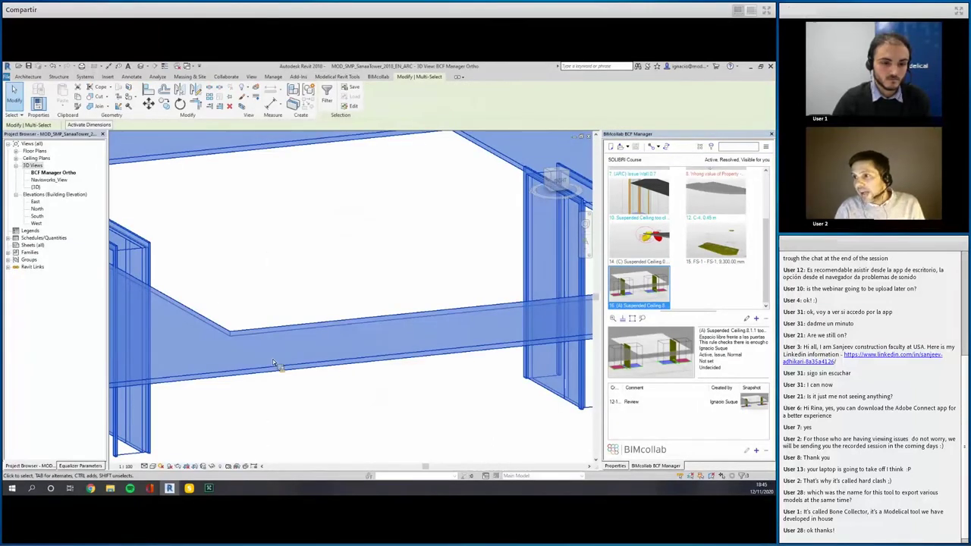
{"action": "left_click", "coordinate": [558, 182]}
{"action": "middle_click_drag", "start_coordinate": [312, 295], "coordinate": [219, 310], "text": "shift"}
{"action": "key", "text": "Escape"}
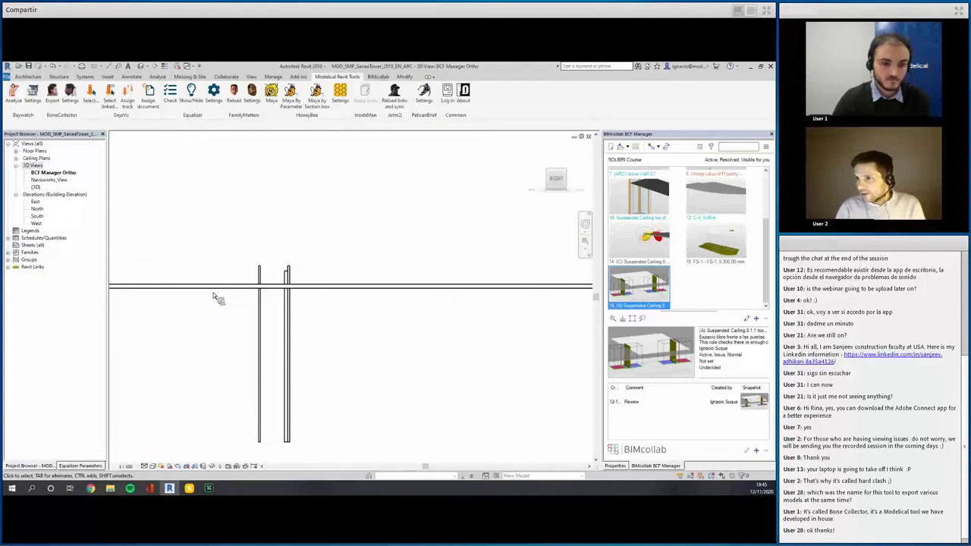
Step: Move the suspended ceiling up above the door tops, then orbit to check it
{"action": "left_click", "coordinate": [213, 294]}
{"action": "scroll", "coordinate": [242, 333], "scroll_direction": "up", "scroll_amount": 2}
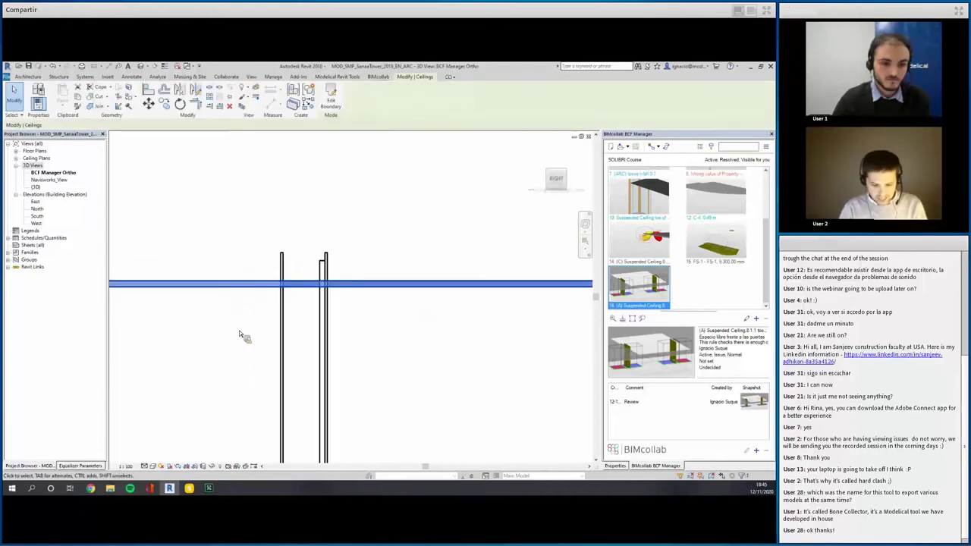
{"action": "left_click", "coordinate": [149, 105]}
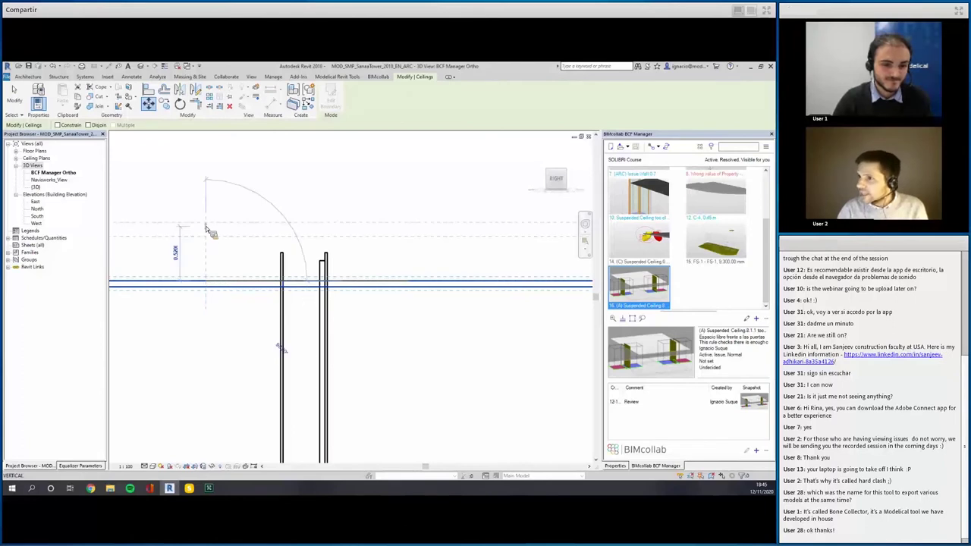
{"action": "left_click", "coordinate": [205, 226]}
{"action": "left_click", "coordinate": [218, 297]}
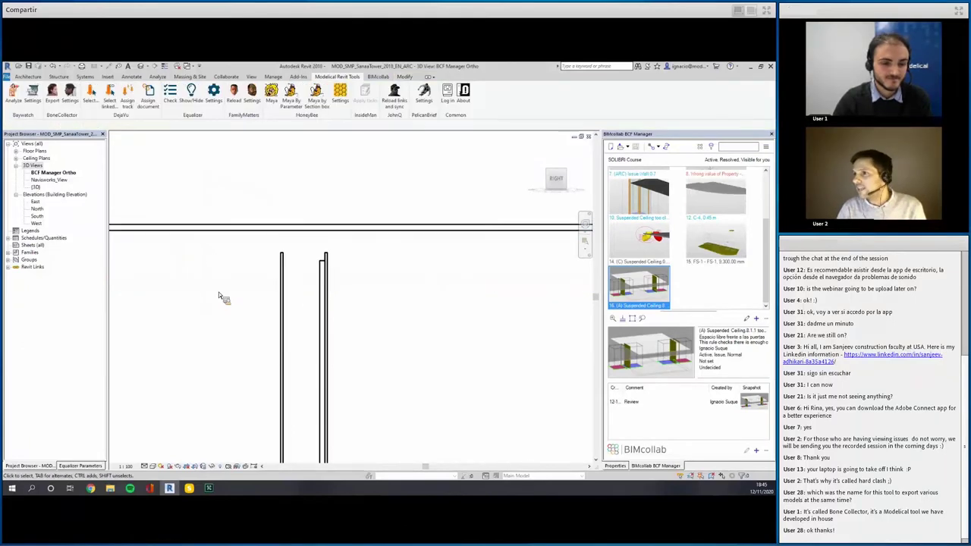
{"action": "middle_click_drag", "start_coordinate": [219, 297], "coordinate": [314, 381], "text": "shift"}
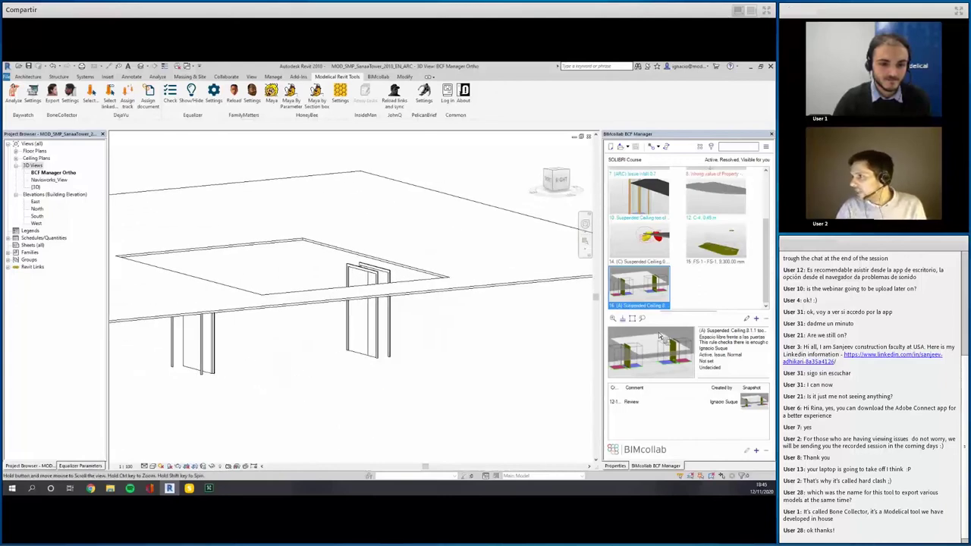
Step: Resolve and close issue 16 in BCF Manager and synchronize the project with BIMcollab
{"action": "left_click", "coordinate": [747, 320]}
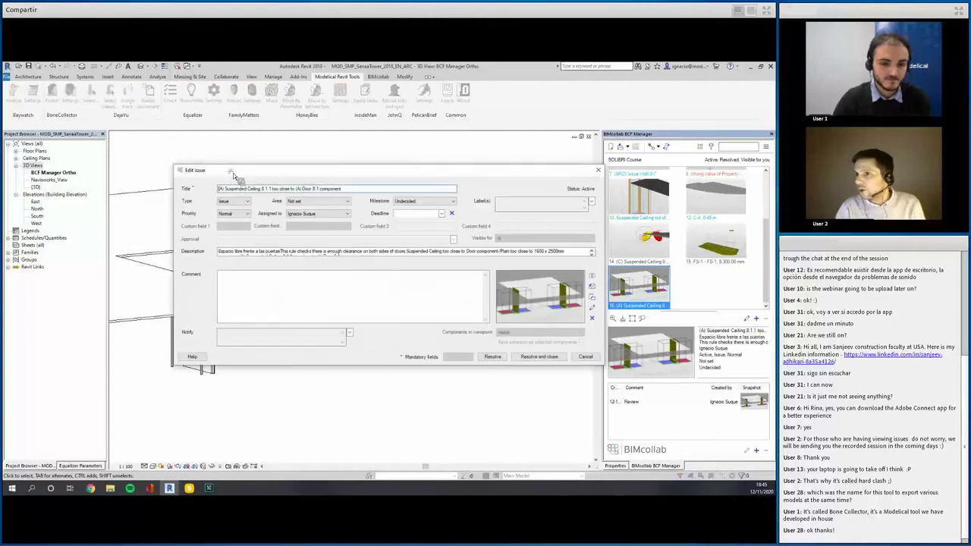
{"action": "left_click_drag", "start_coordinate": [222, 173], "coordinate": [199, 170]}
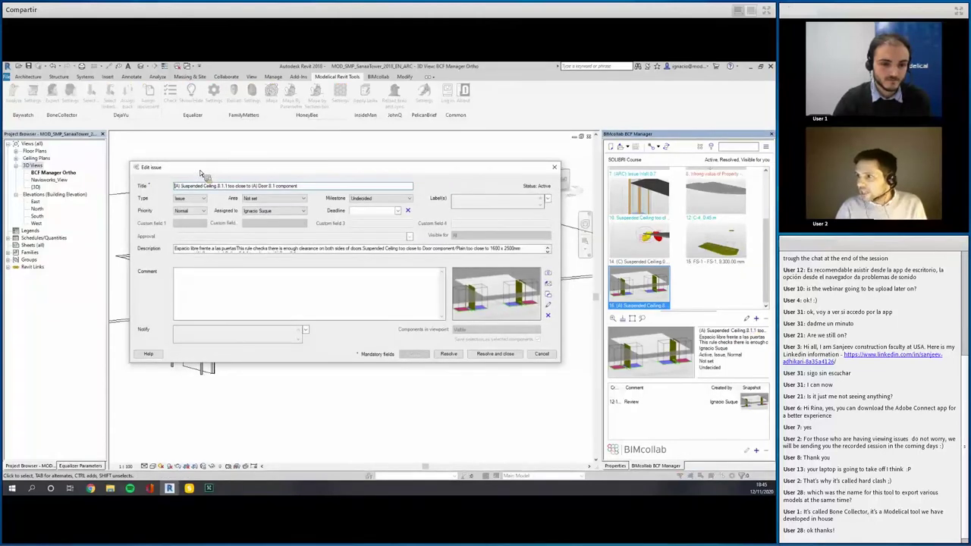
{"action": "left_click", "coordinate": [494, 354]}
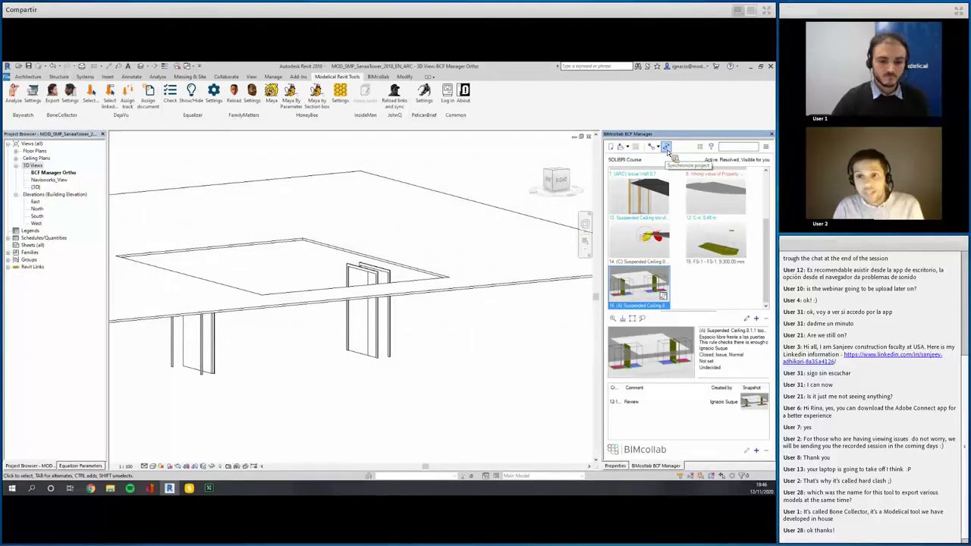
{"action": "left_click", "coordinate": [666, 147]}
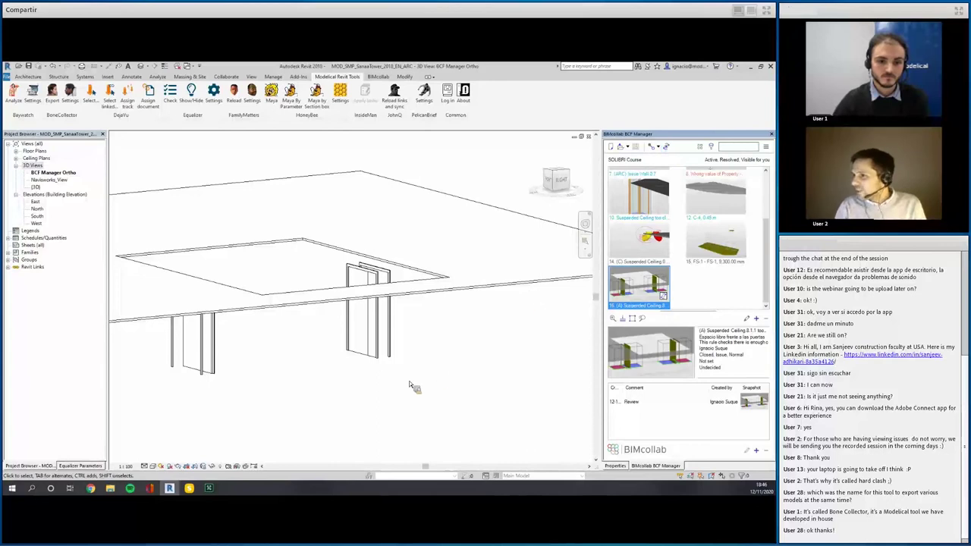
{"action": "mouse_move", "coordinate": [396, 384]}
{"action": "middle_mouse_down", "text": "shift"}
{"action": "mouse_move", "coordinate": [407, 394]}
{"action": "mouse_move", "coordinate": [398, 395]}
{"action": "middle_mouse_up", "text": "shift"}
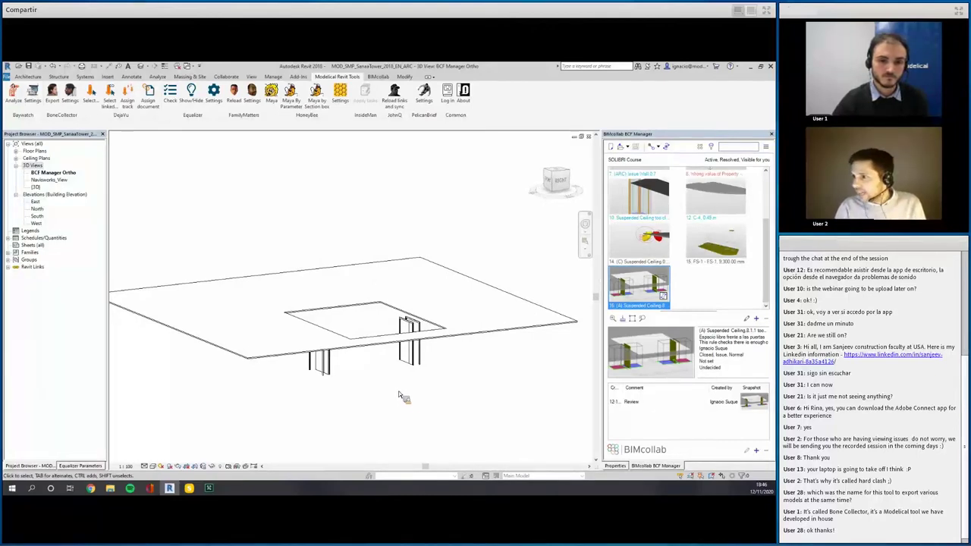
{"action": "middle_click_drag", "start_coordinate": [427, 401], "coordinate": [434, 403], "text": "shift"}
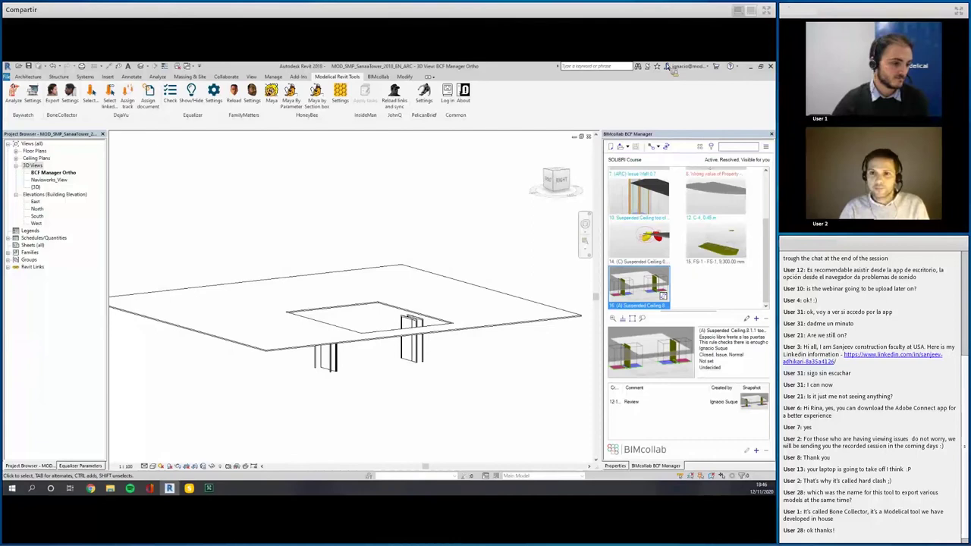
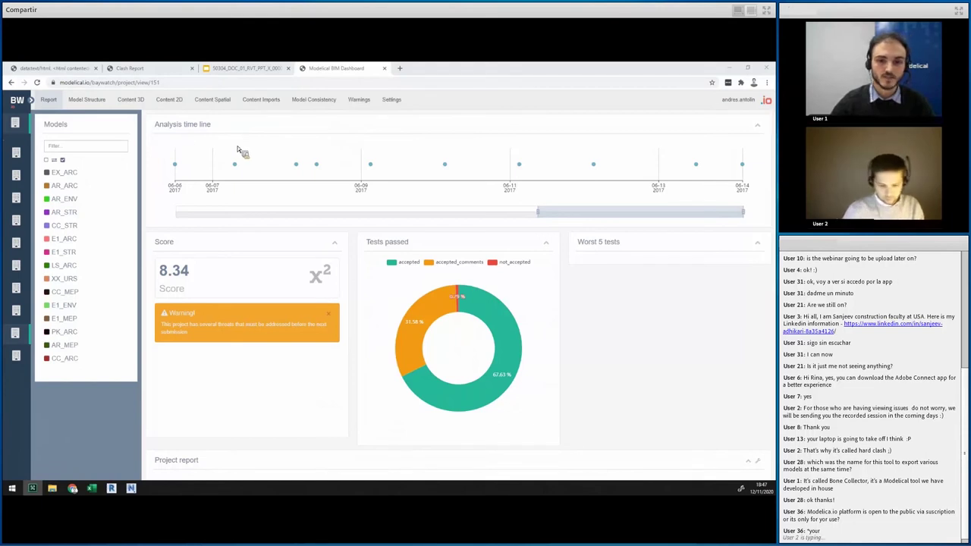
Step: Inspect the analysis timeline points for the Quality Demo project above its report table
{"action": "mouse_move", "coordinate": [372, 171]}
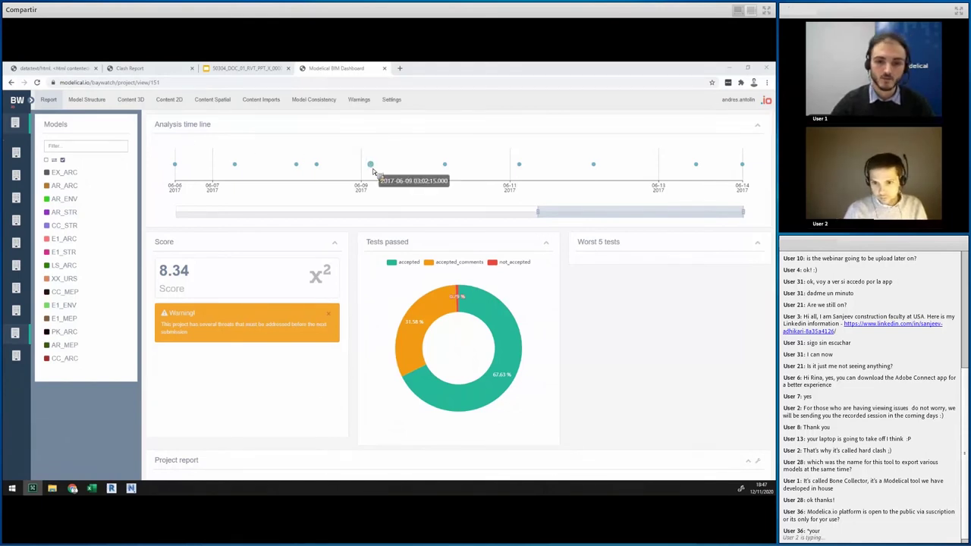
{"action": "mouse_move", "coordinate": [446, 168]}
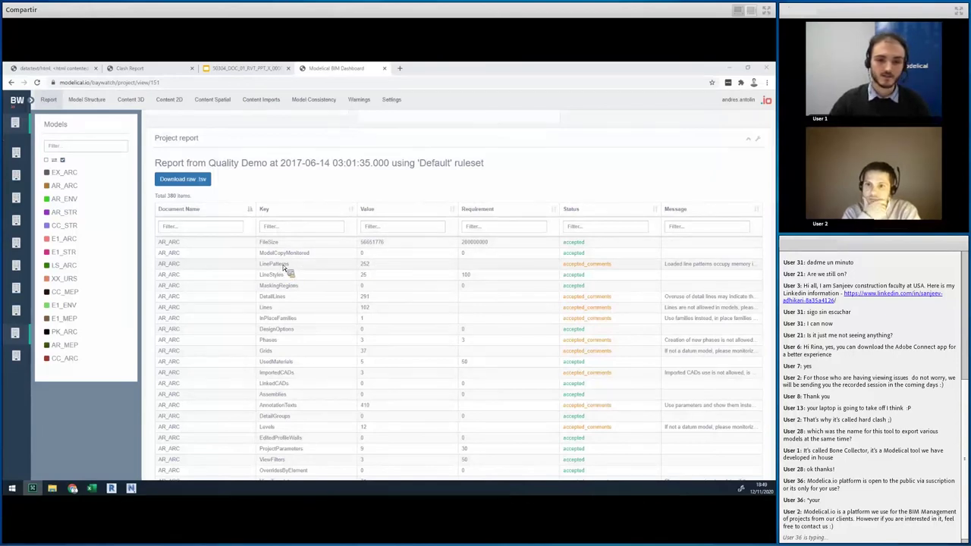
{"action": "scroll", "coordinate": [285, 267], "scroll_direction": "down", "scroll_amount": 1}
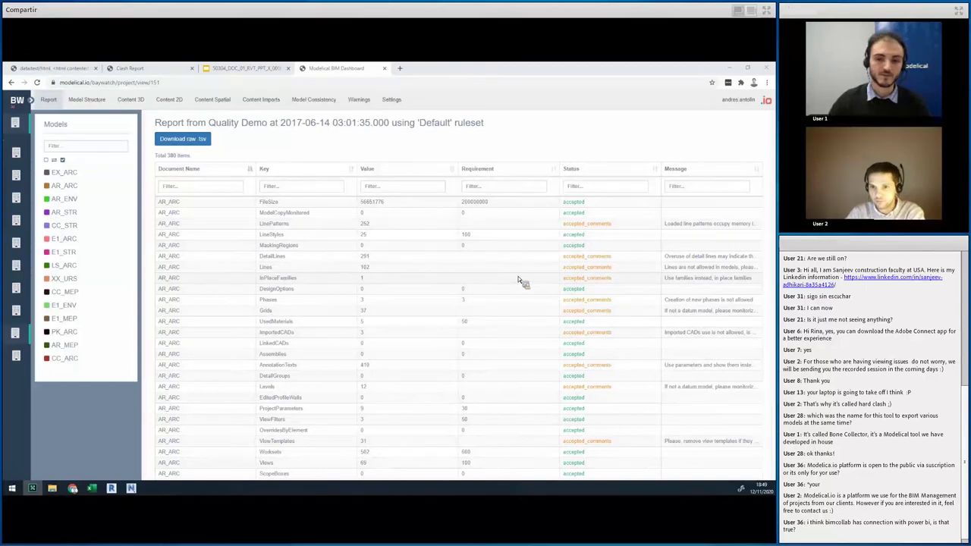
{"action": "scroll", "coordinate": [518, 258], "scroll_direction": "down", "scroll_amount": 1}
{"action": "scroll", "coordinate": [518, 258], "scroll_direction": "down", "scroll_amount": 1}
{"action": "scroll", "coordinate": [523, 241], "scroll_direction": "down", "scroll_amount": 1}
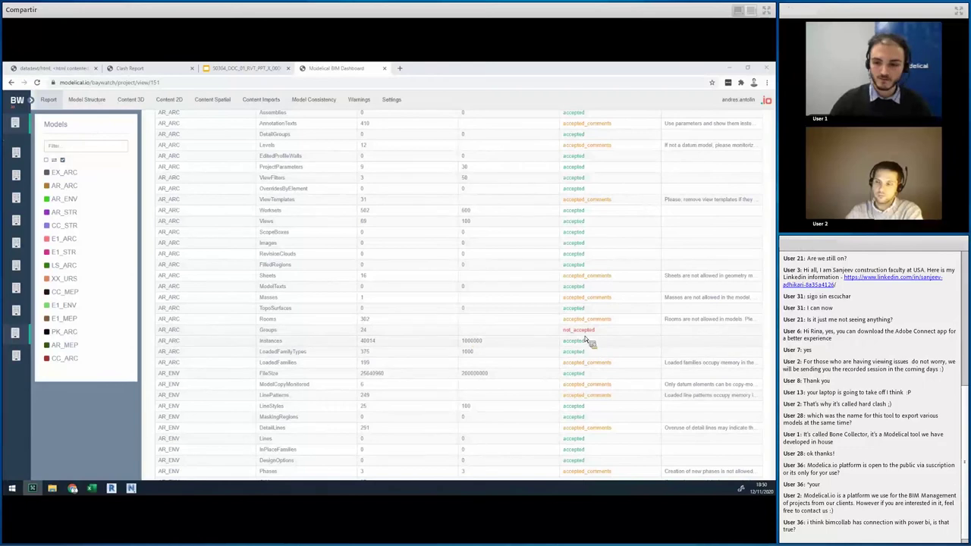
{"action": "scroll", "coordinate": [554, 333], "scroll_direction": "up", "scroll_amount": 5}
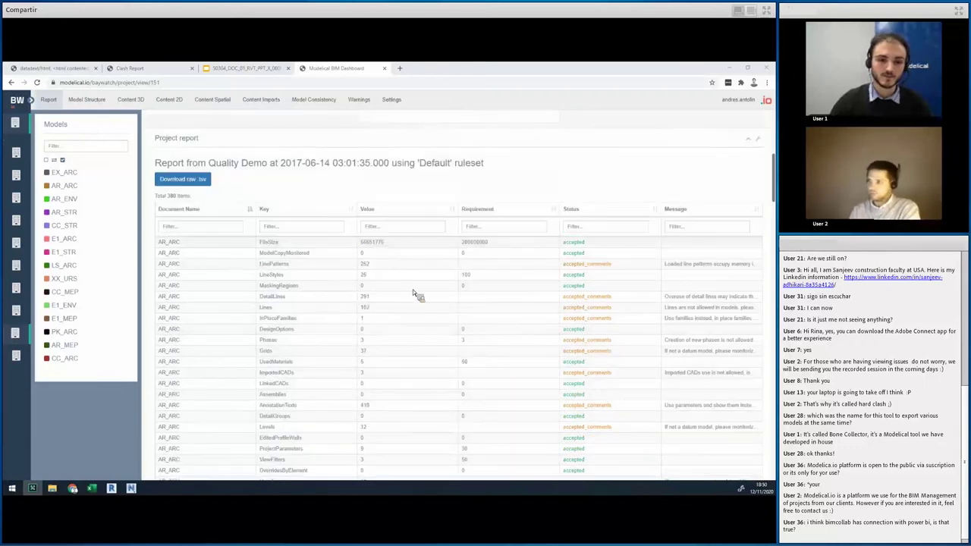
Step: Try a FileSize key filter, clear it, and sort the report by Status so not_accepted rows come first
{"action": "left_click", "coordinate": [304, 231]}
{"action": "type", "text": "FileSize"}
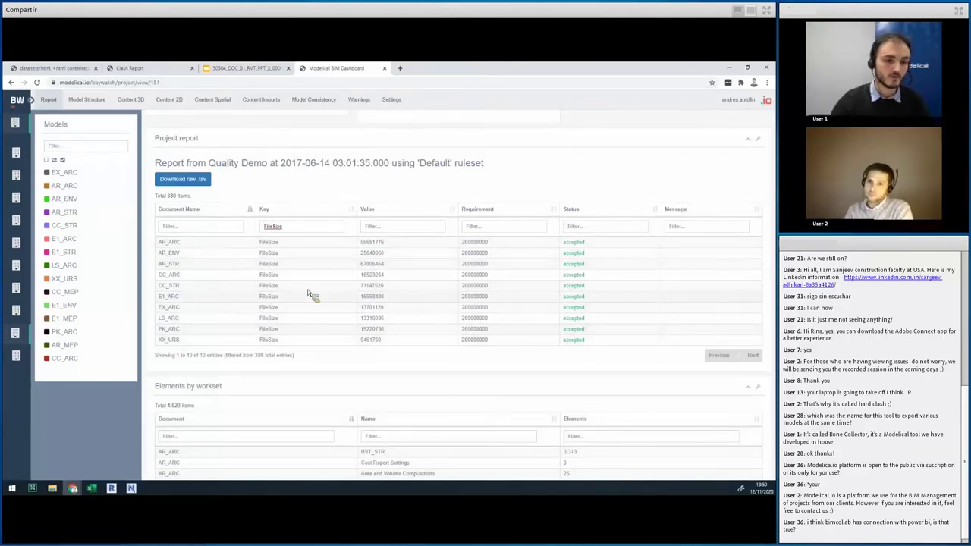
{"action": "double_click", "coordinate": [277, 227]}
{"action": "key", "text": "BackSpace"}
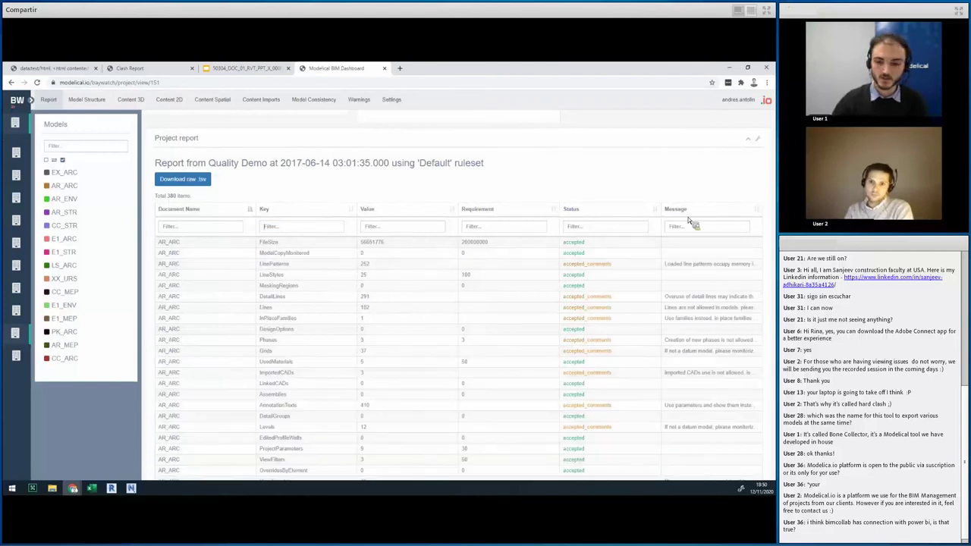
{"action": "left_click", "coordinate": [656, 210]}
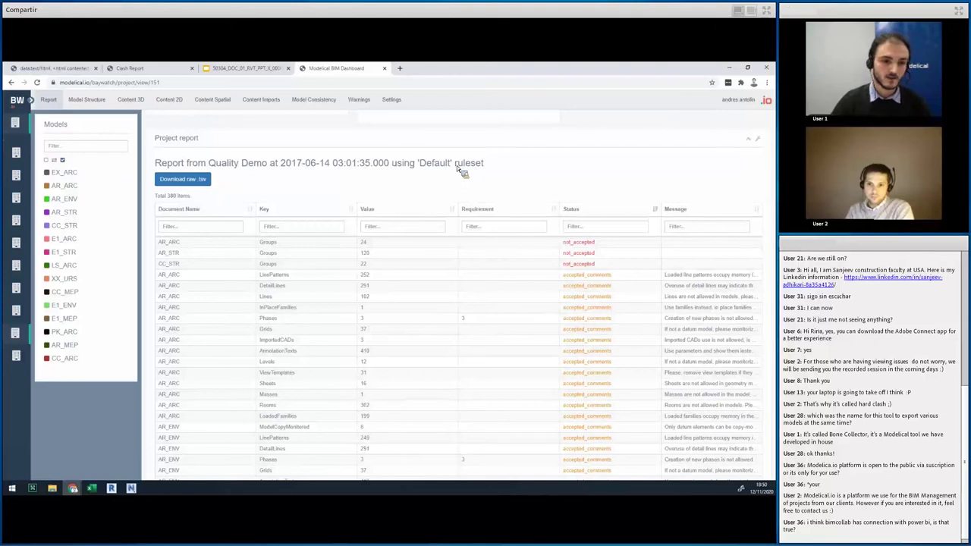
{"action": "scroll", "coordinate": [459, 173], "scroll_direction": "down", "scroll_amount": 3}
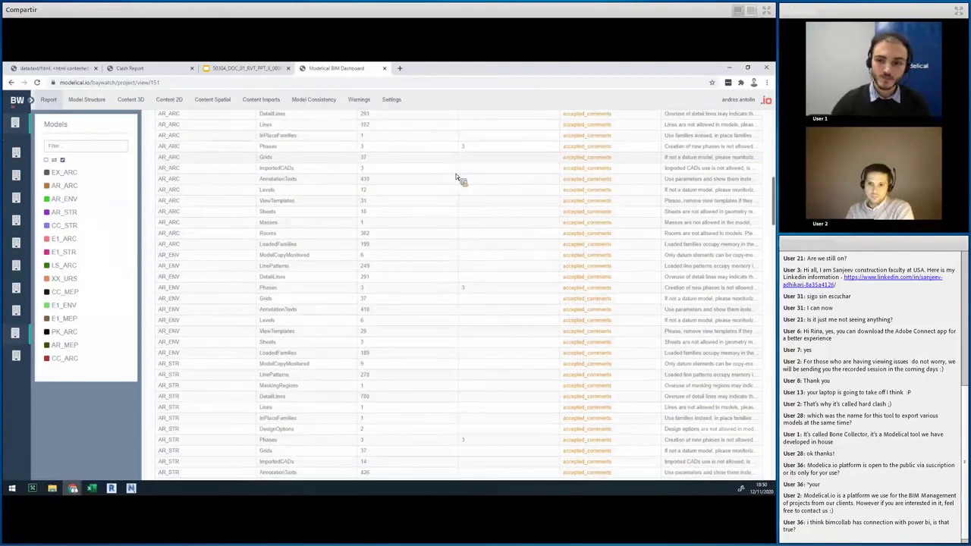
{"action": "scroll", "coordinate": [454, 177], "scroll_direction": "down", "scroll_amount": 8}
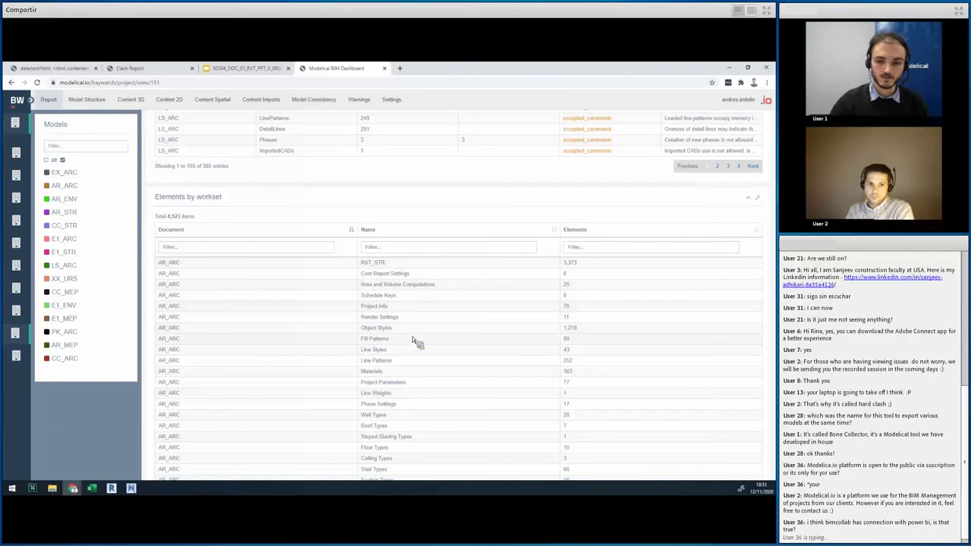
{"action": "scroll", "coordinate": [411, 330], "scroll_direction": "down", "scroll_amount": 4}
{"action": "scroll", "coordinate": [408, 290], "scroll_direction": "up", "scroll_amount": 1}
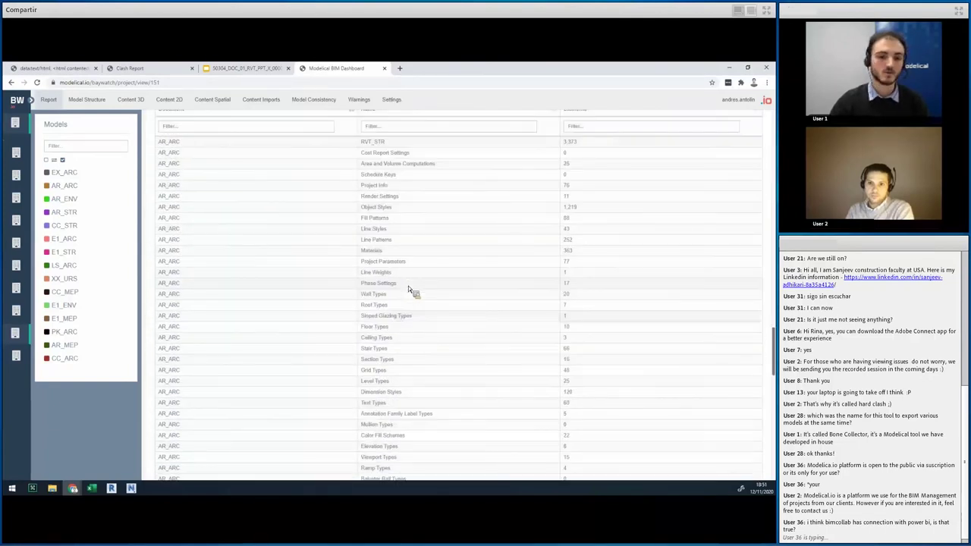
{"action": "scroll", "coordinate": [395, 269], "scroll_direction": "up", "scroll_amount": 3}
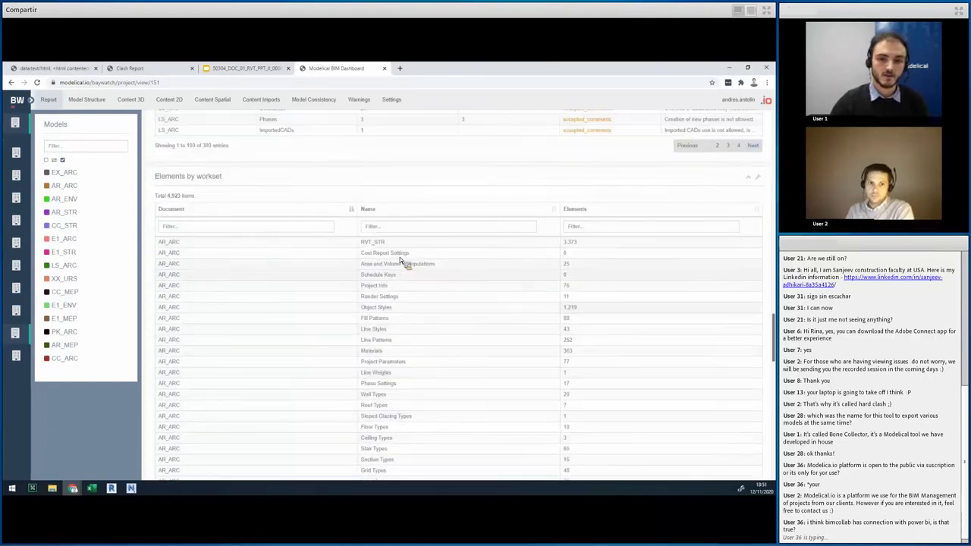
{"action": "scroll", "coordinate": [402, 261], "scroll_direction": "up", "scroll_amount": 2}
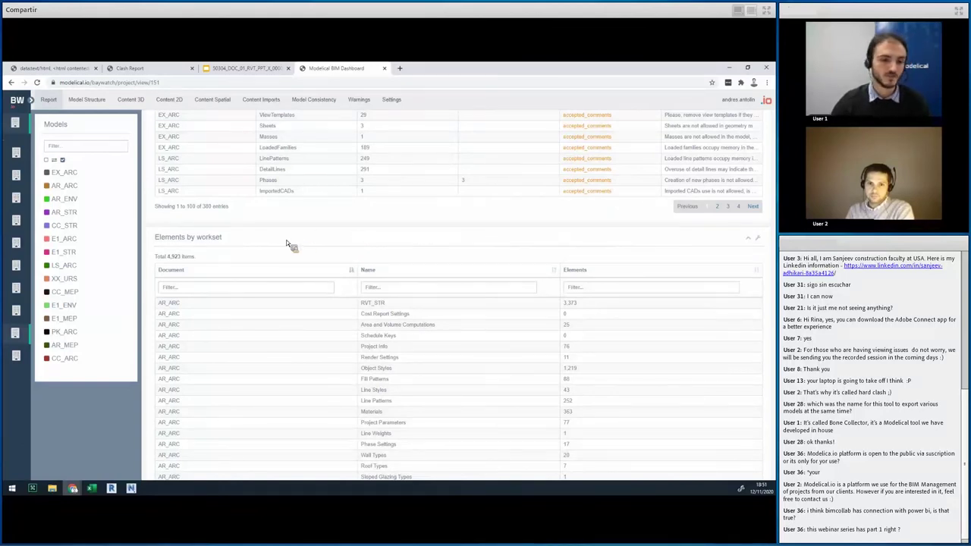
{"action": "scroll", "coordinate": [288, 243], "scroll_direction": "up", "scroll_amount": 10}
{"action": "scroll", "coordinate": [294, 244], "scroll_direction": "up", "scroll_amount": 8}
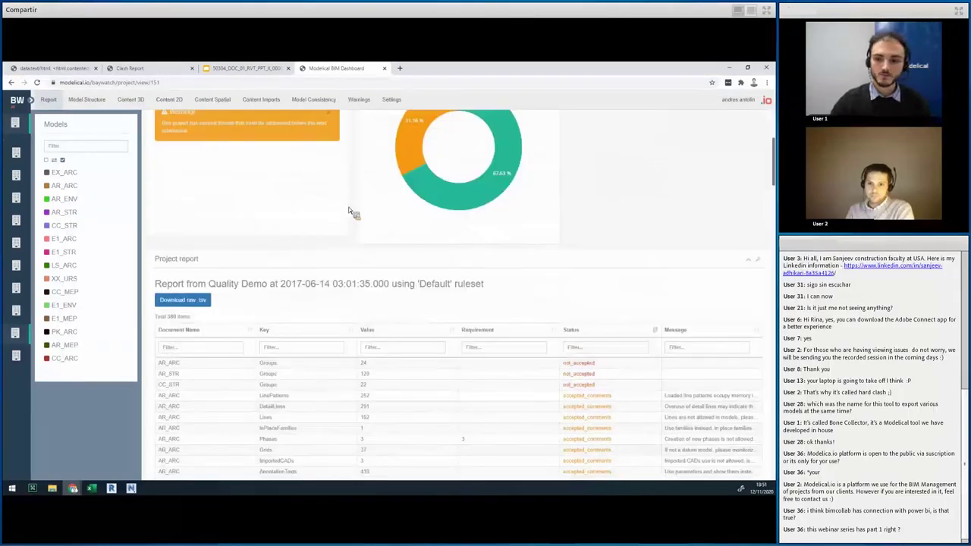
{"action": "scroll", "coordinate": [334, 197], "scroll_direction": "up", "scroll_amount": 2}
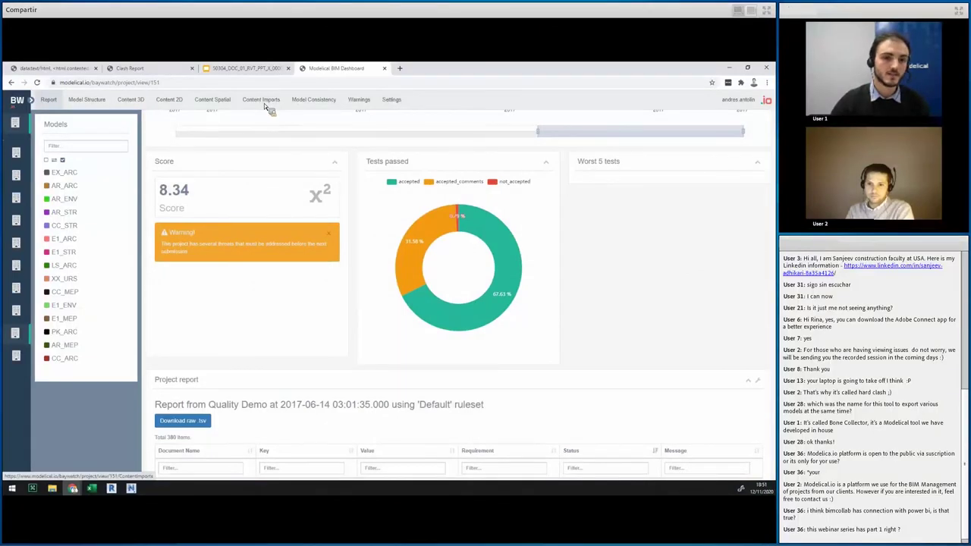
Step: Show the Content 3D charts of each model's instance and mass counts for June 6–14, 2017
{"action": "left_click", "coordinate": [141, 103]}
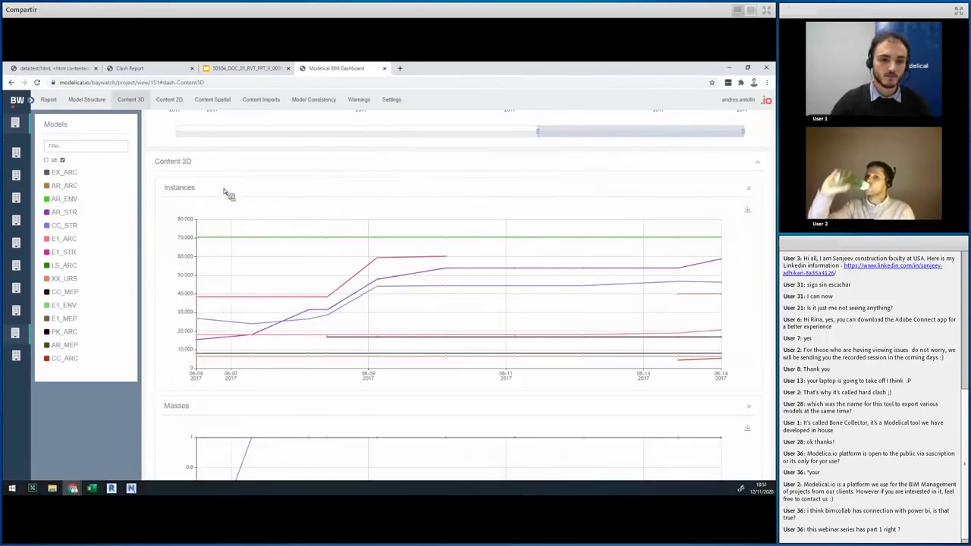
{"action": "scroll", "coordinate": [298, 288], "scroll_direction": "down", "scroll_amount": 2}
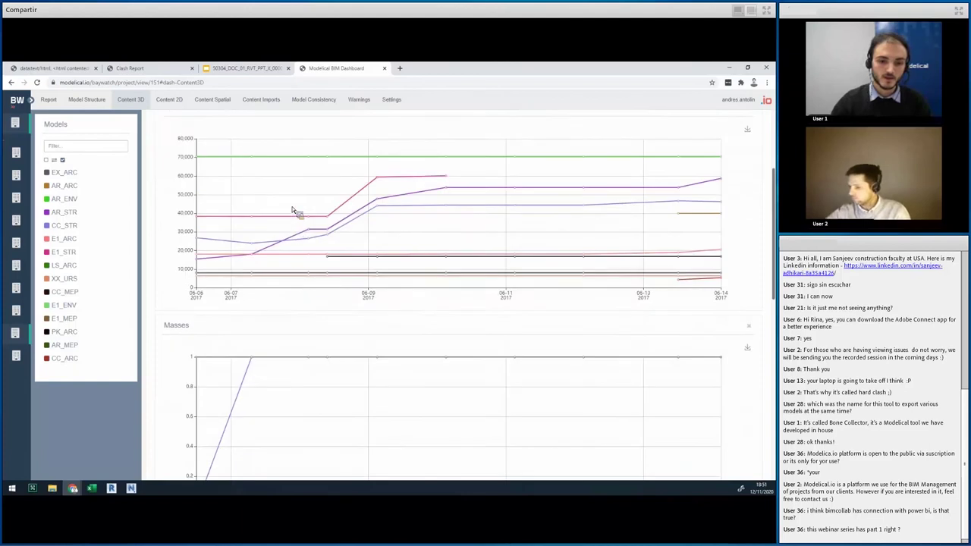
{"action": "scroll", "coordinate": [298, 213], "scroll_direction": "up", "scroll_amount": 1}
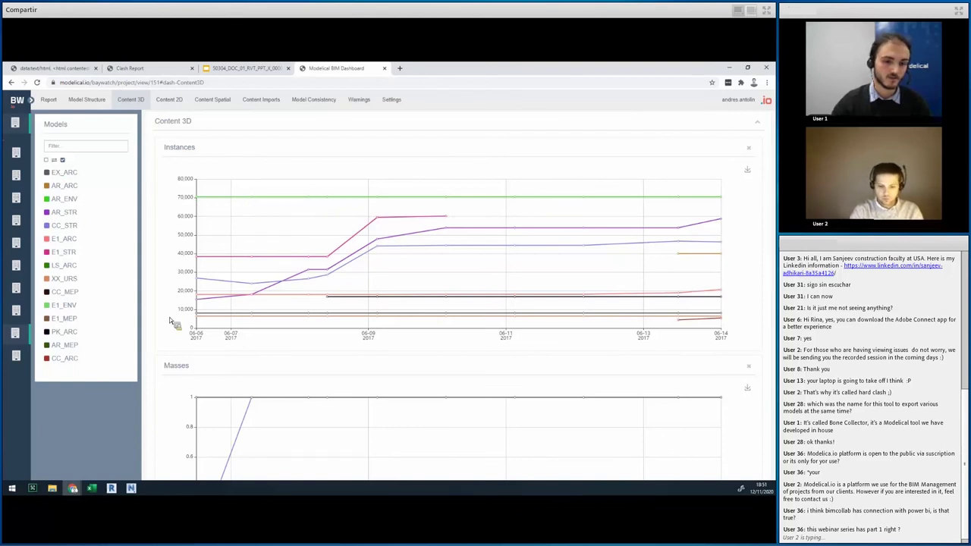
{"action": "mouse_move", "coordinate": [326, 262]}
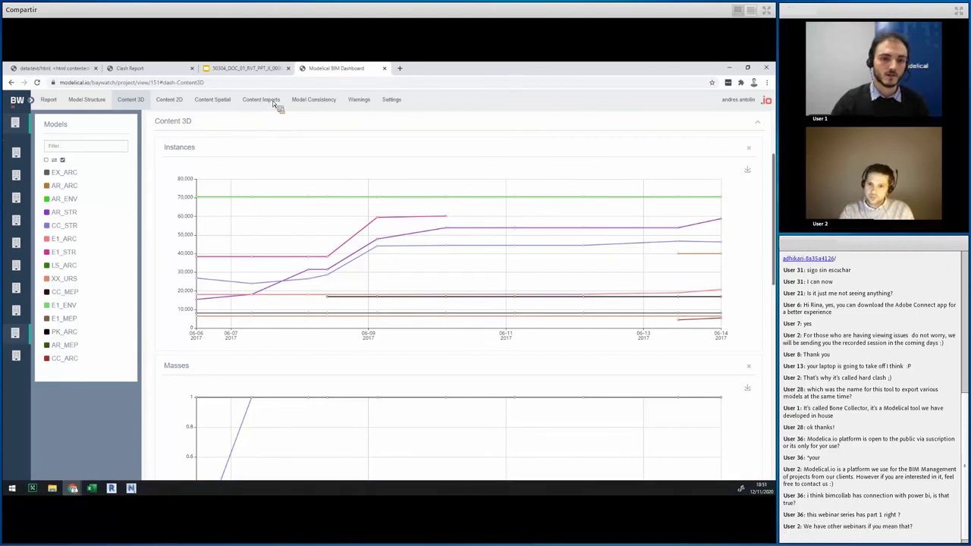
Step: Show the Model Consistency charts and check AR_STR's In Place Families dropping from 231 to near zero
{"action": "left_click", "coordinate": [311, 107]}
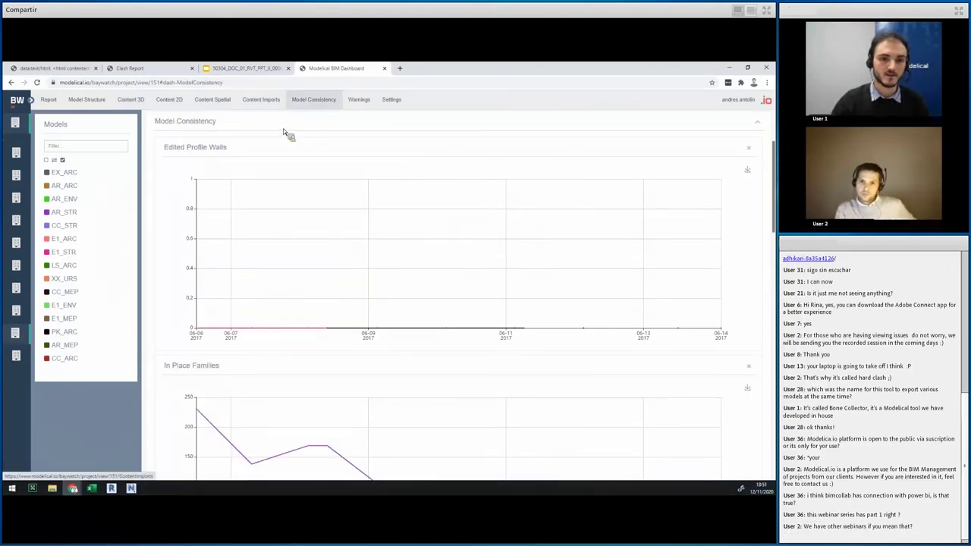
{"action": "scroll", "coordinate": [268, 205], "scroll_direction": "down", "scroll_amount": 3}
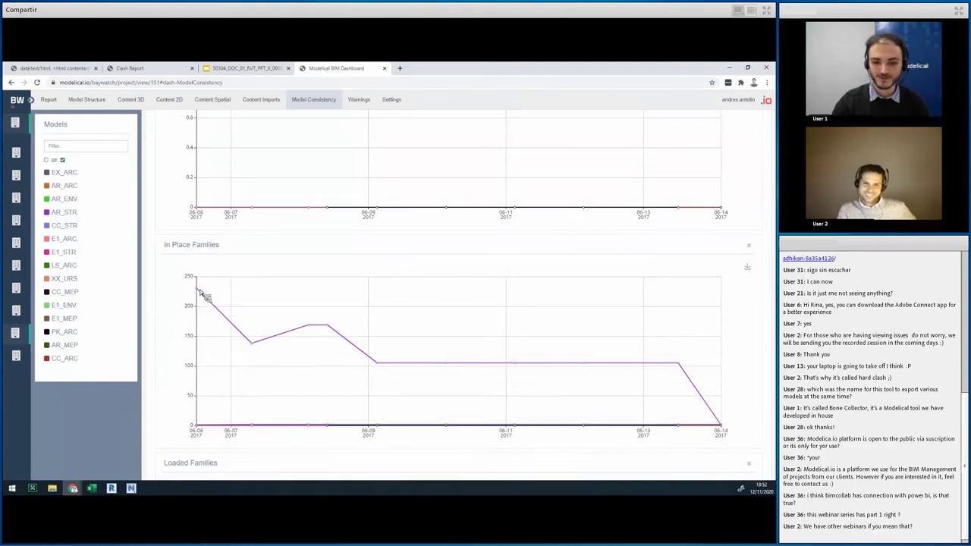
{"action": "mouse_move", "coordinate": [197, 288]}
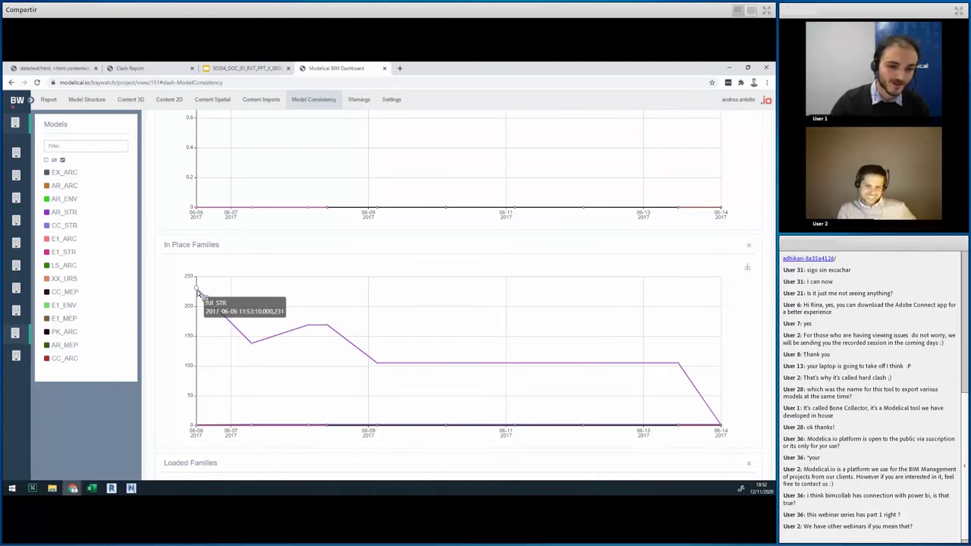
{"action": "mouse_move", "coordinate": [724, 426]}
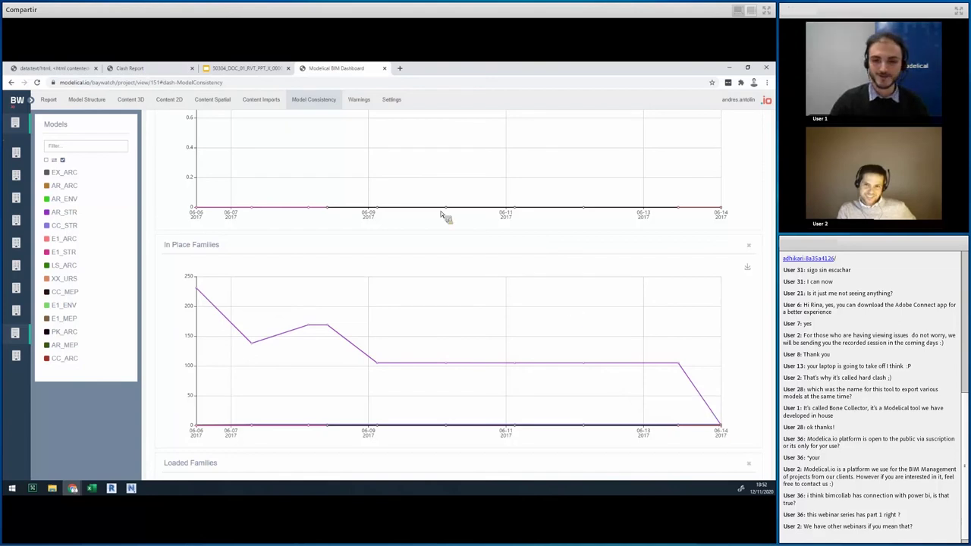
Step: Scroll through the warnings-by-type charts, then switch to the other project scoring 7.8
{"action": "left_click", "coordinate": [360, 100]}
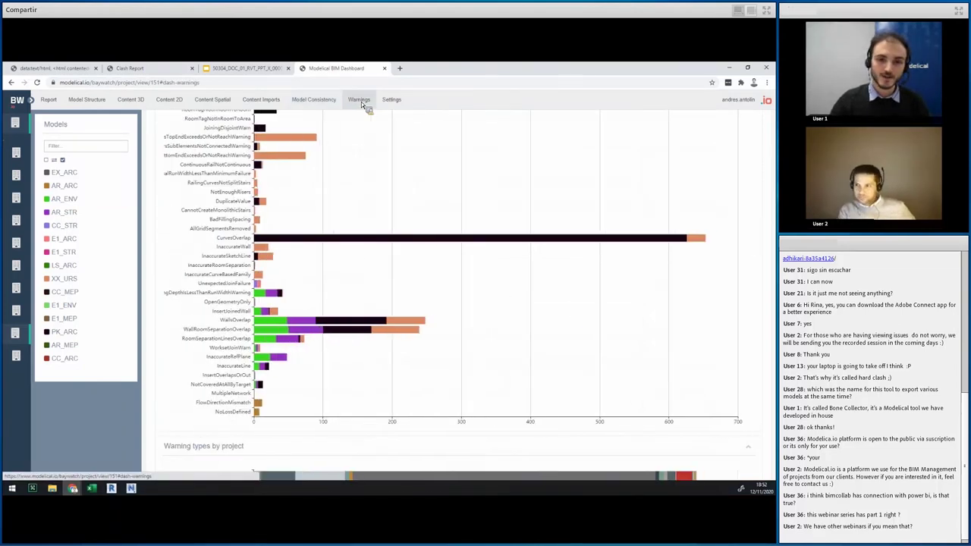
{"action": "scroll", "coordinate": [360, 182], "scroll_direction": "up", "scroll_amount": 2}
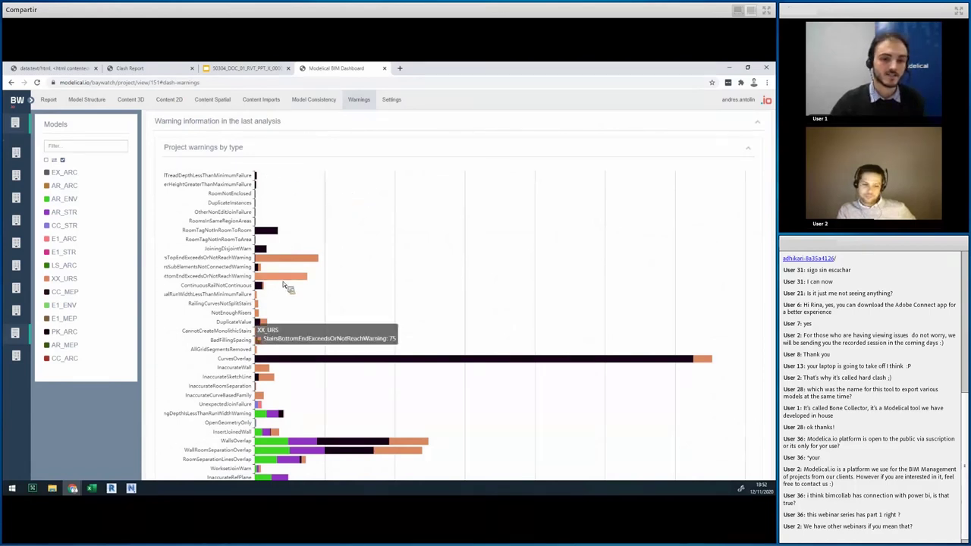
{"action": "scroll", "coordinate": [307, 318], "scroll_direction": "down", "scroll_amount": 1}
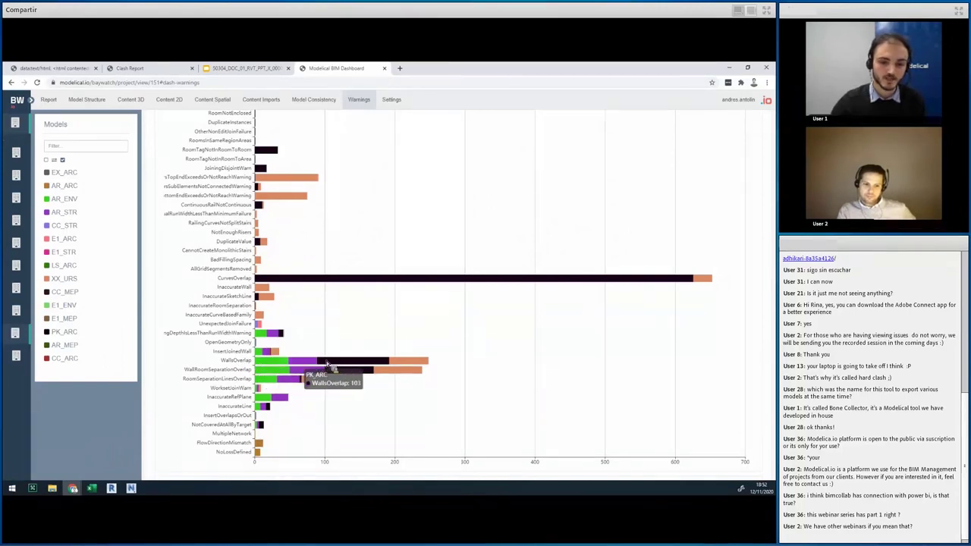
{"action": "scroll", "coordinate": [334, 364], "scroll_direction": "down", "scroll_amount": 2}
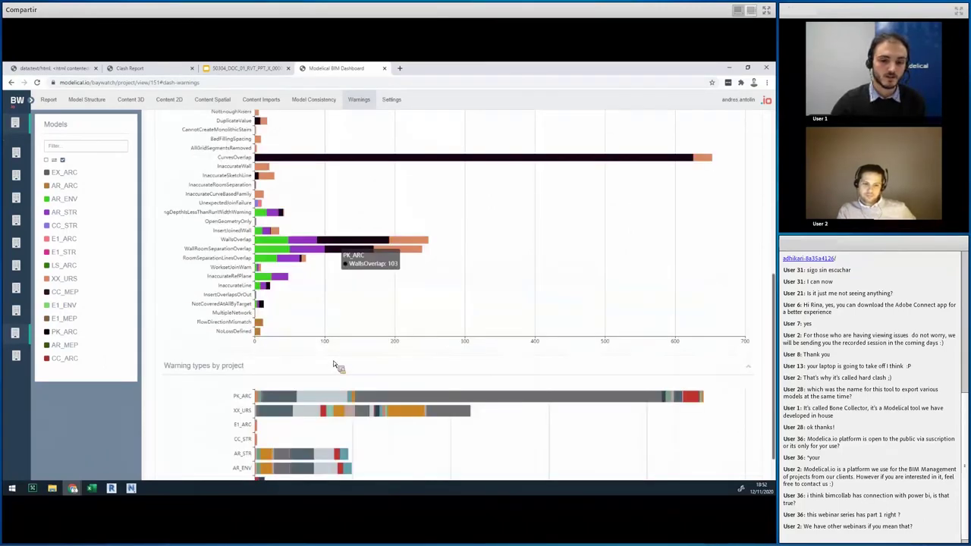
{"action": "scroll", "coordinate": [290, 327], "scroll_direction": "down", "scroll_amount": 1}
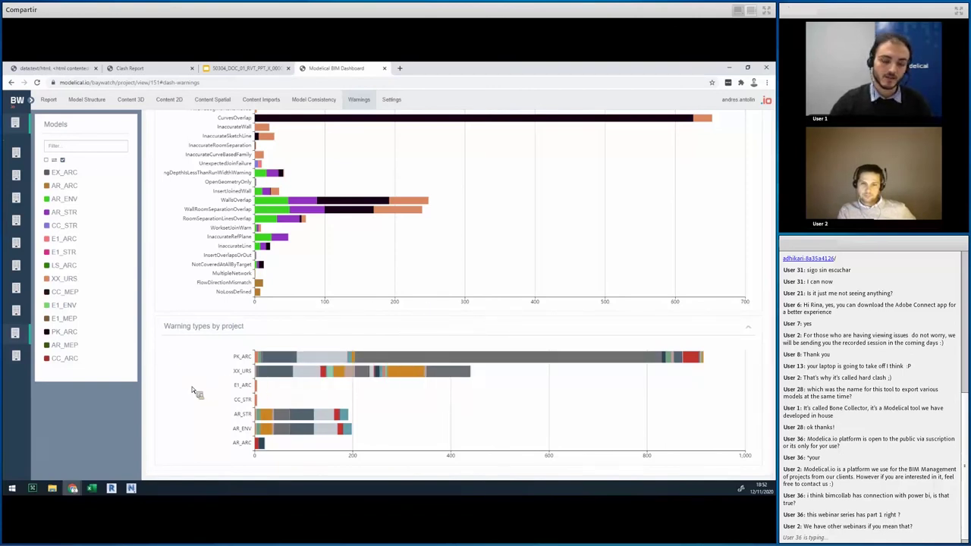
{"action": "left_click", "coordinate": [20, 287]}
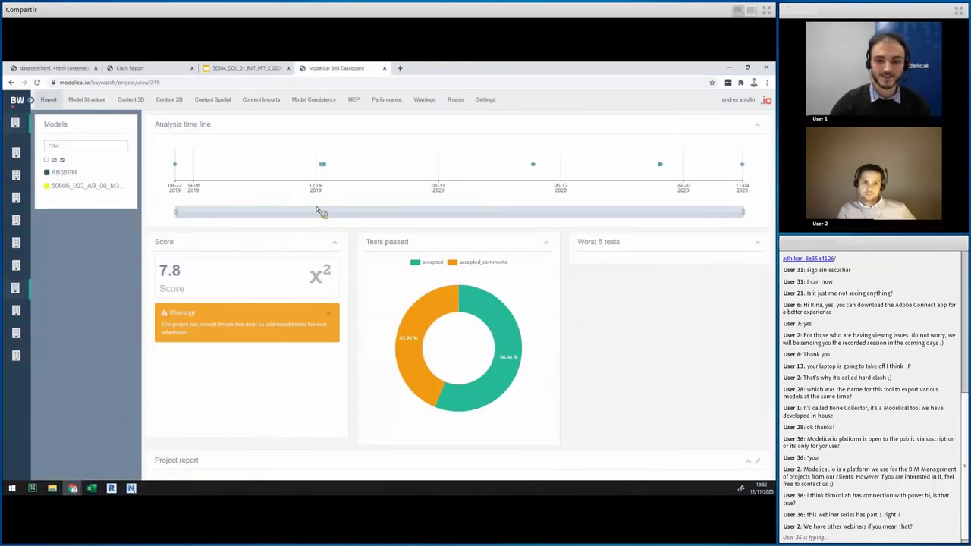
{"action": "scroll", "coordinate": [332, 209], "scroll_direction": "down", "scroll_amount": 4}
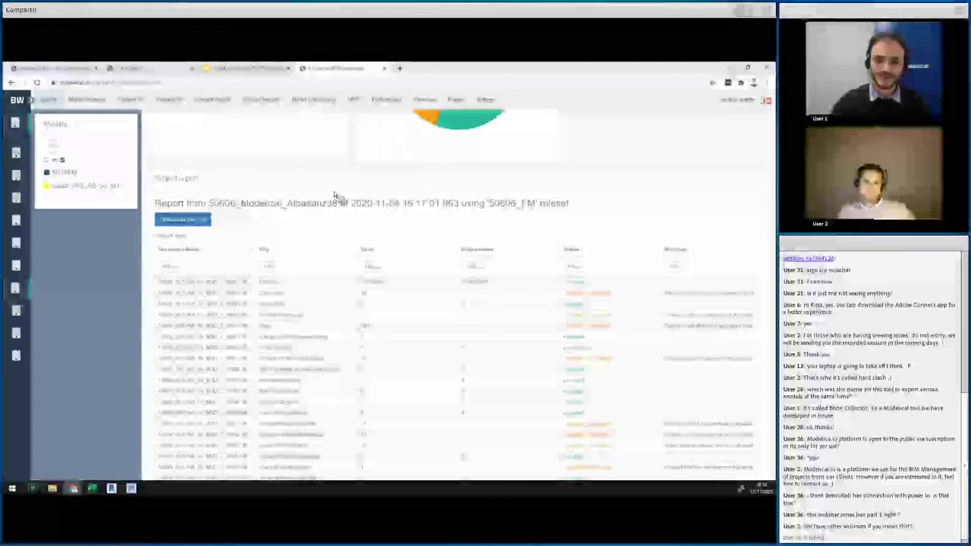
{"action": "scroll", "coordinate": [333, 191], "scroll_direction": "down", "scroll_amount": 3}
{"action": "scroll", "coordinate": [329, 200], "scroll_direction": "down", "scroll_amount": 5}
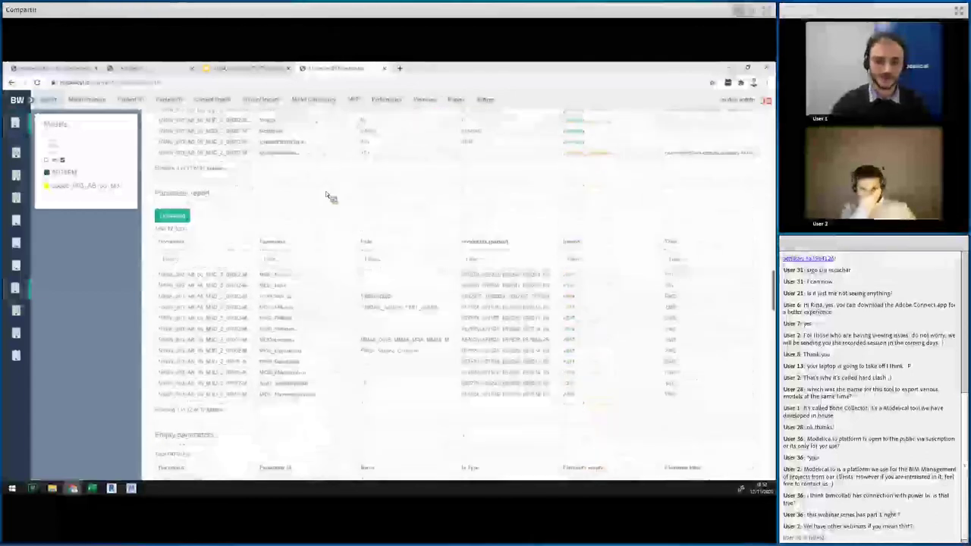
{"action": "scroll", "coordinate": [257, 193], "scroll_direction": "down", "scroll_amount": 1}
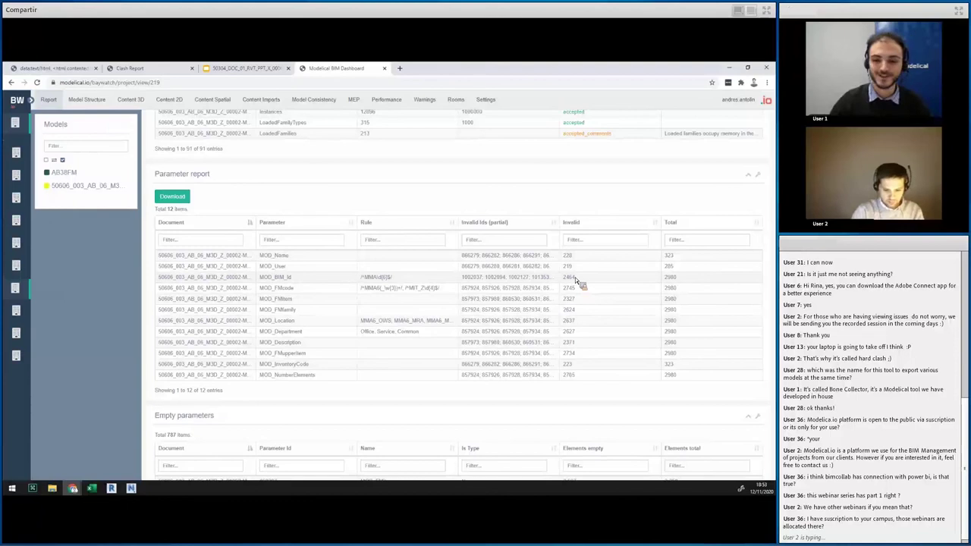
{"action": "scroll", "coordinate": [276, 361], "scroll_direction": "down", "scroll_amount": 4}
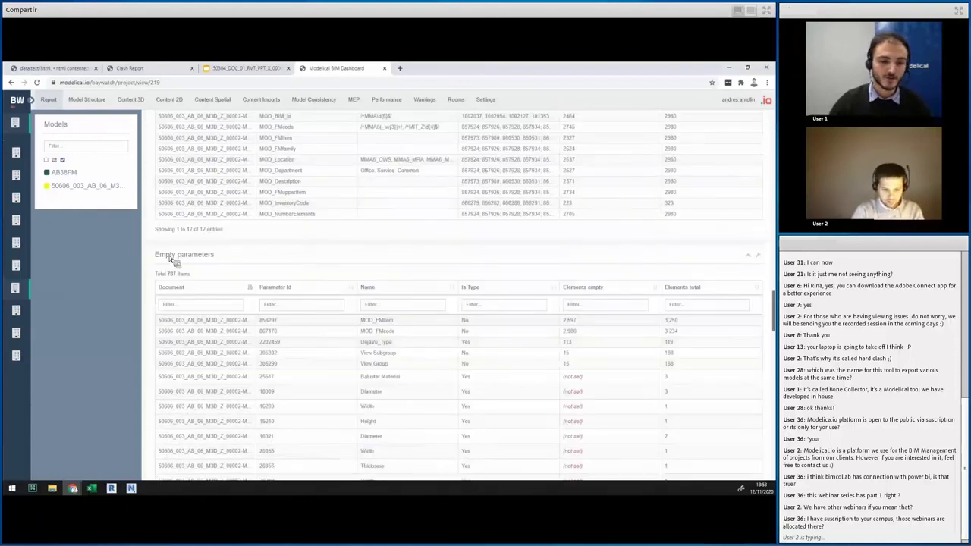
{"action": "scroll", "coordinate": [296, 203], "scroll_direction": "down", "scroll_amount": 2}
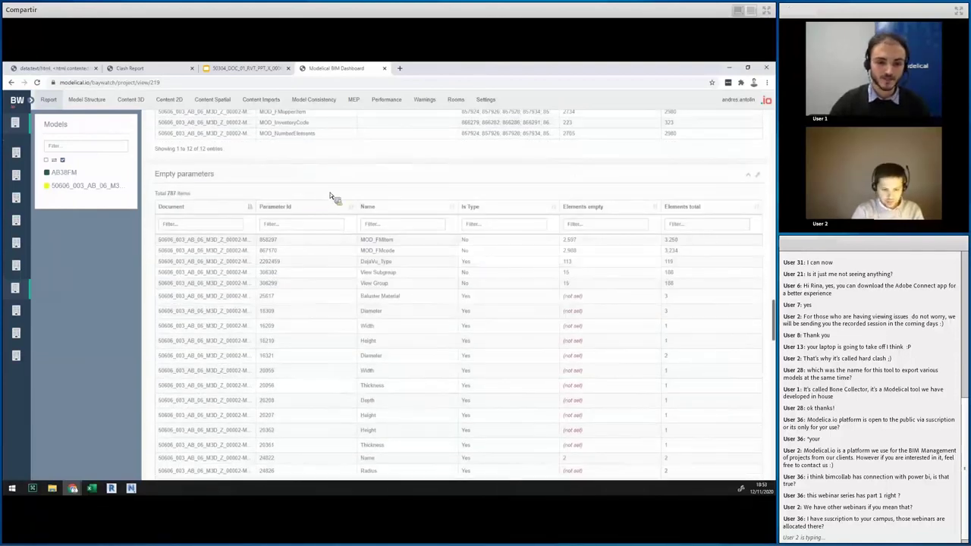
{"action": "scroll", "coordinate": [332, 190], "scroll_direction": "up", "scroll_amount": 2}
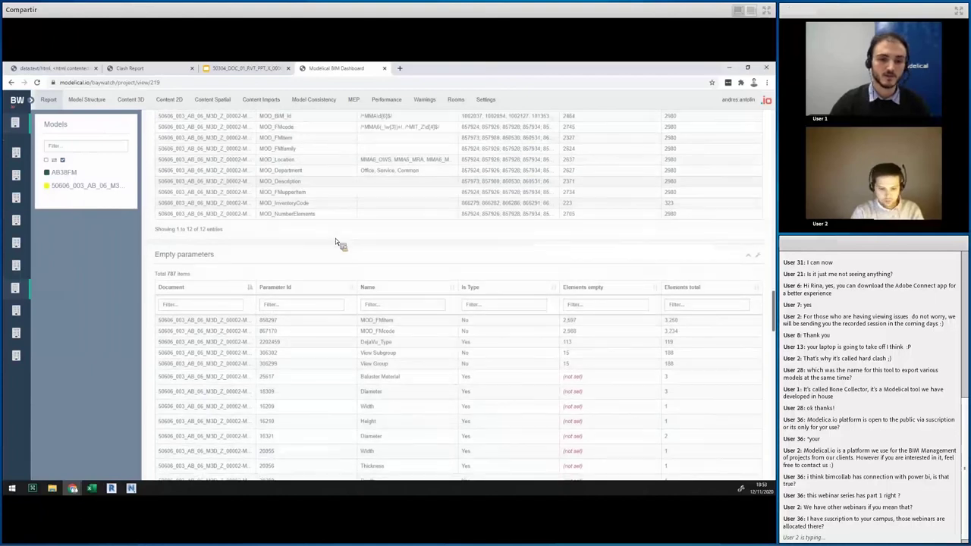
{"action": "scroll", "coordinate": [340, 288], "scroll_direction": "up", "scroll_amount": 5}
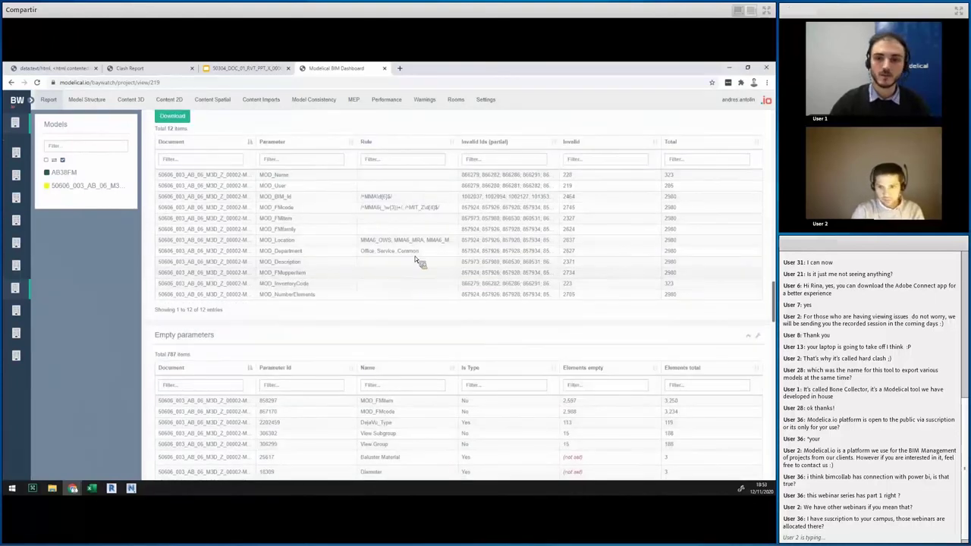
{"action": "scroll", "coordinate": [412, 250], "scroll_direction": "up", "scroll_amount": 8}
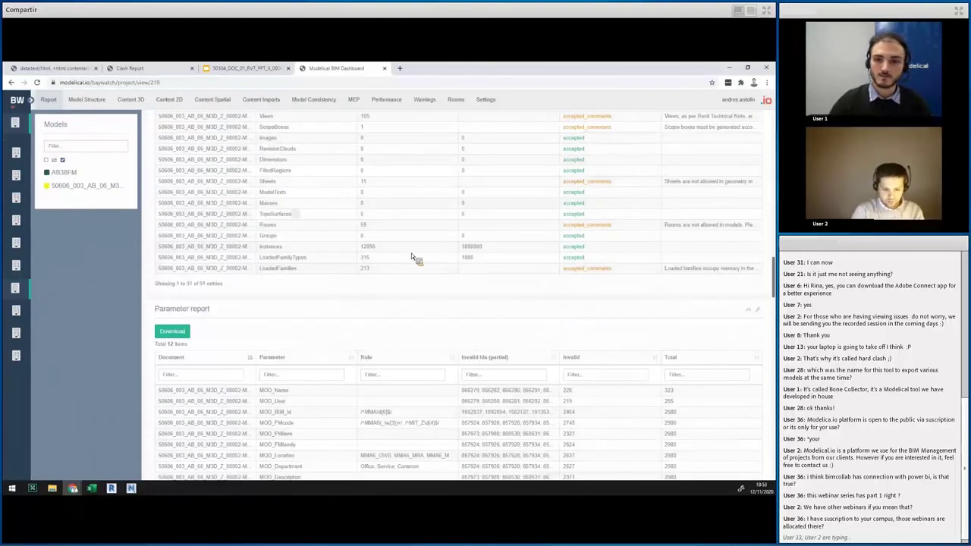
{"action": "scroll", "coordinate": [410, 255], "scroll_direction": "up", "scroll_amount": 8}
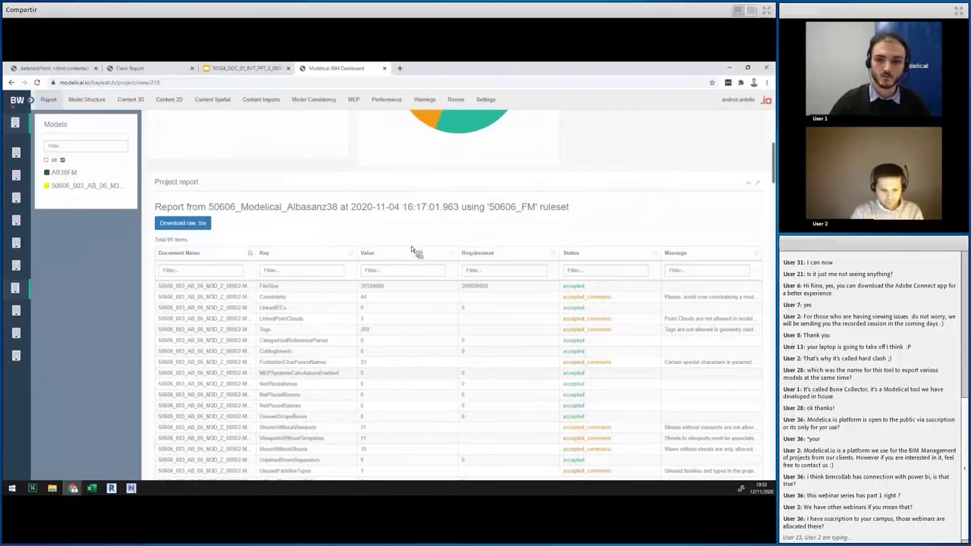
Step: On the Rooms page, inspect the Open work space, Terrace and Kitchen rooms in the 3D viewer
{"action": "left_click", "coordinate": [455, 101]}
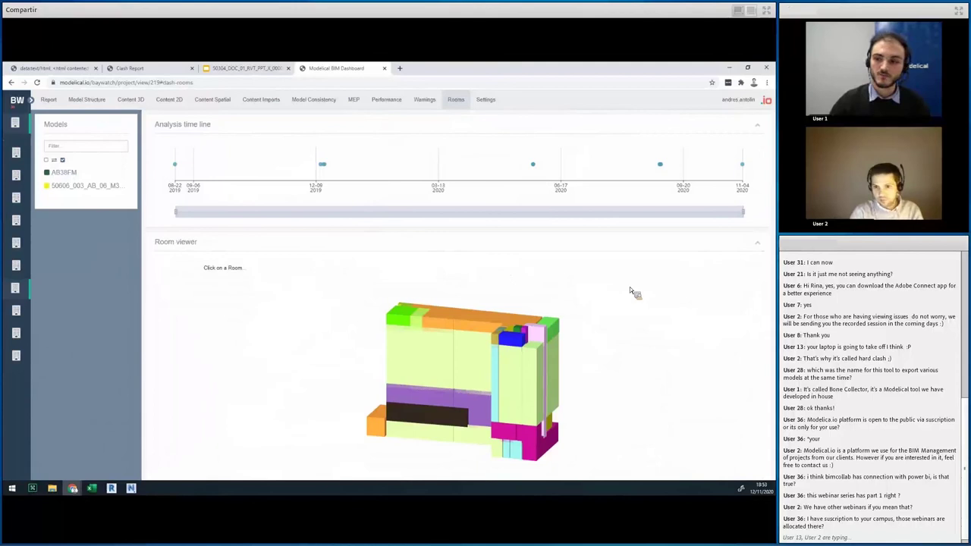
{"action": "scroll", "coordinate": [524, 326], "scroll_direction": "down", "scroll_amount": 1}
{"action": "left_click_drag", "start_coordinate": [543, 352], "coordinate": [422, 354]}
{"action": "left_click", "coordinate": [446, 327]}
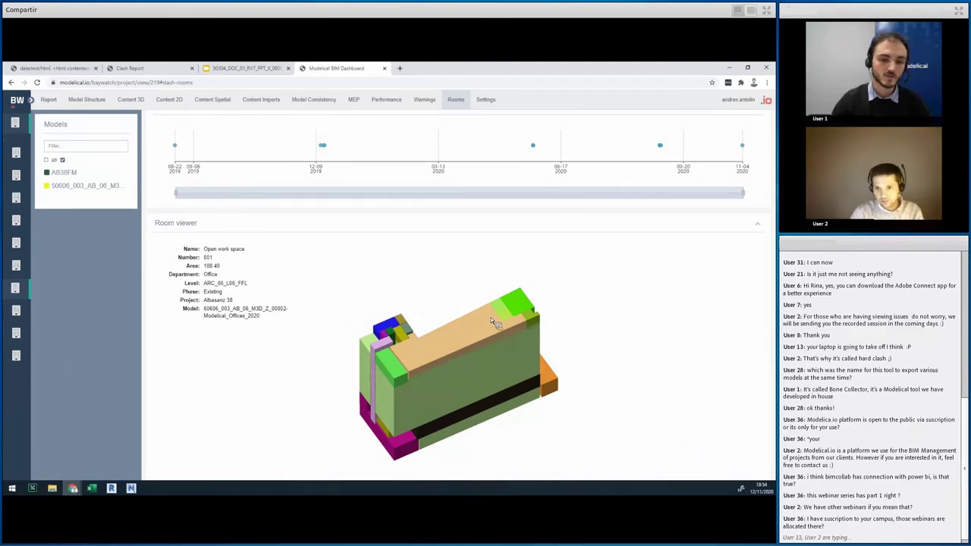
{"action": "left_click_drag", "start_coordinate": [490, 317], "coordinate": [446, 361]}
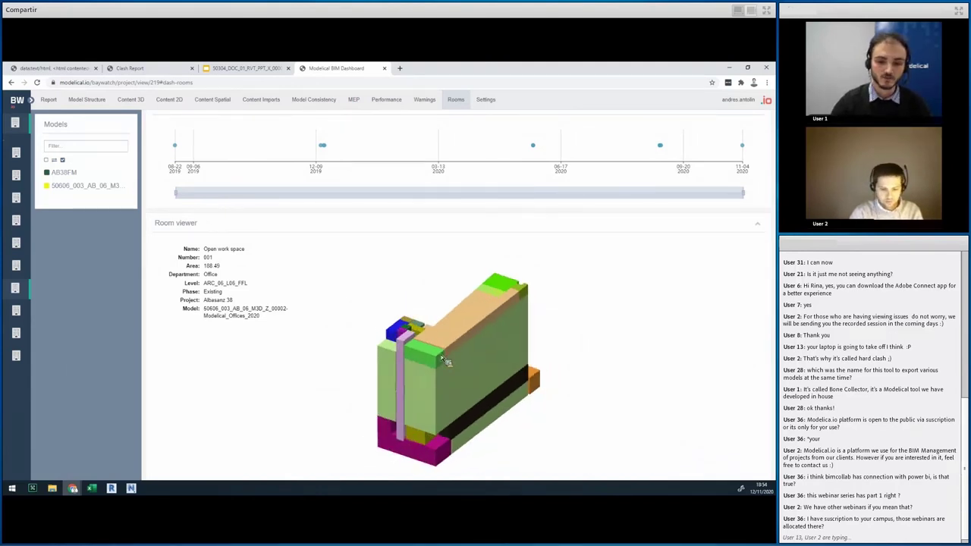
{"action": "left_click", "coordinate": [430, 361]}
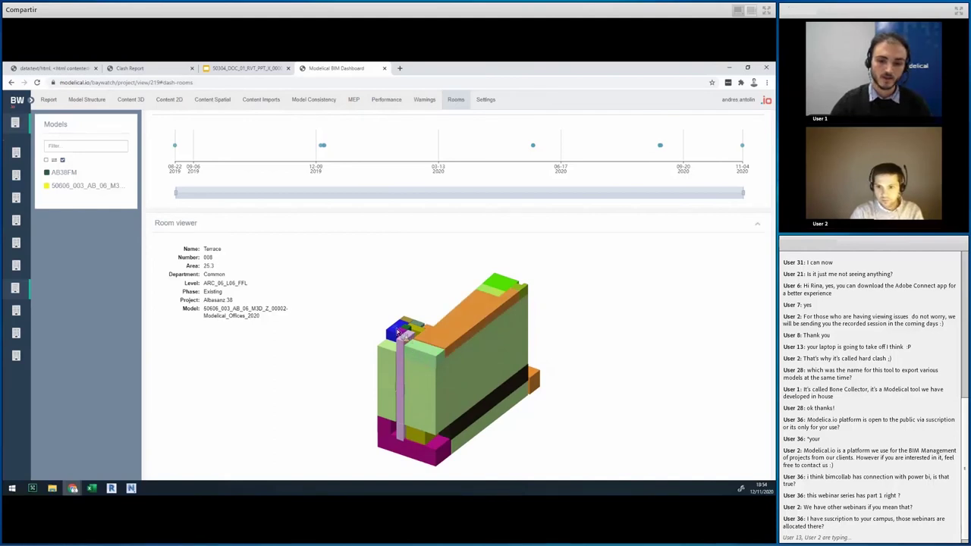
{"action": "left_click", "coordinate": [398, 332]}
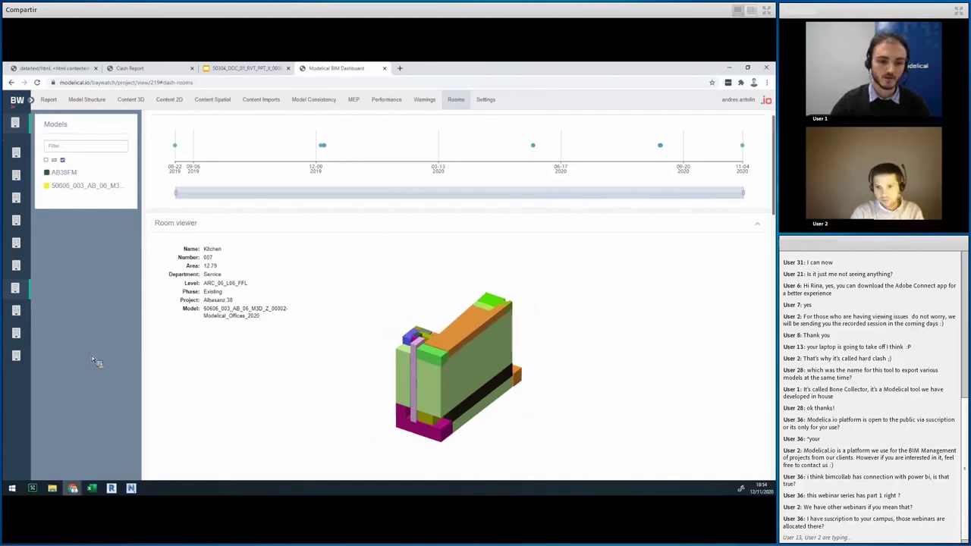
Step: From the Room Data table's export options, open the 201112_QC_AB38_Parameters sheet in a new tab
{"action": "scroll", "coordinate": [430, 254], "scroll_direction": "down", "scroll_amount": 5}
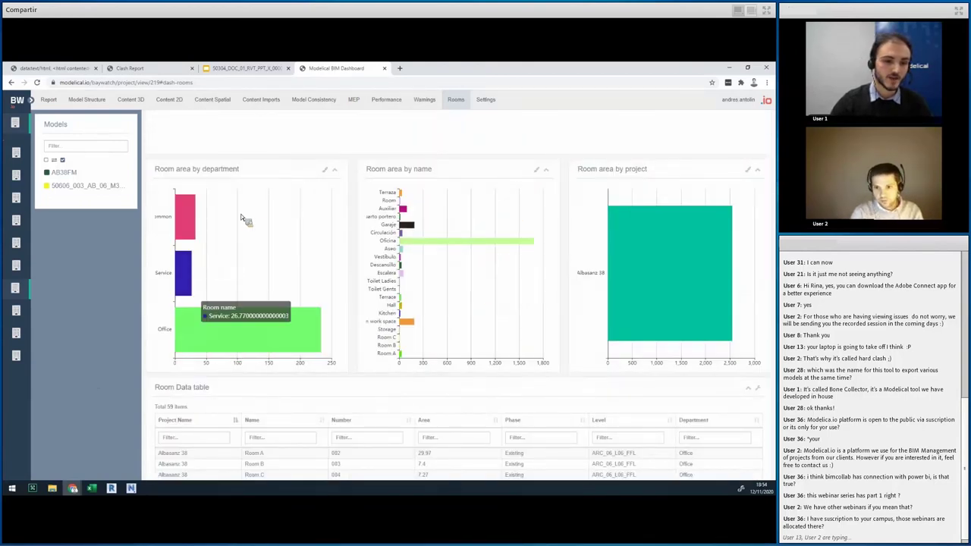
{"action": "scroll", "coordinate": [455, 303], "scroll_direction": "down", "scroll_amount": 3}
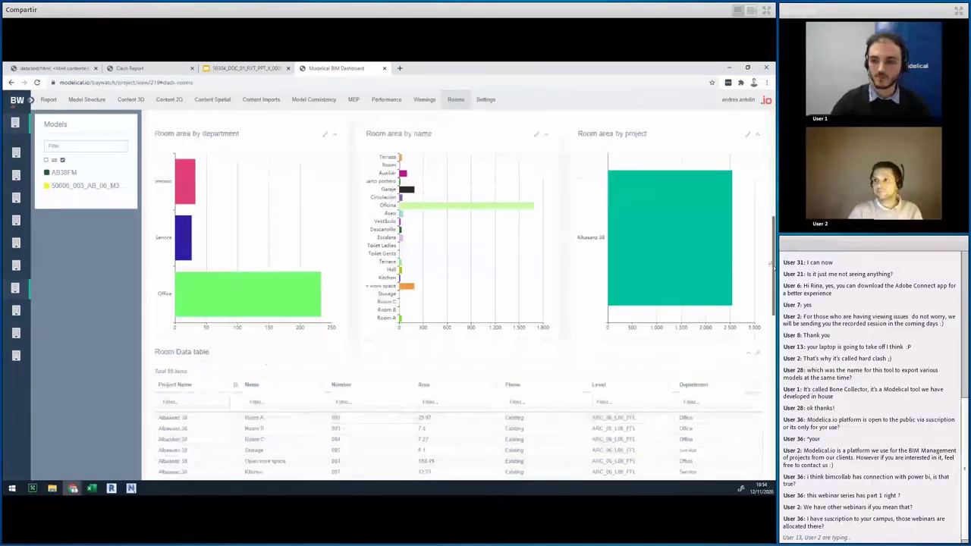
{"action": "left_click_drag", "start_coordinate": [771, 298], "coordinate": [756, 302]}
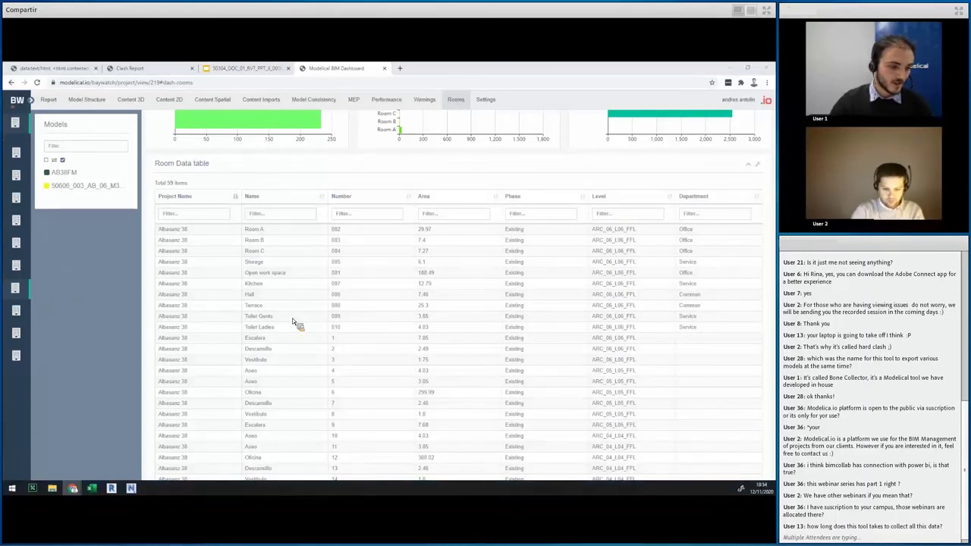
{"action": "scroll", "coordinate": [768, 257], "scroll_direction": "up", "scroll_amount": 1}
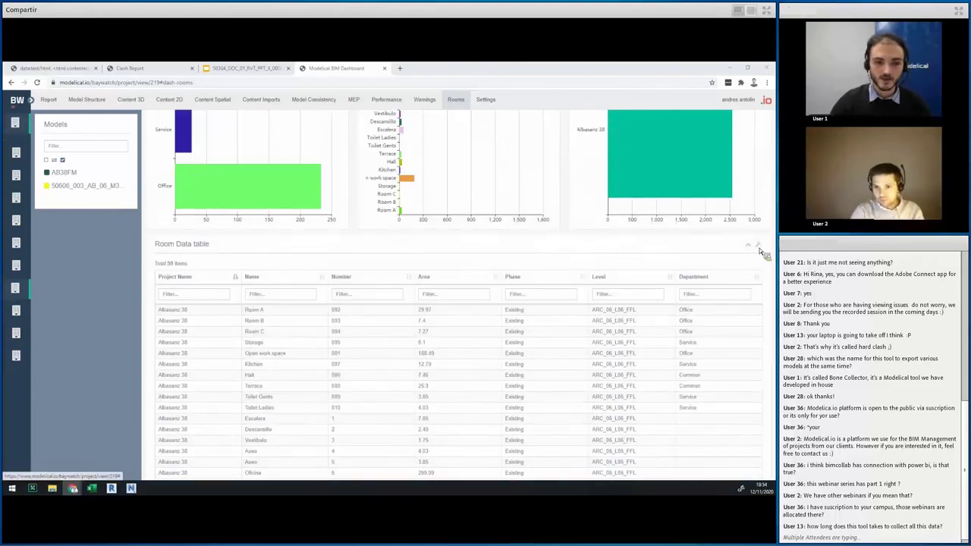
{"action": "left_click", "coordinate": [757, 245]}
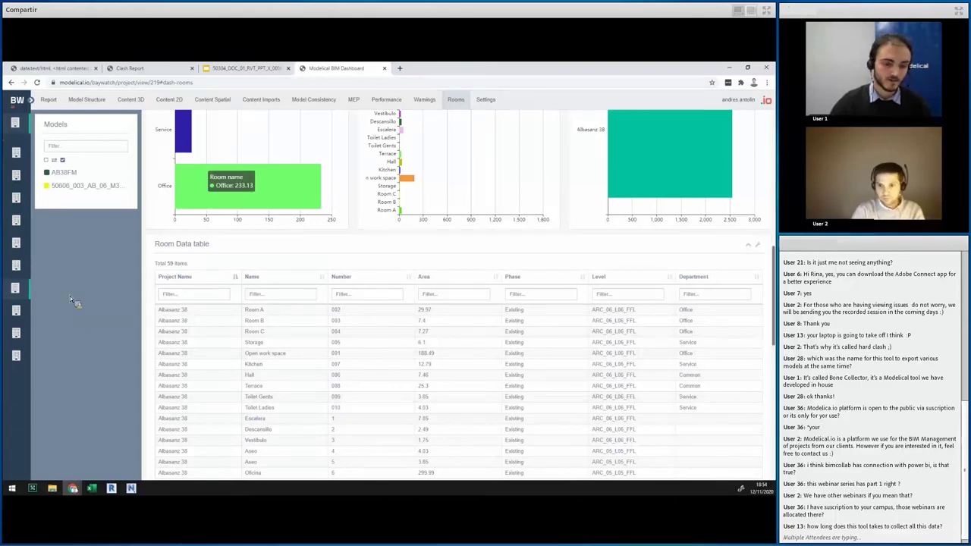
{"action": "left_click", "coordinate": [531, 69]}
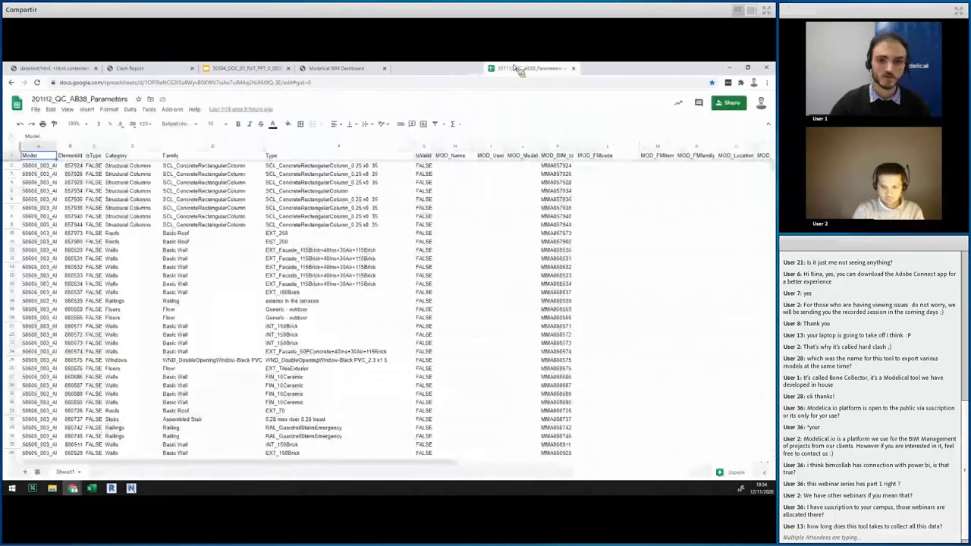
Step: Scroll past the furniture rows marked IsValid FALSE, then go back to the dashboard's Rooms page
{"action": "scroll", "coordinate": [243, 233], "scroll_direction": "down", "scroll_amount": 10}
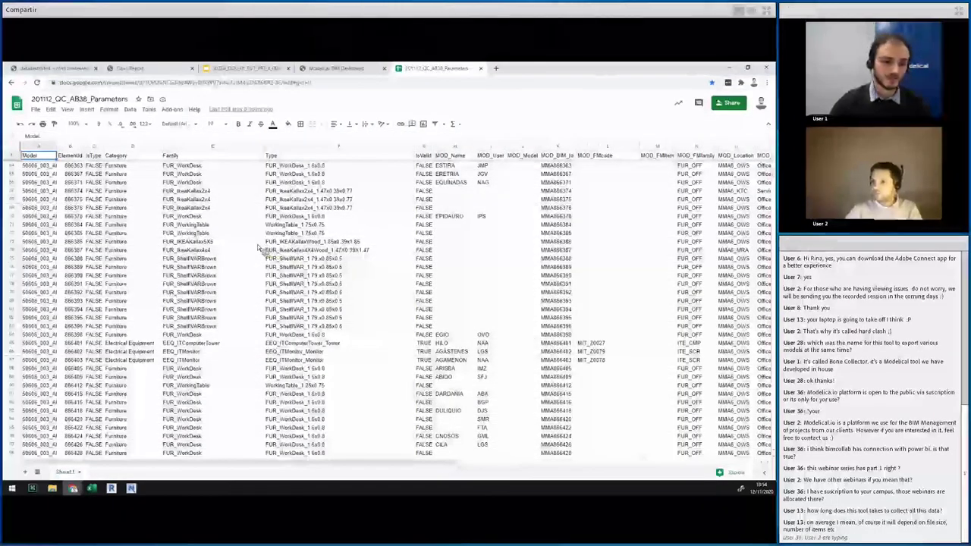
{"action": "scroll", "coordinate": [266, 249], "scroll_direction": "down", "scroll_amount": 5}
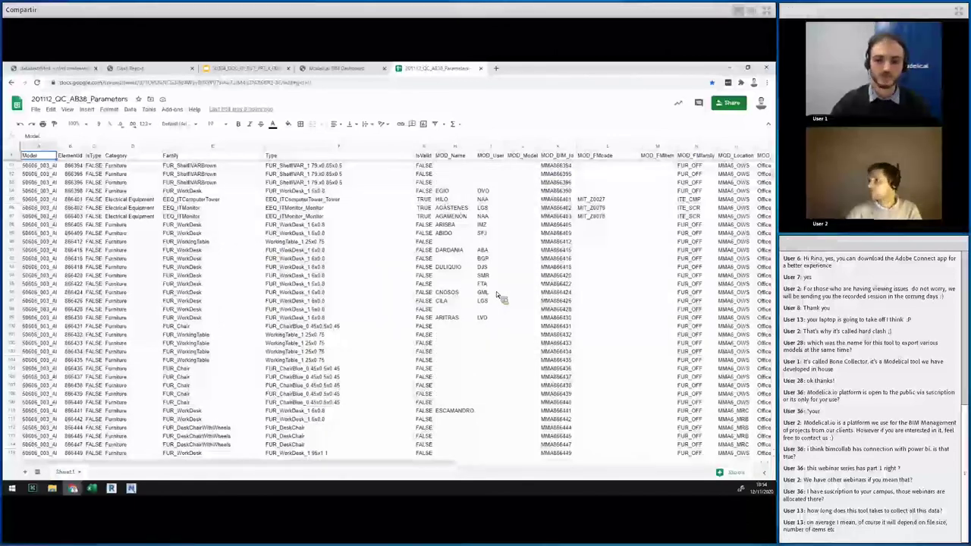
{"action": "scroll", "coordinate": [500, 294], "scroll_direction": "up", "scroll_amount": 5}
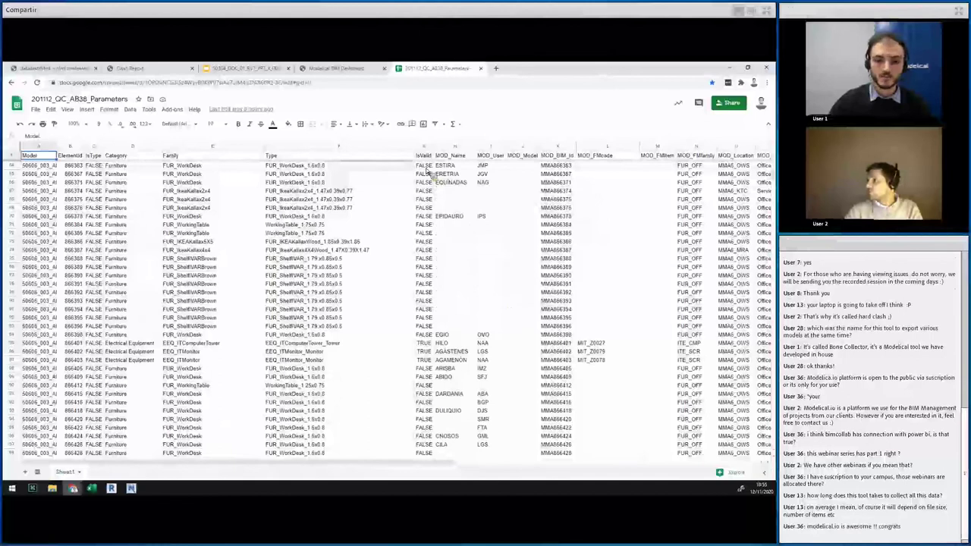
{"action": "left_click", "coordinate": [356, 68]}
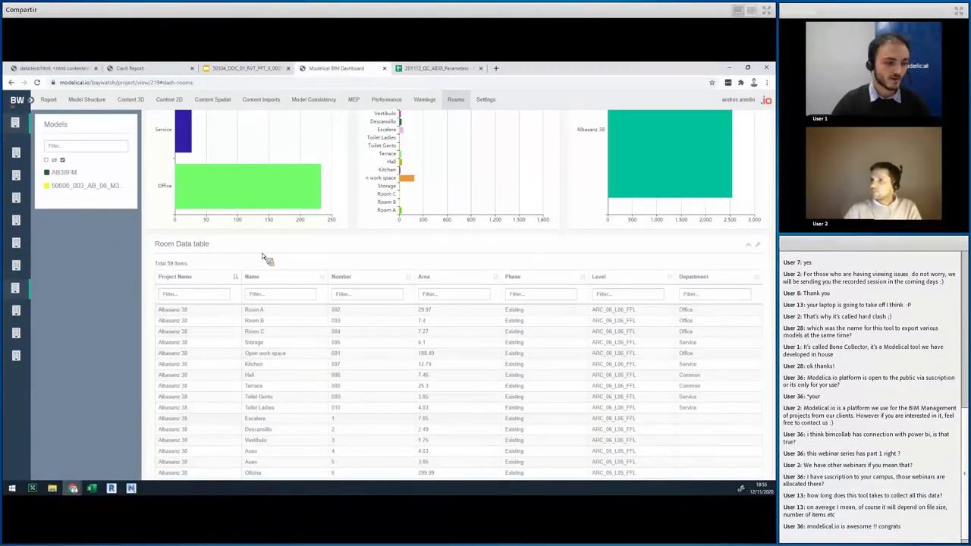
{"action": "scroll", "coordinate": [243, 251], "scroll_direction": "up", "scroll_amount": 5}
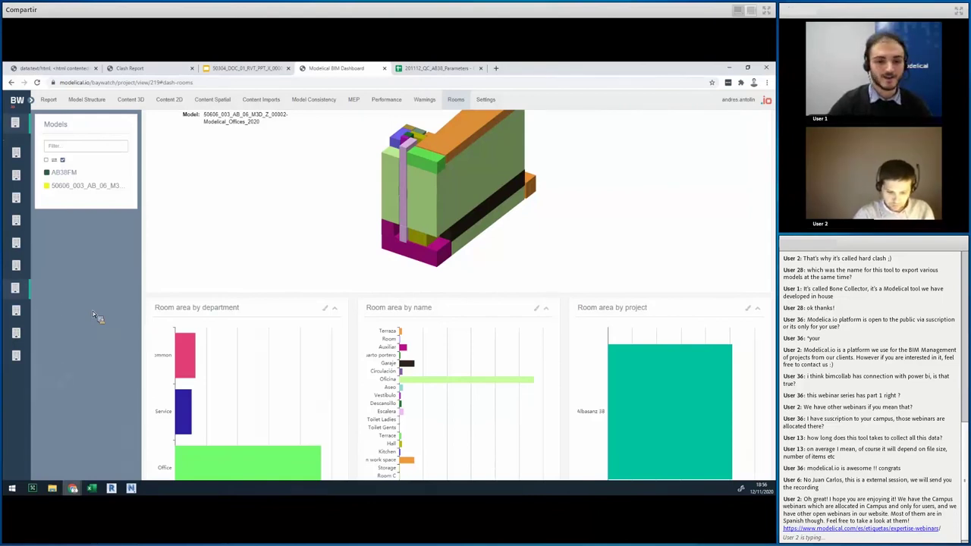
{"action": "scroll", "coordinate": [379, 284], "scroll_direction": "up", "scroll_amount": 1}
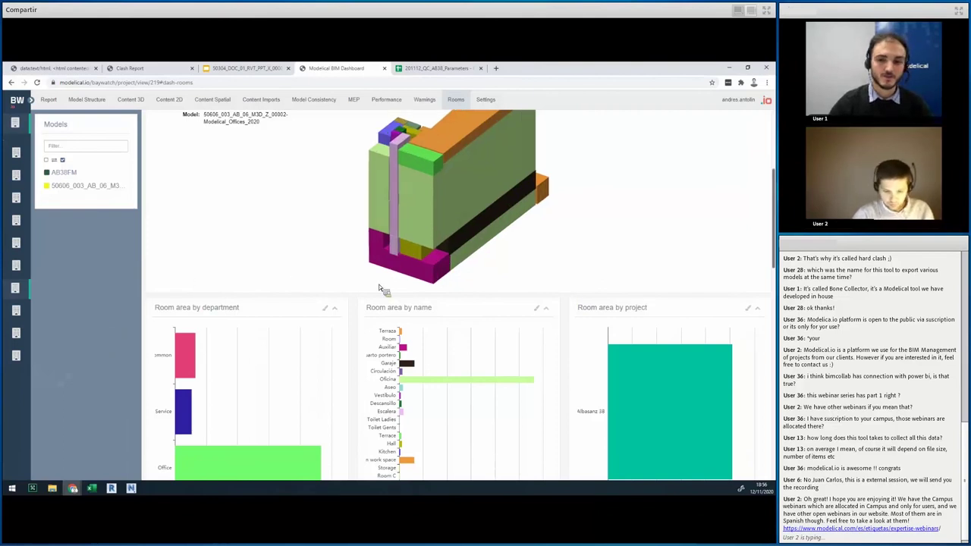
{"action": "scroll", "coordinate": [60, 363], "scroll_direction": "down", "scroll_amount": 1}
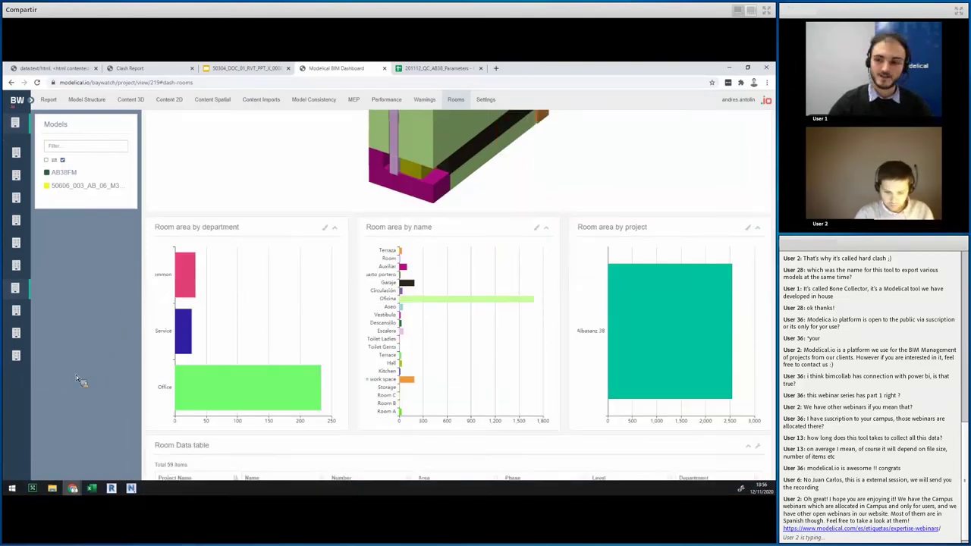